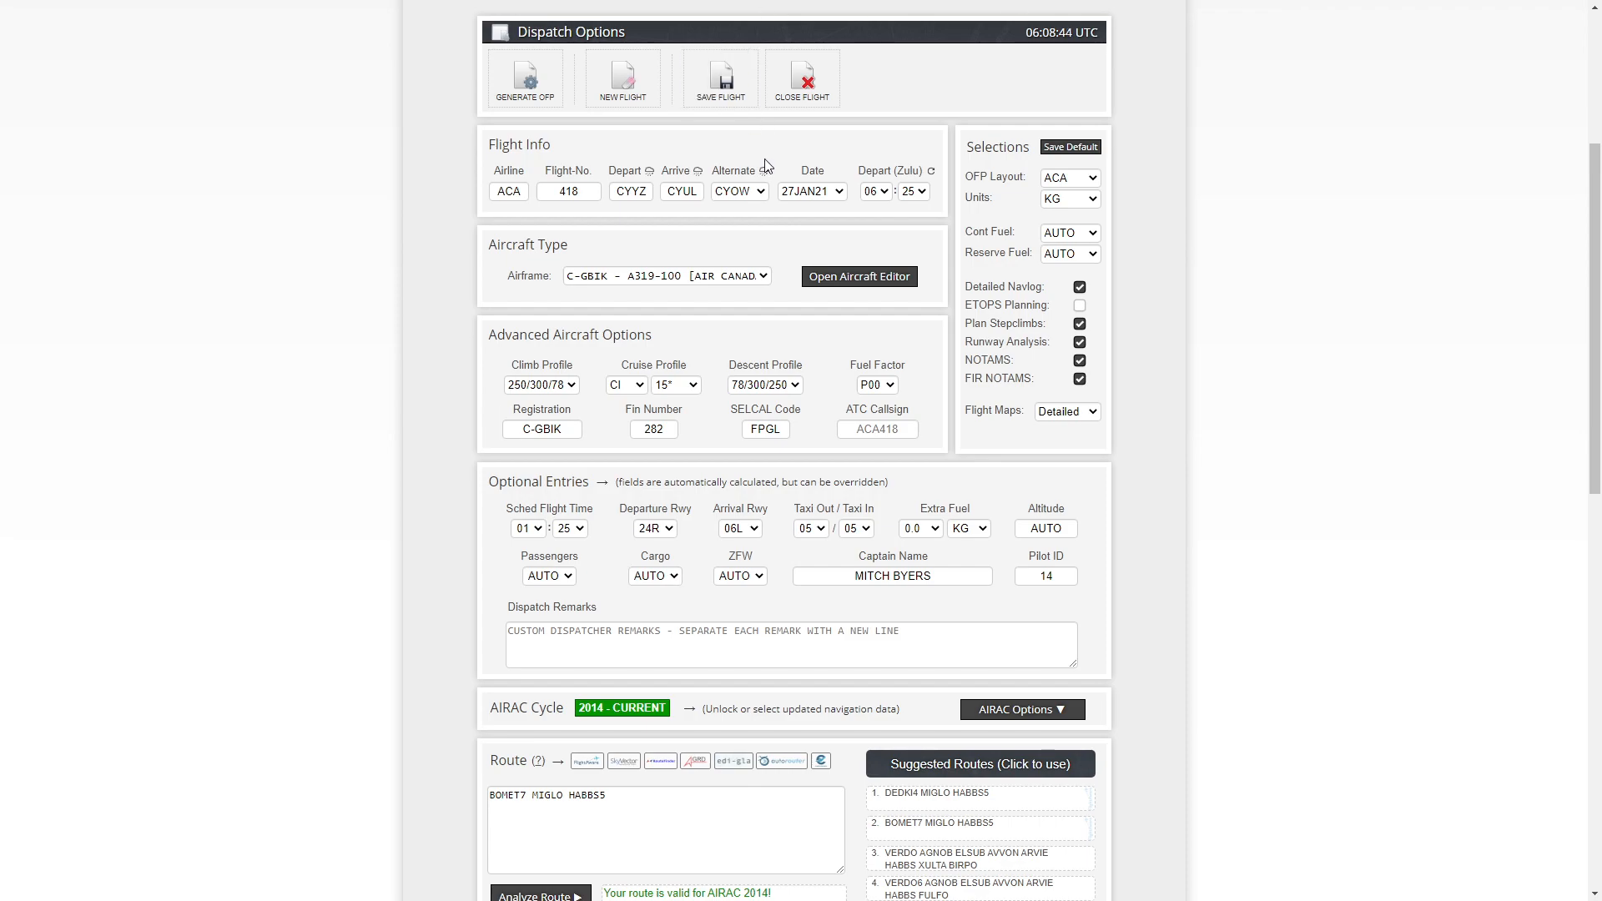
Generate the operational flight plan for flight ACA 418 from CYYZ to CYUL, replacing any previously generated plan.
left_click(526, 82)
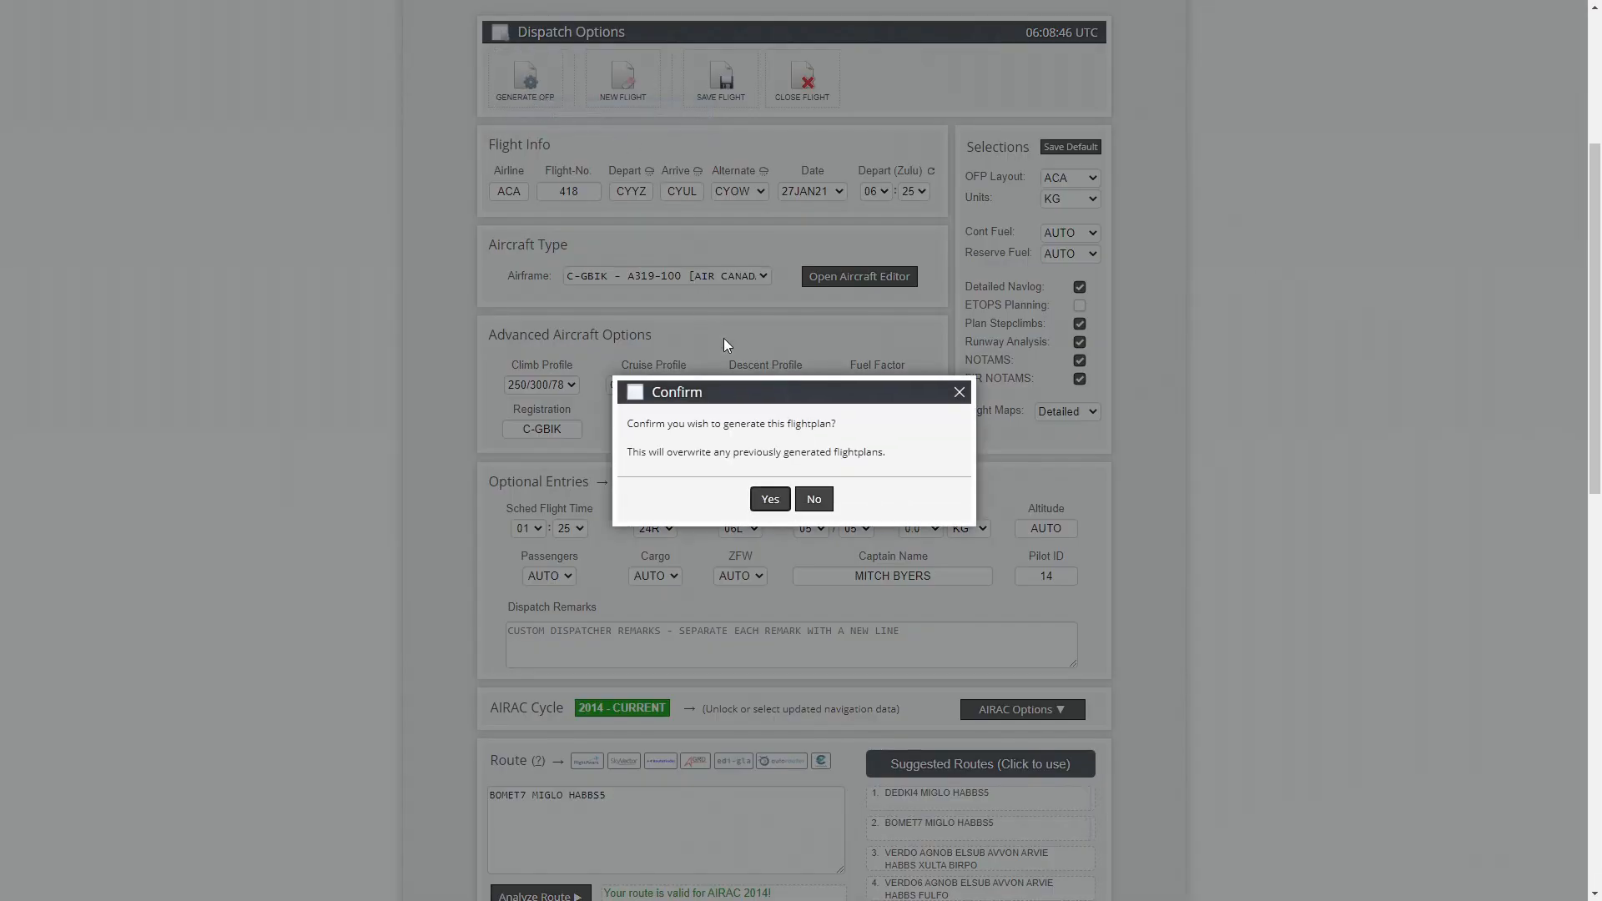
left_click(769, 501)
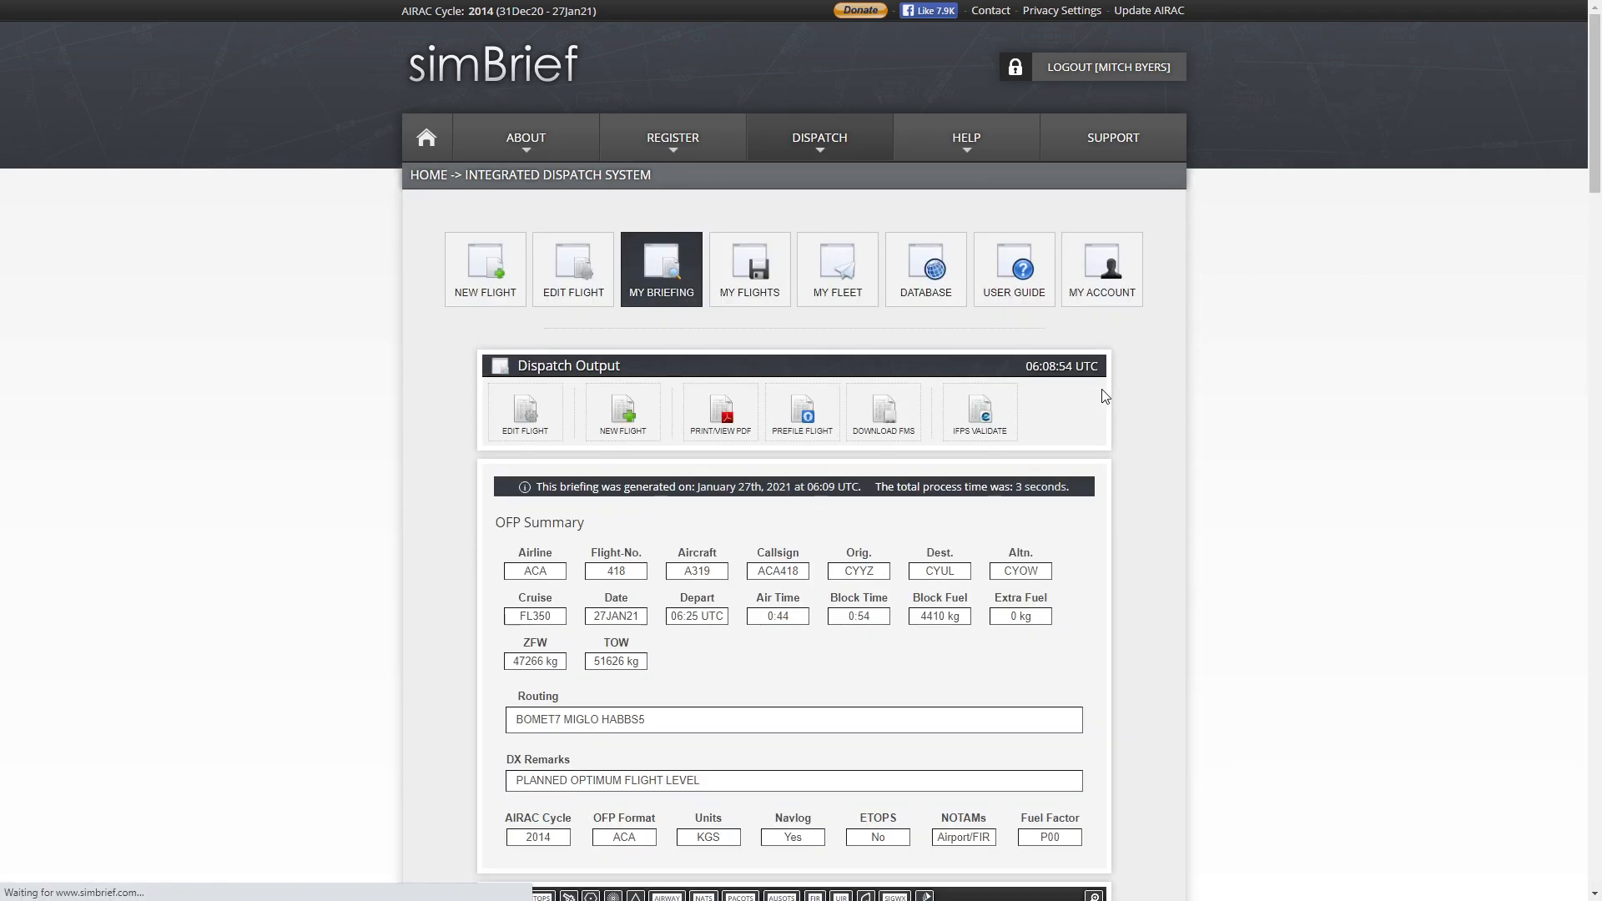
Examine the generated dispatch briefing, including the OFP summary, route map, paperwork preview and flight plan download formats.
scroll(1105, 396, "down", 2)
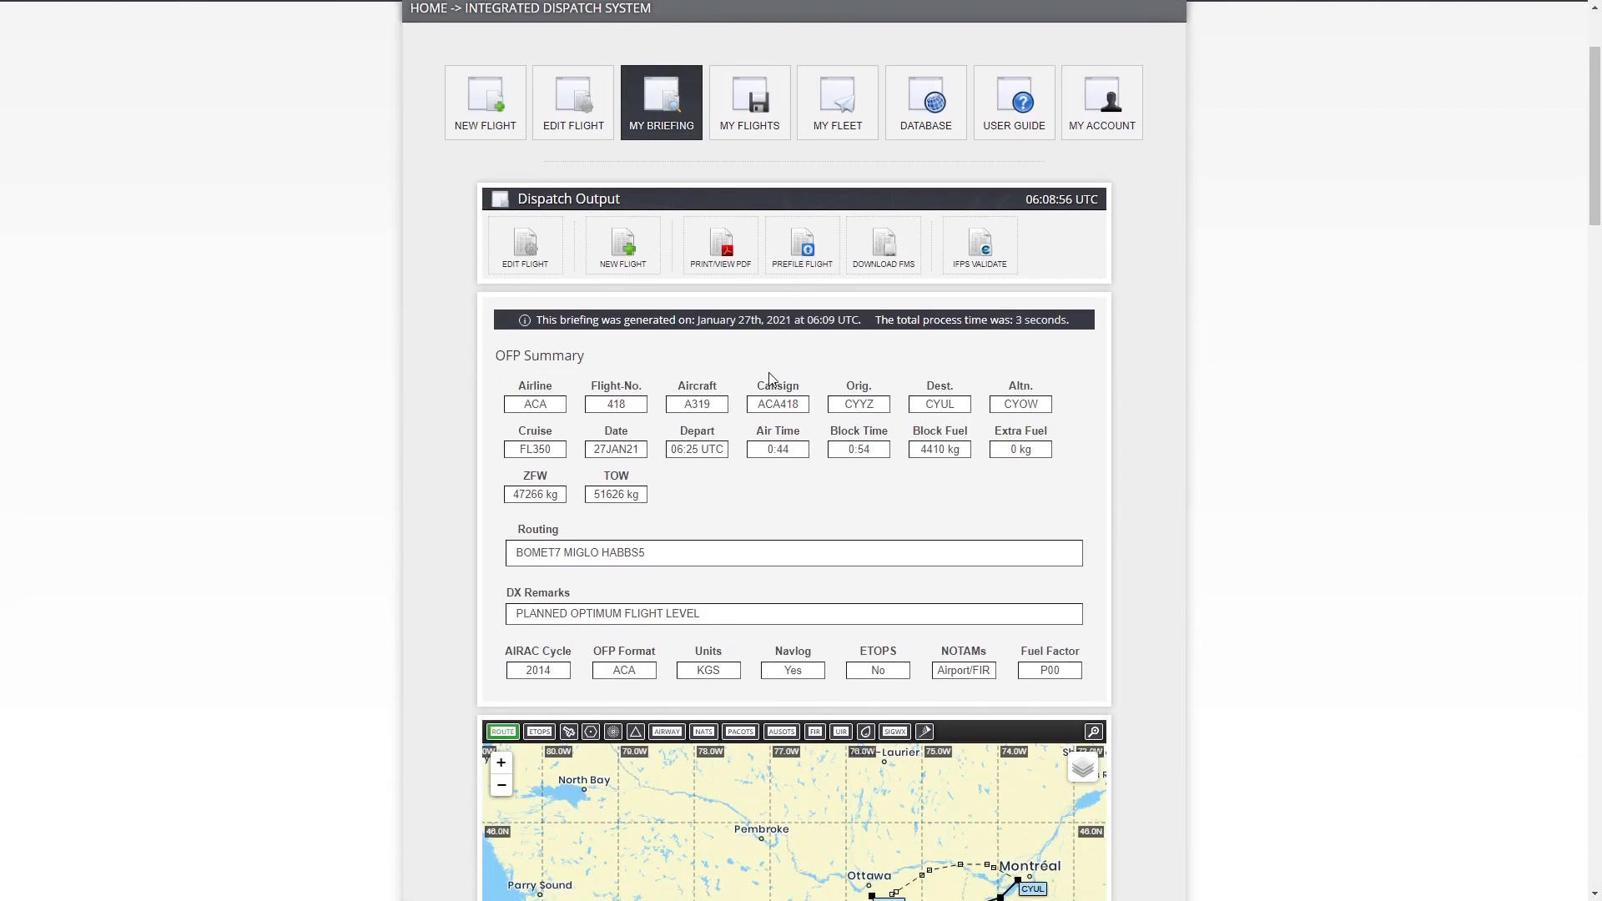
scroll(1009, 279, "down", 2)
scroll(1009, 279, "down", 4)
scroll(1218, 558, "down", 5)
scroll(1034, 236, "down", 5)
scroll(988, 476, "down", 3)
scroll(1262, 443, "down", 20)
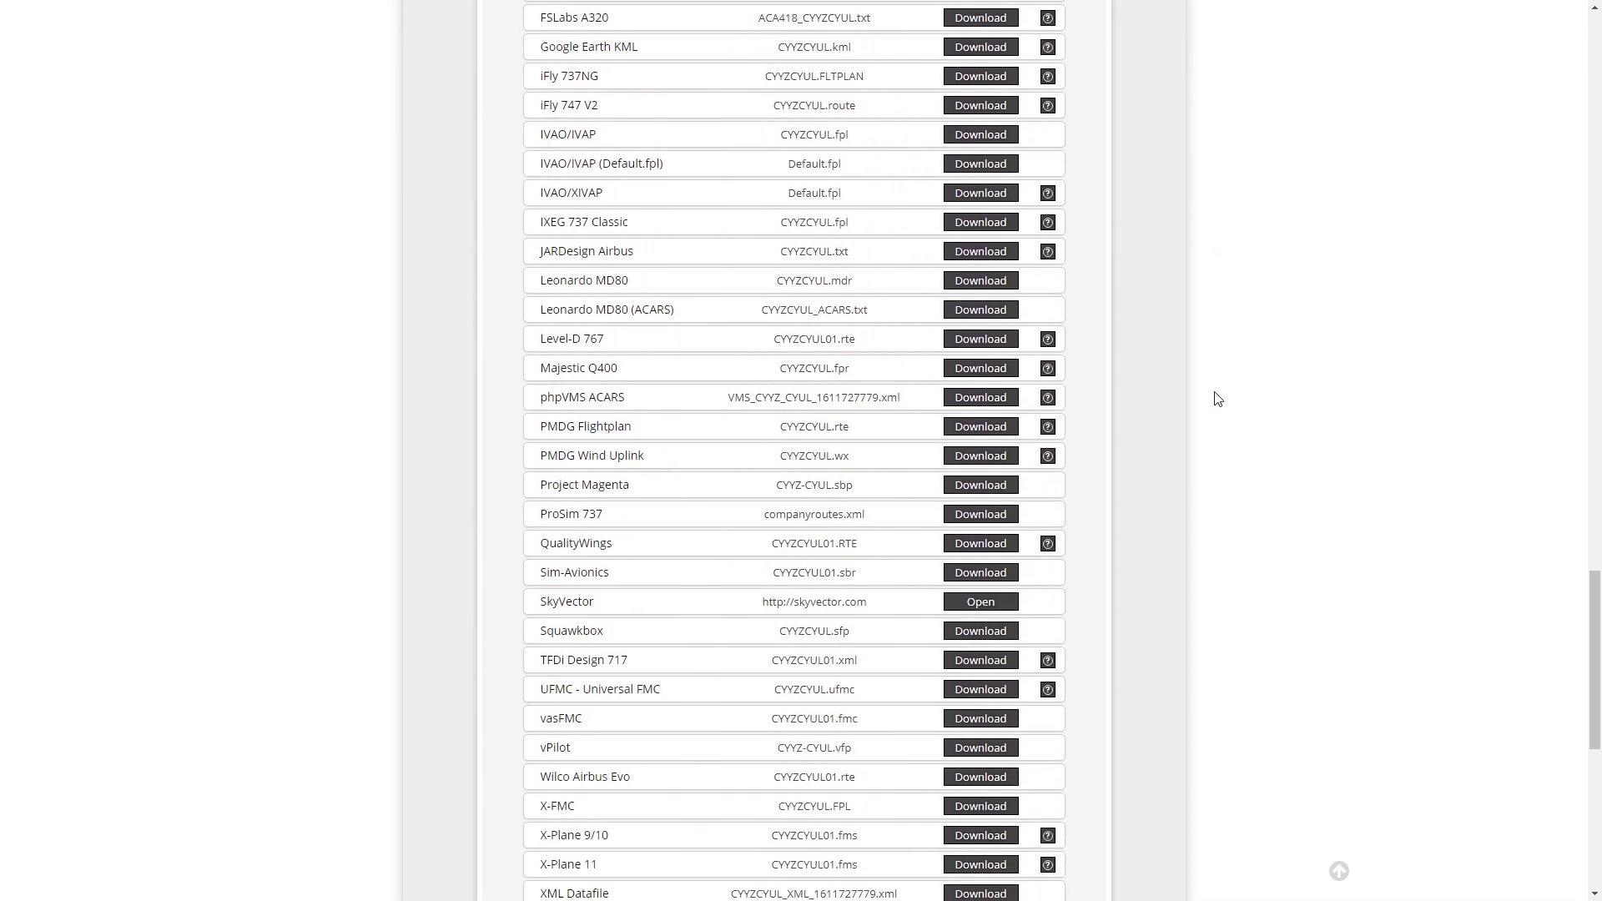
scroll(1222, 416, "up", 20)
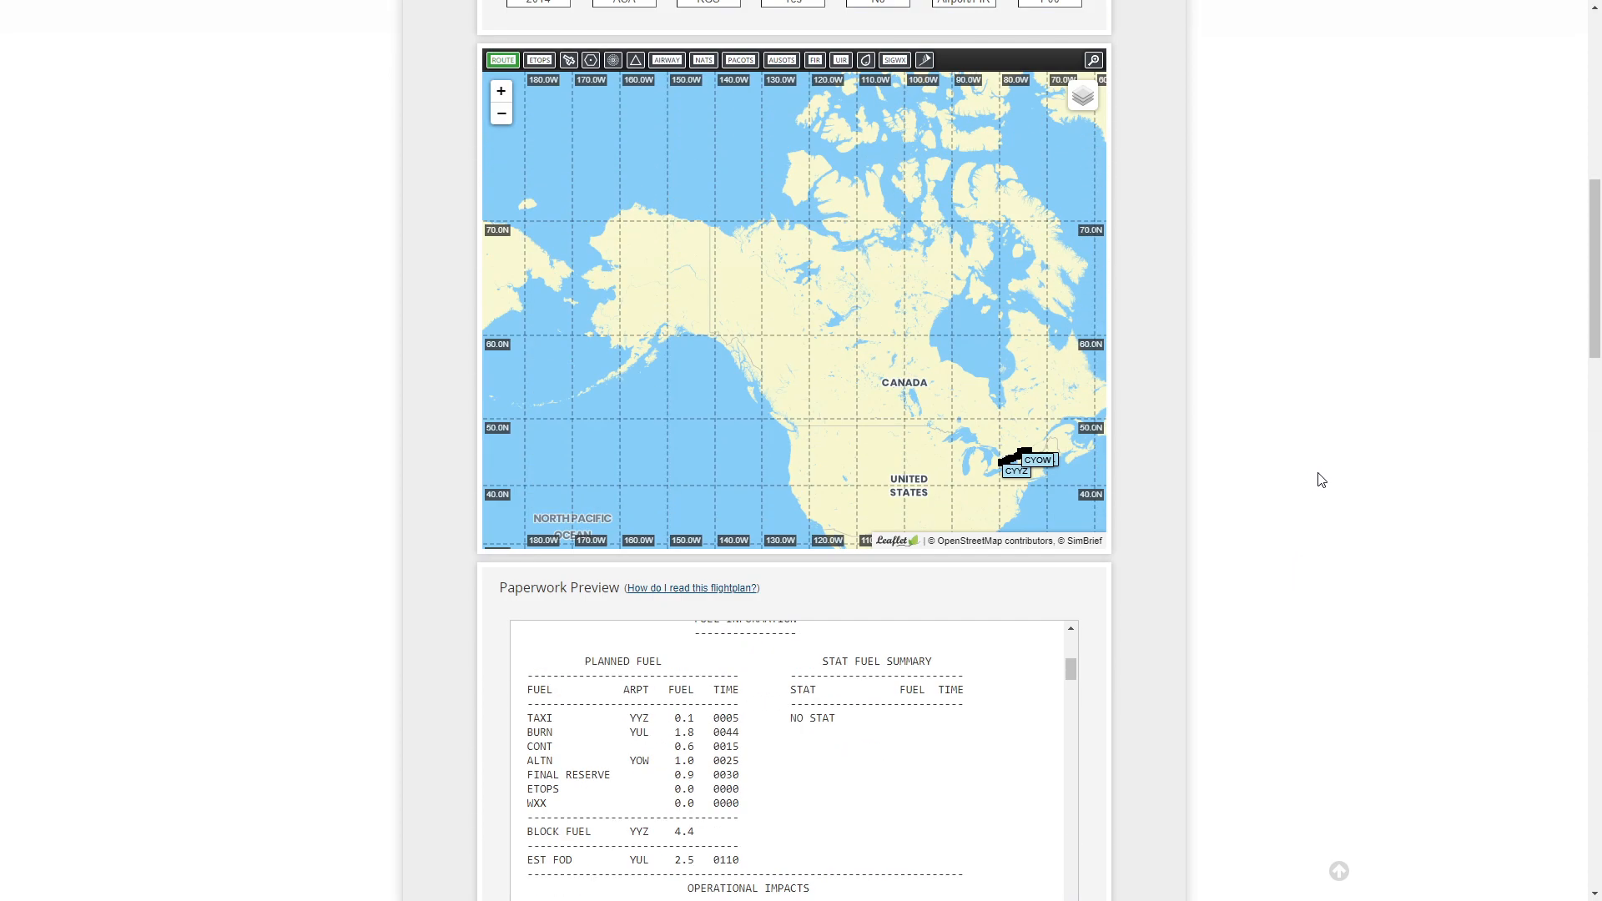
scroll(1322, 492, "up", 1)
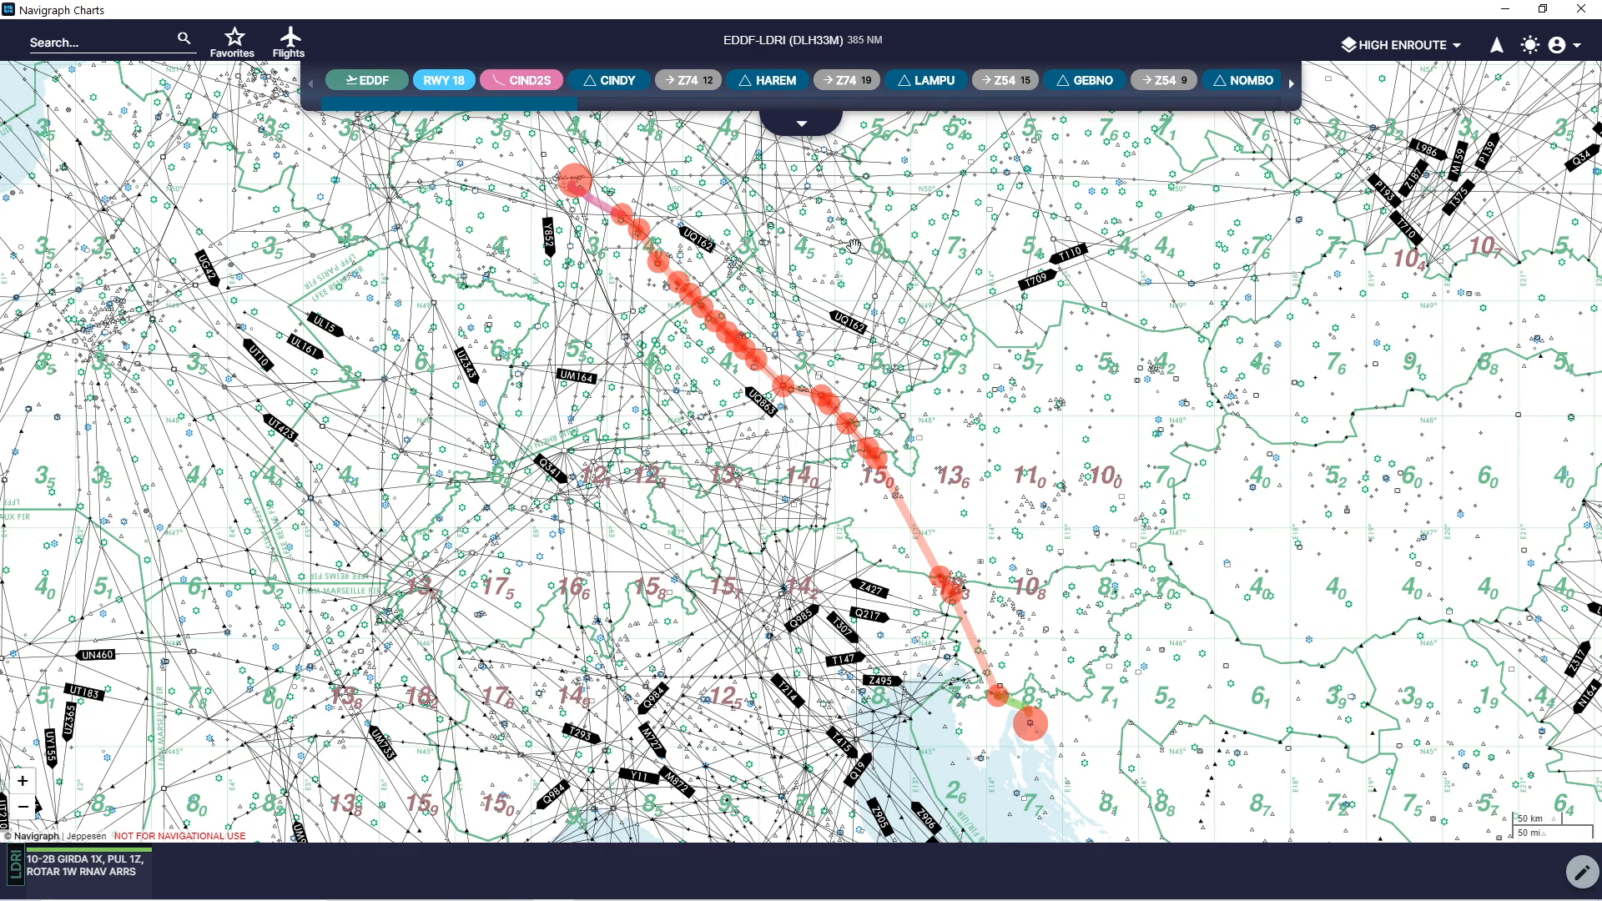
Switch to Navigraph Charts and create a new flight from the latest SimBrief OFP, CYYZ-CYUL.
left_click(290, 39)
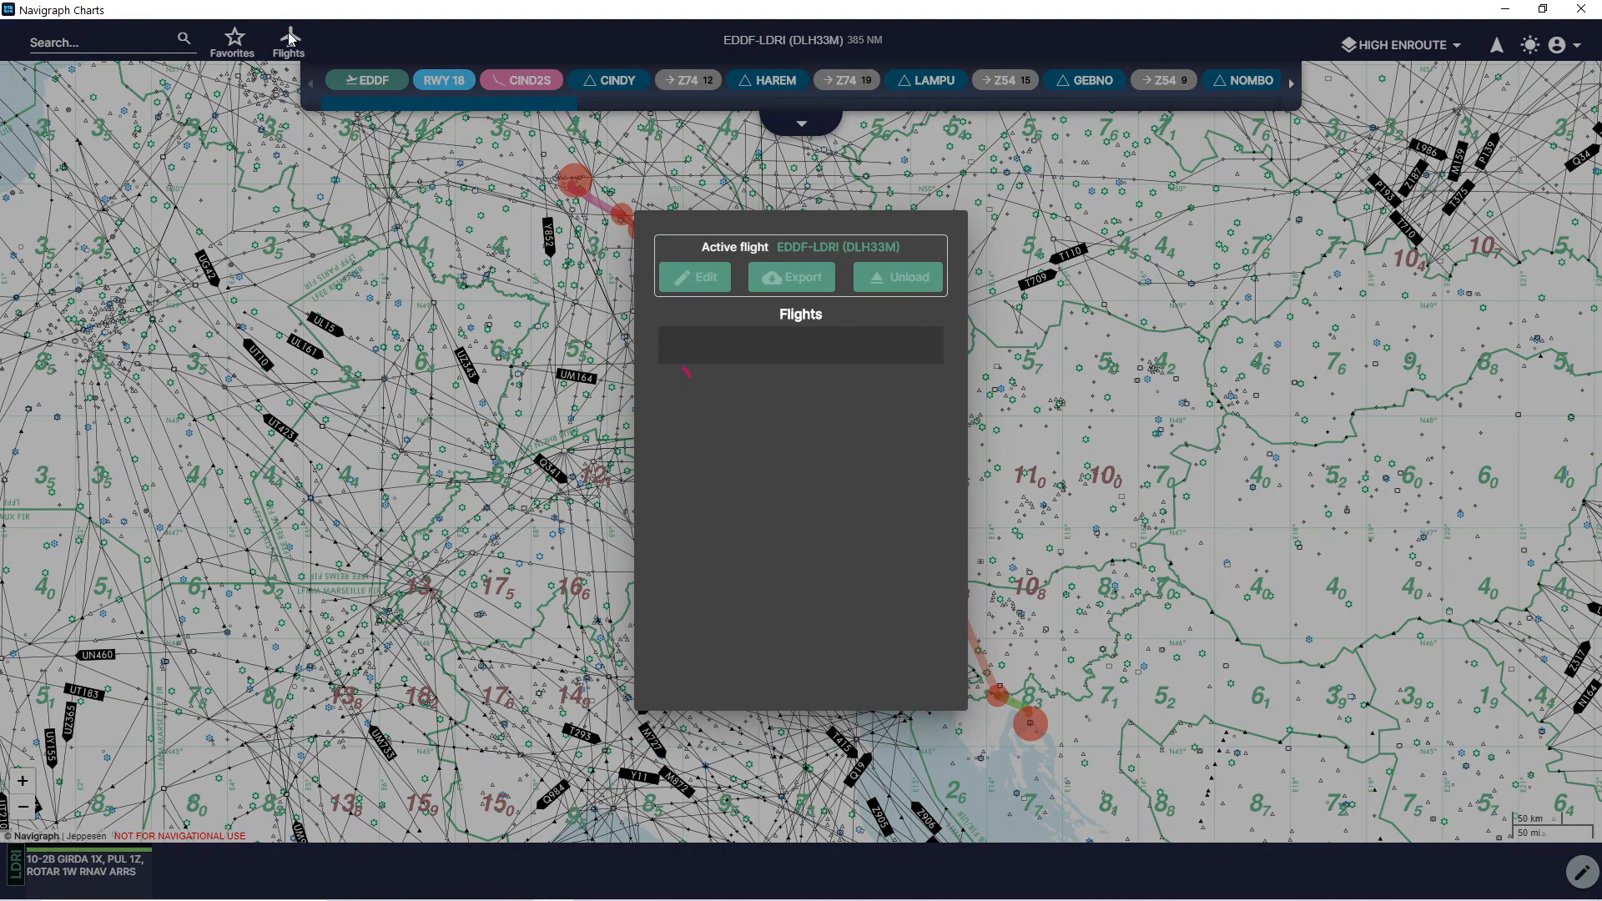
left_click(713, 245)
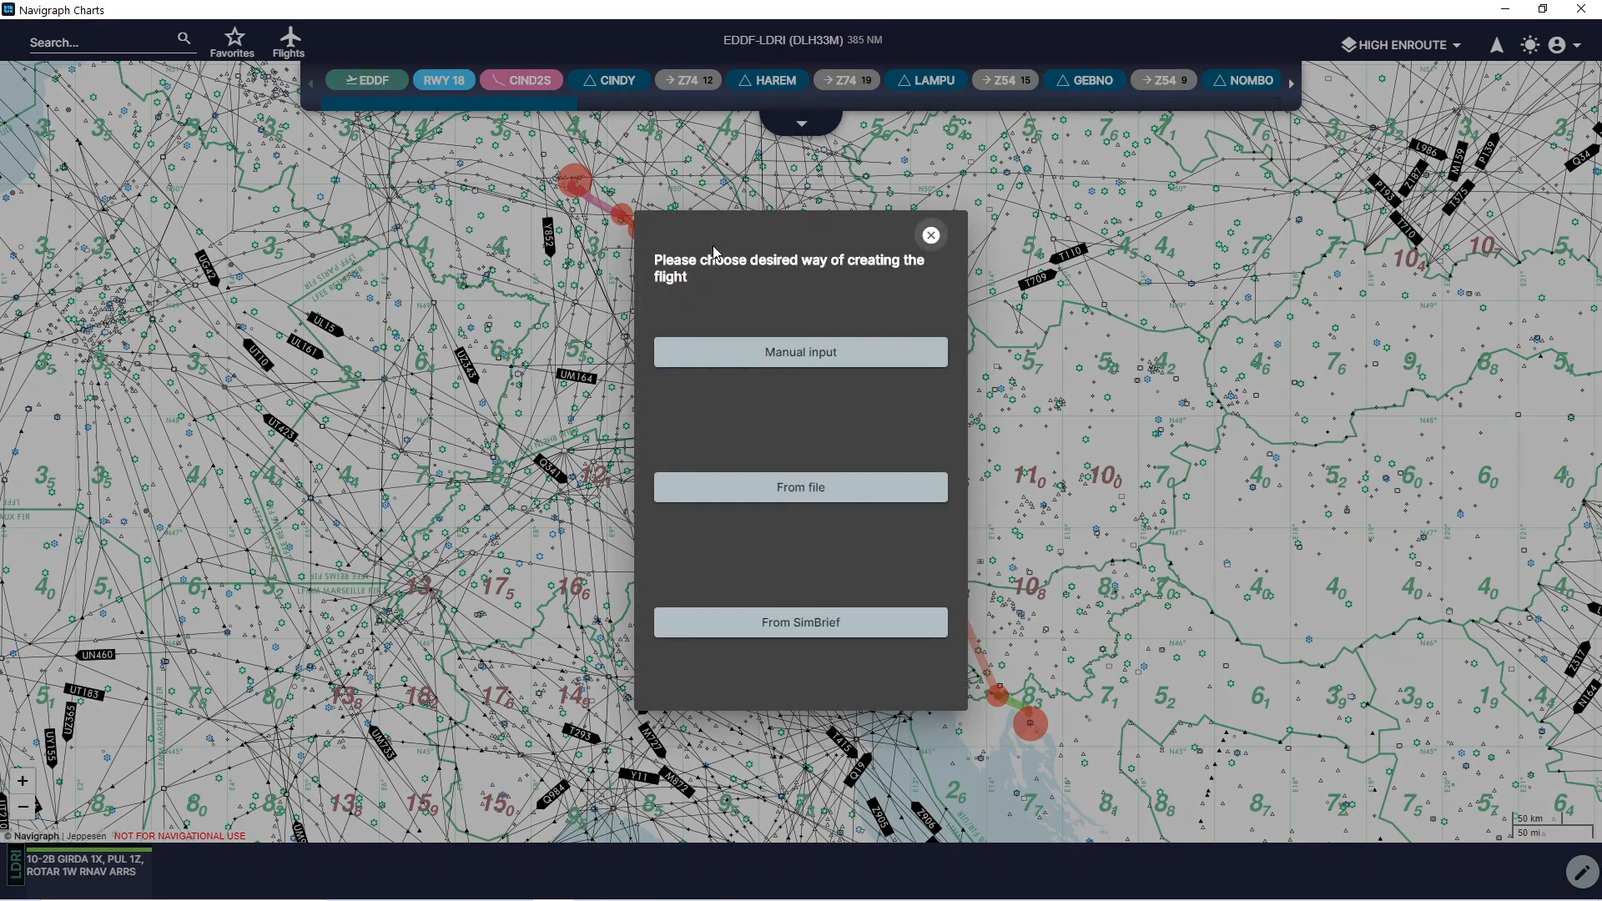
left_click(828, 624)
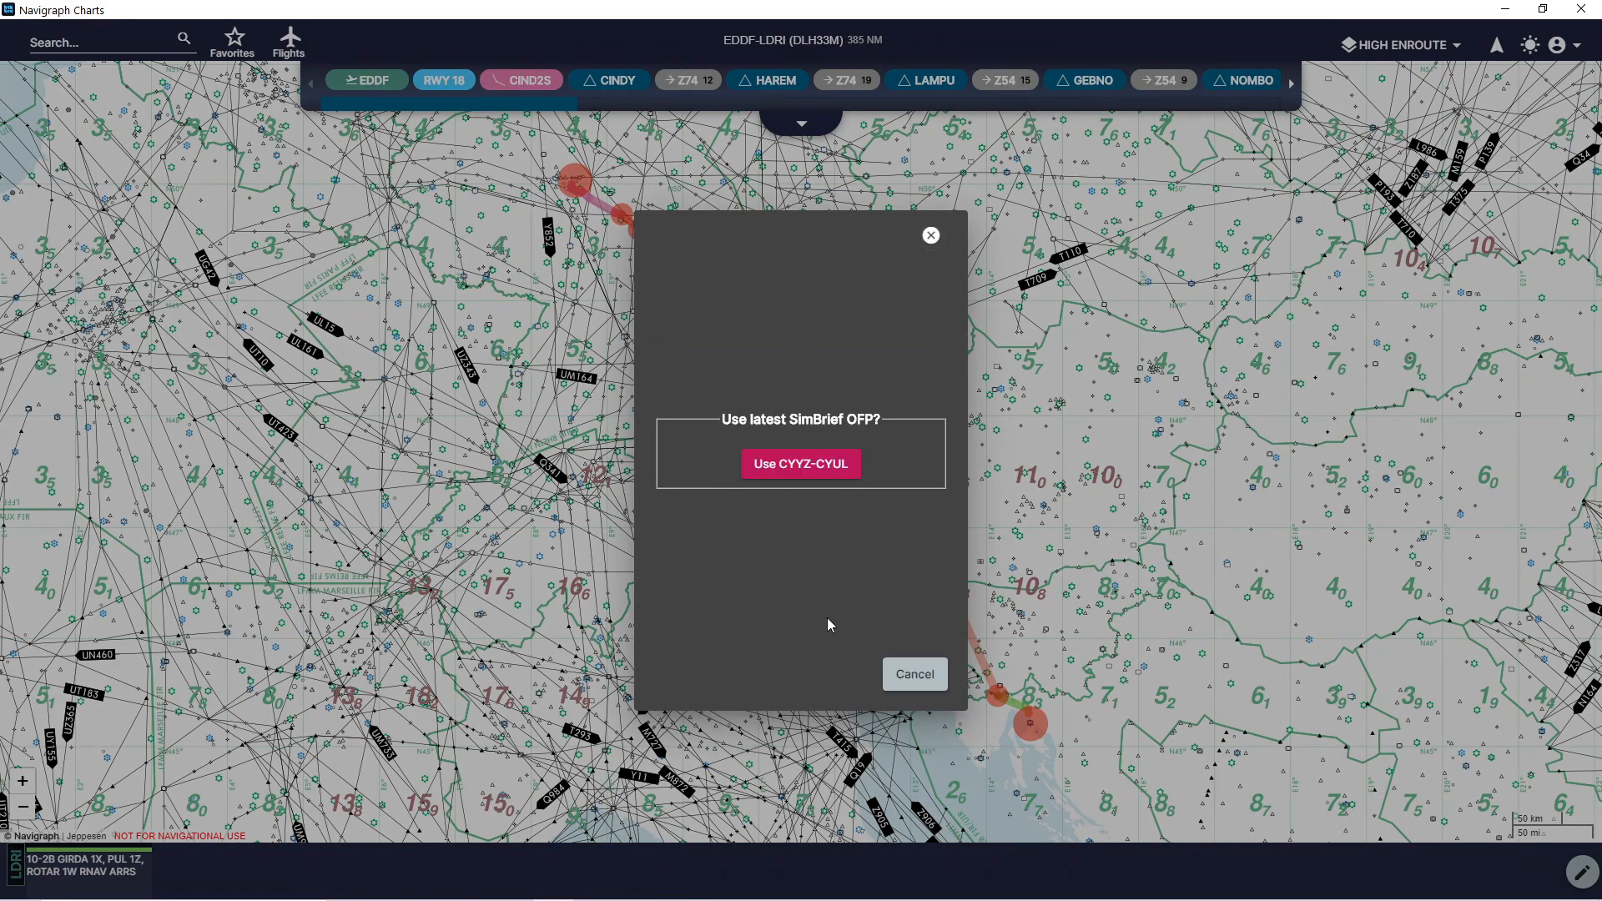
left_click(816, 482)
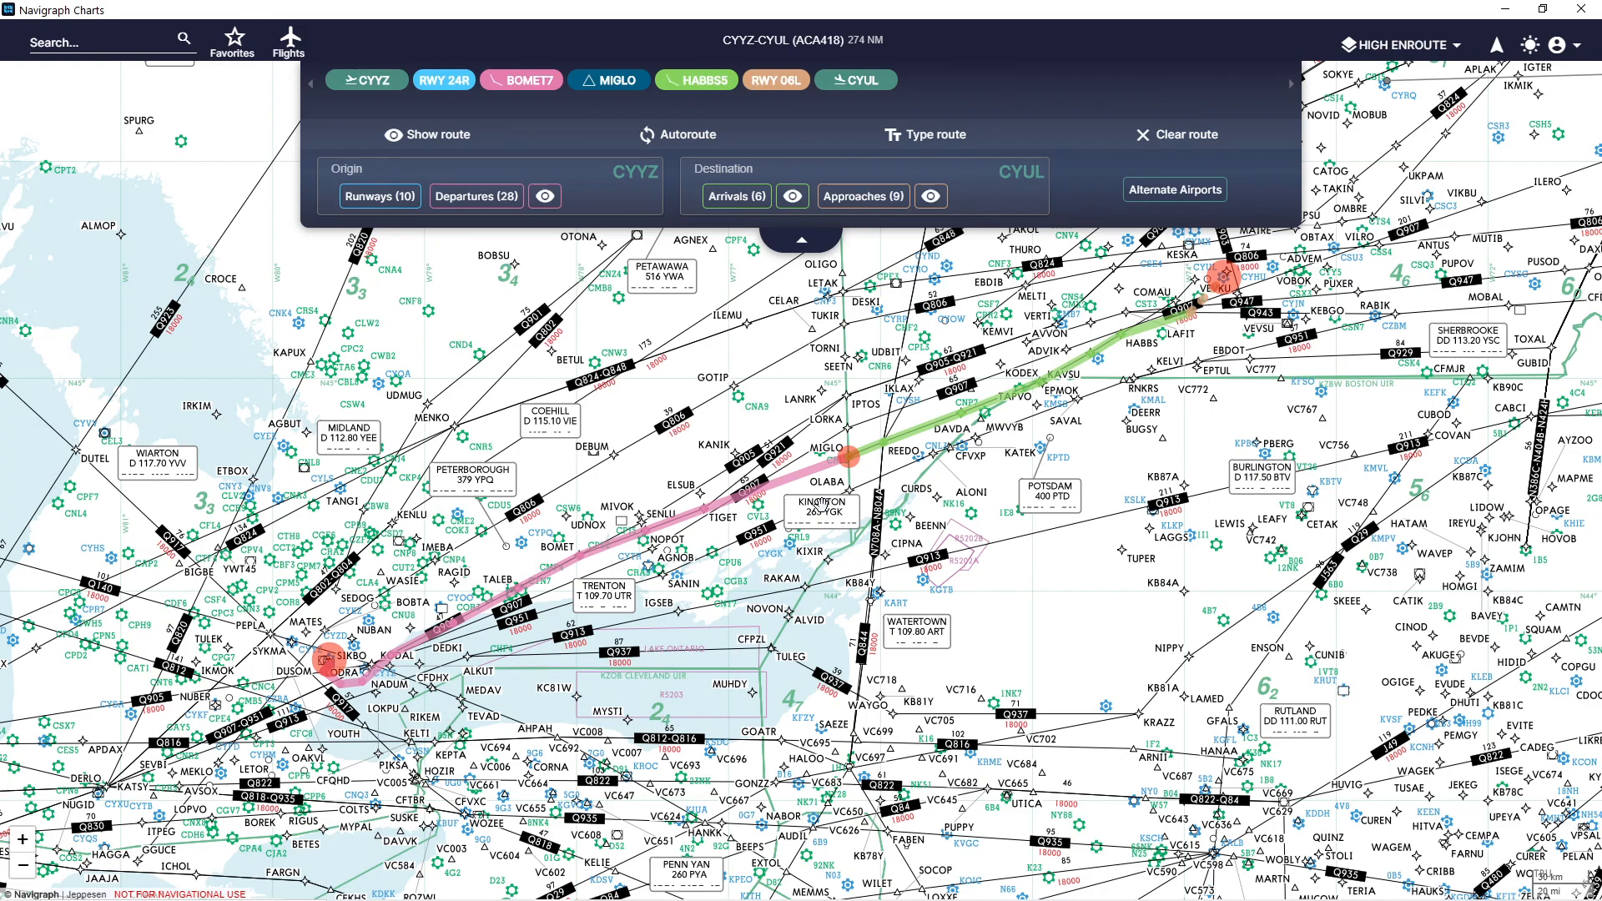
Check the linked SimBrief username in the chart application's settings and save it.
left_click(1569, 58)
left_click(1534, 112)
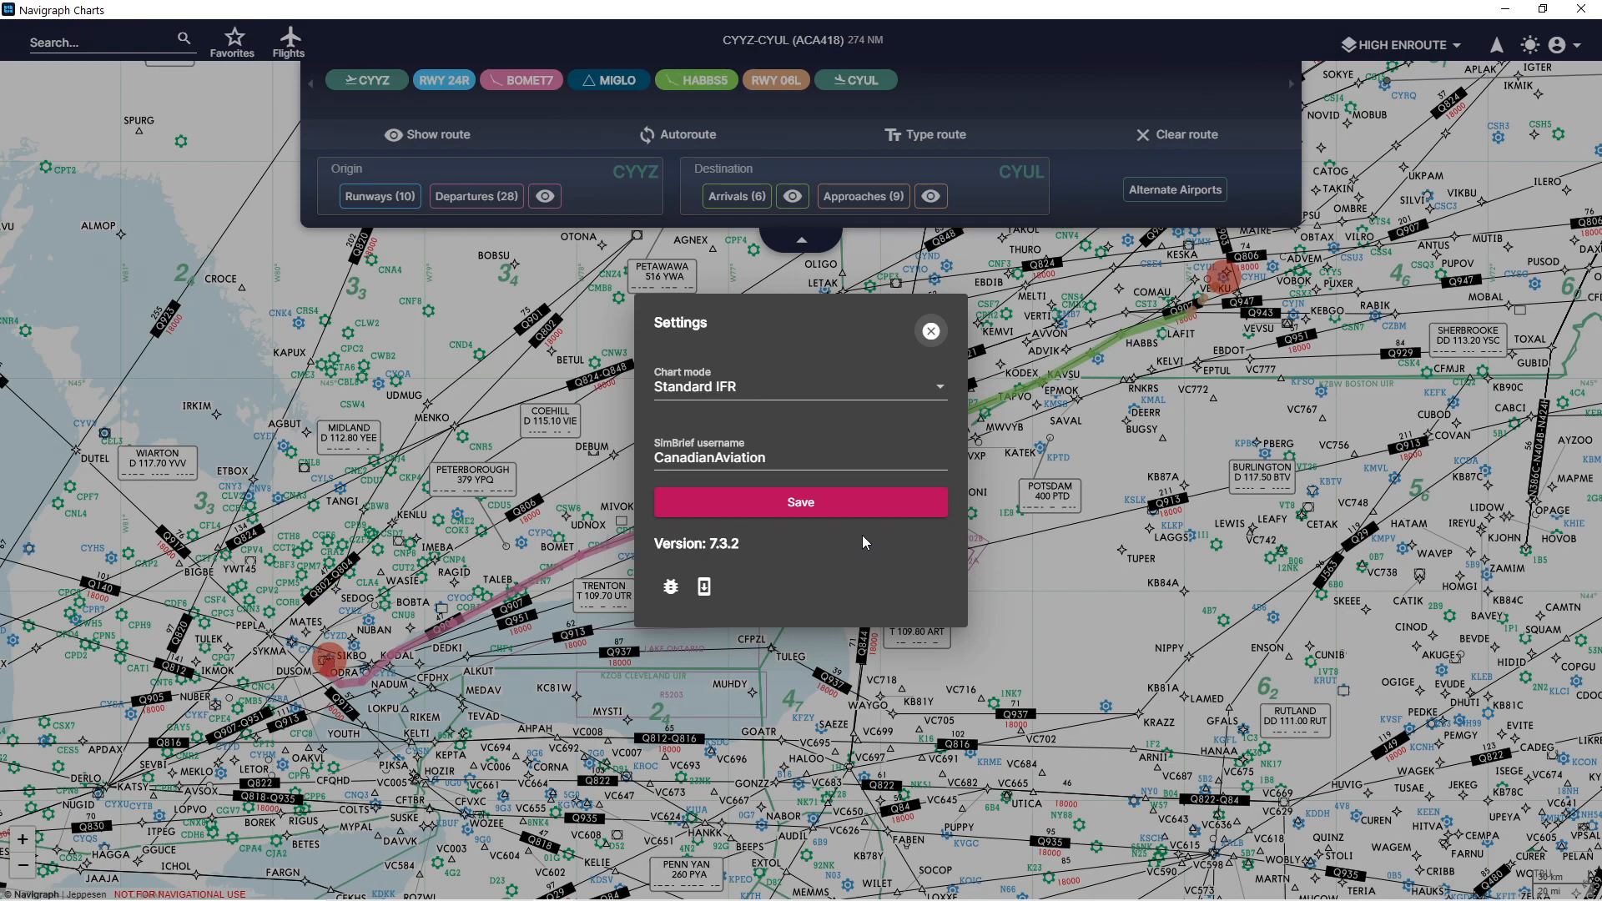
left_click(840, 511)
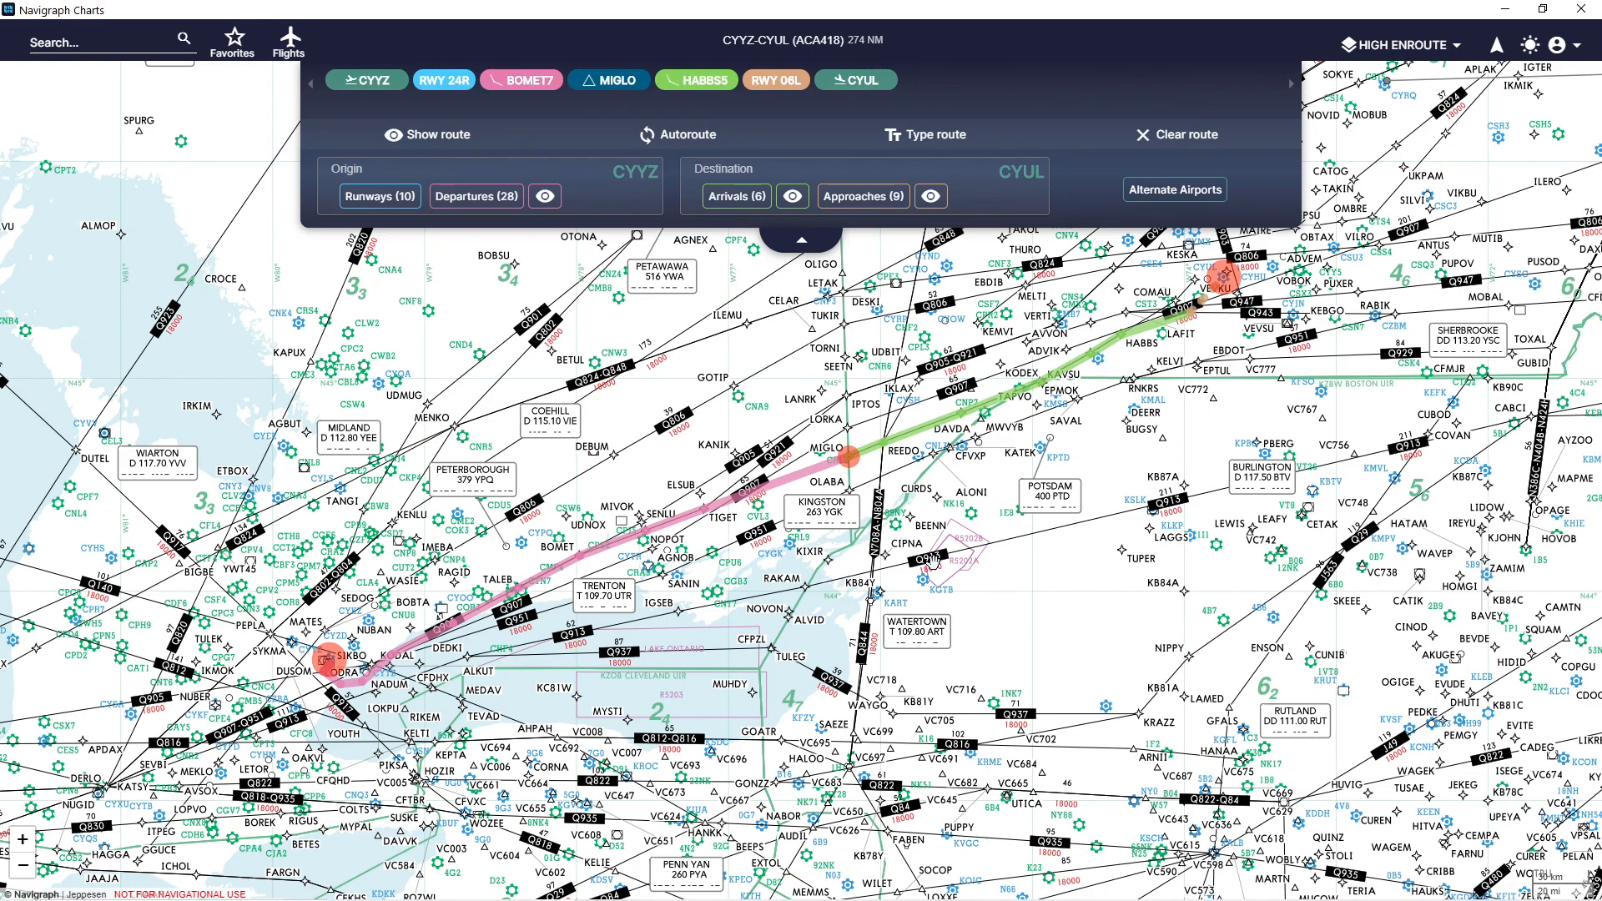
View the alternate airports of the loaded CYYZ-CYUL flight and close the list.
left_click(1172, 190)
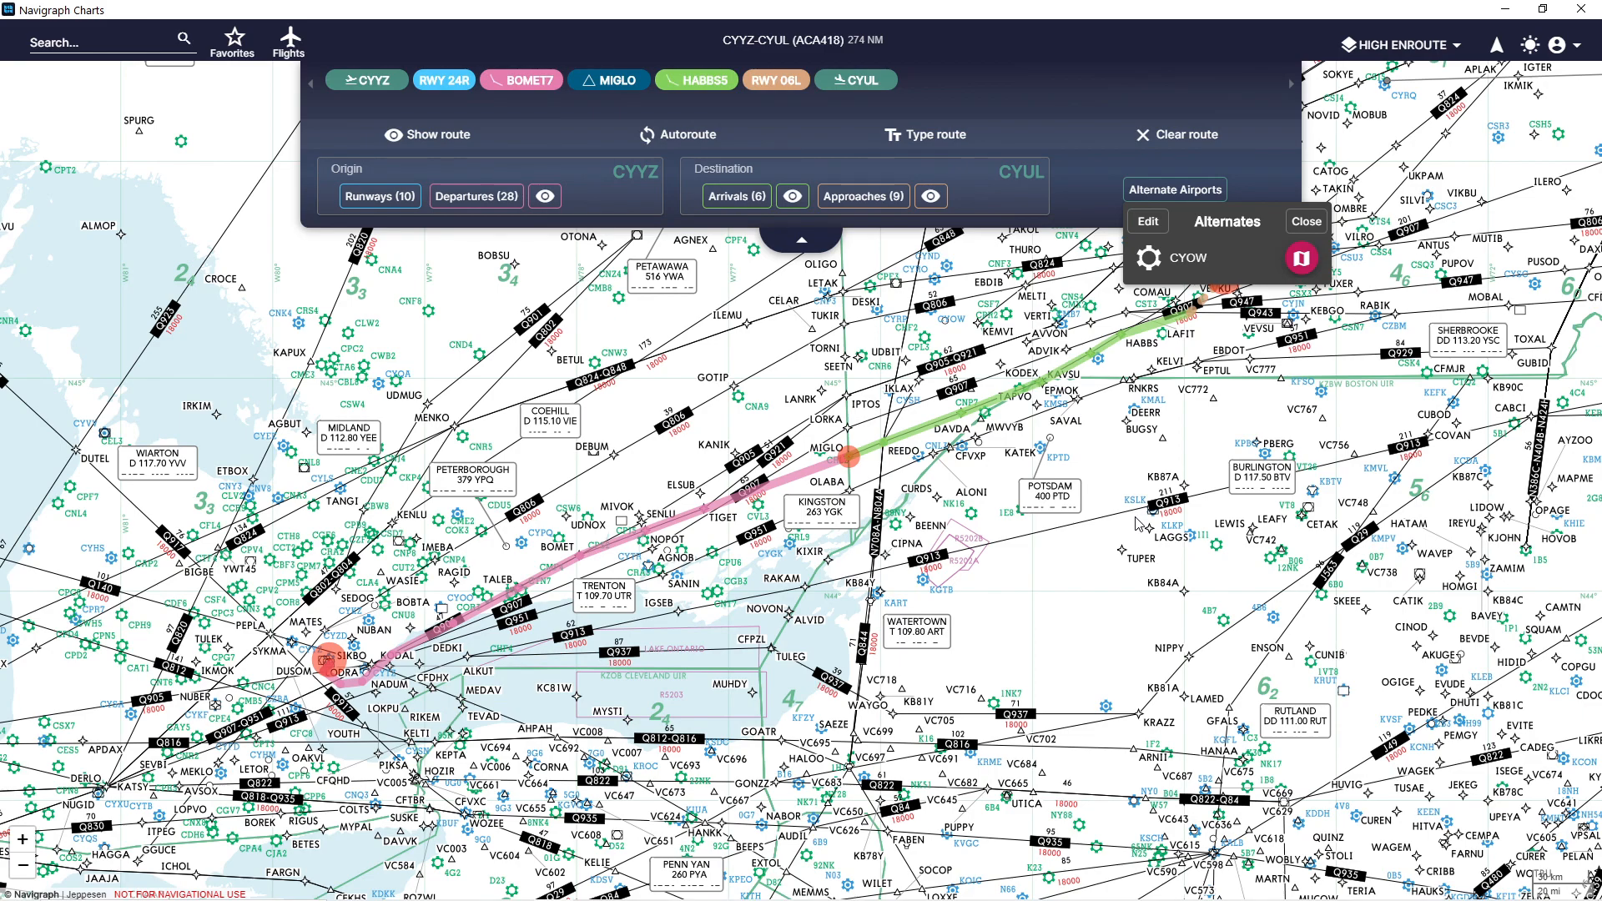
left_click(1159, 503)
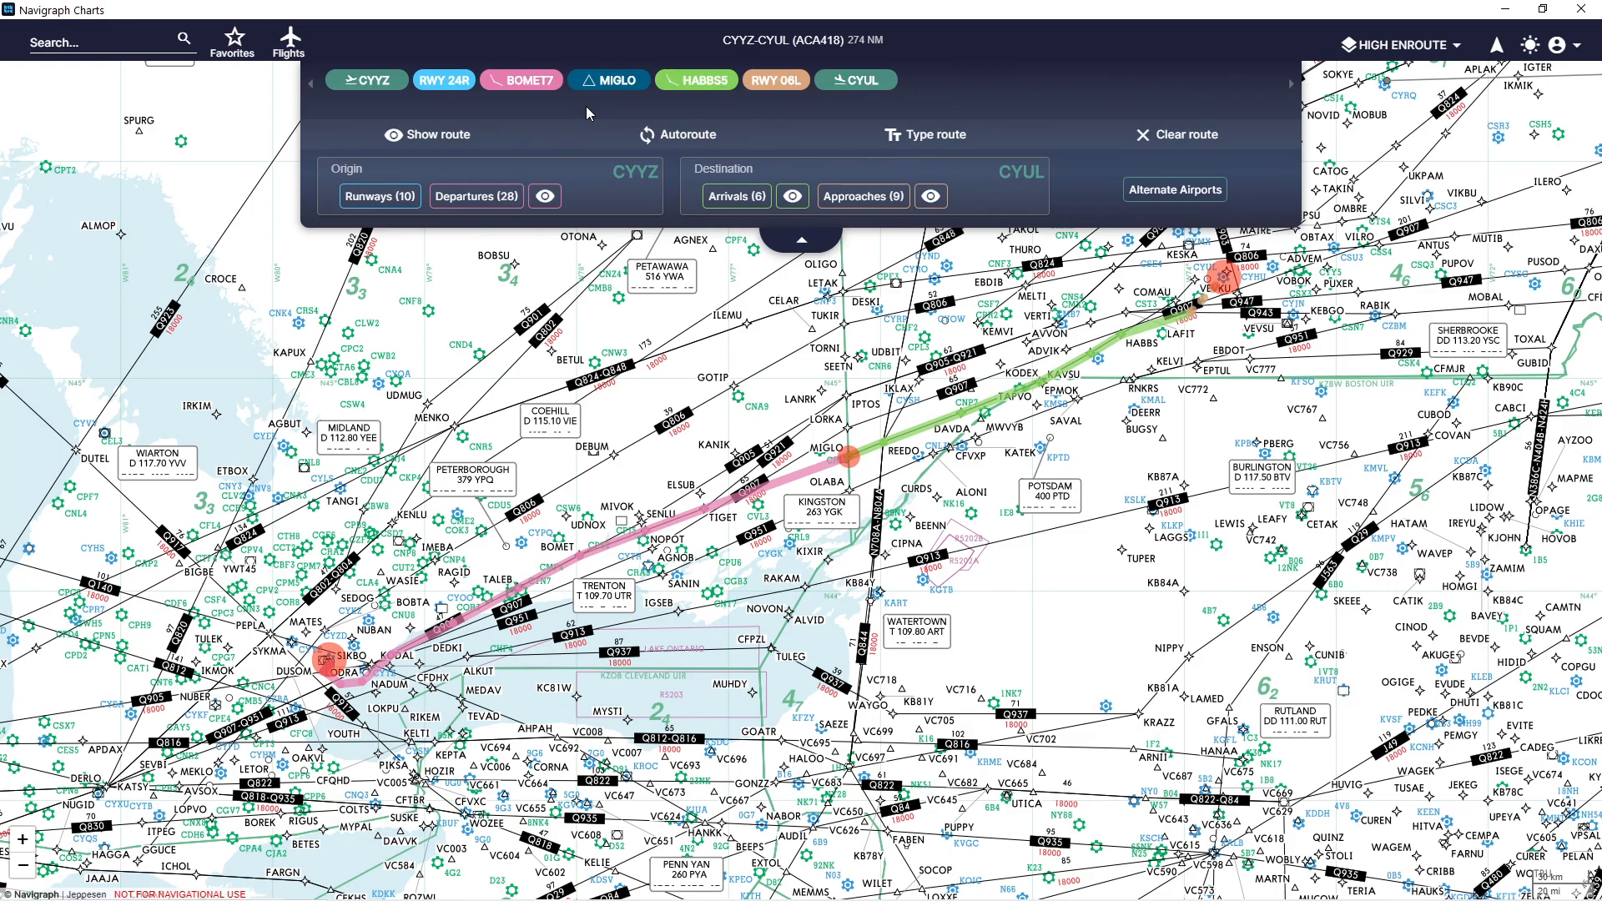
Show the BOMET7 departure chart in windowed view, inspect its waypoints and notes up close, and close the chart and SID details.
left_click(553, 85)
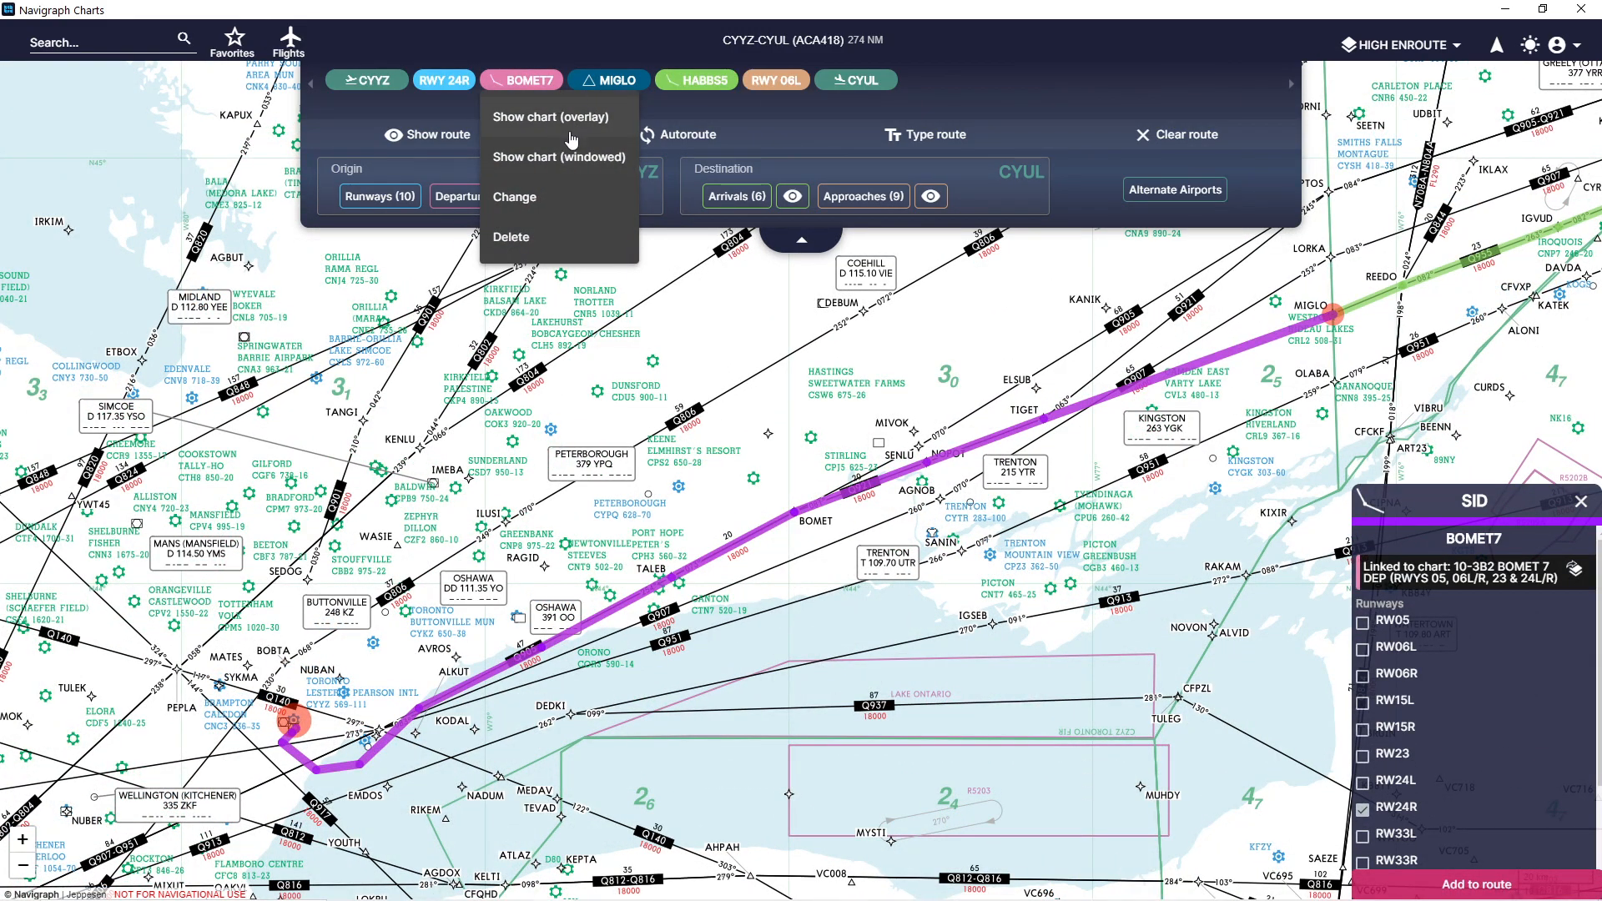
left_click(521, 157)
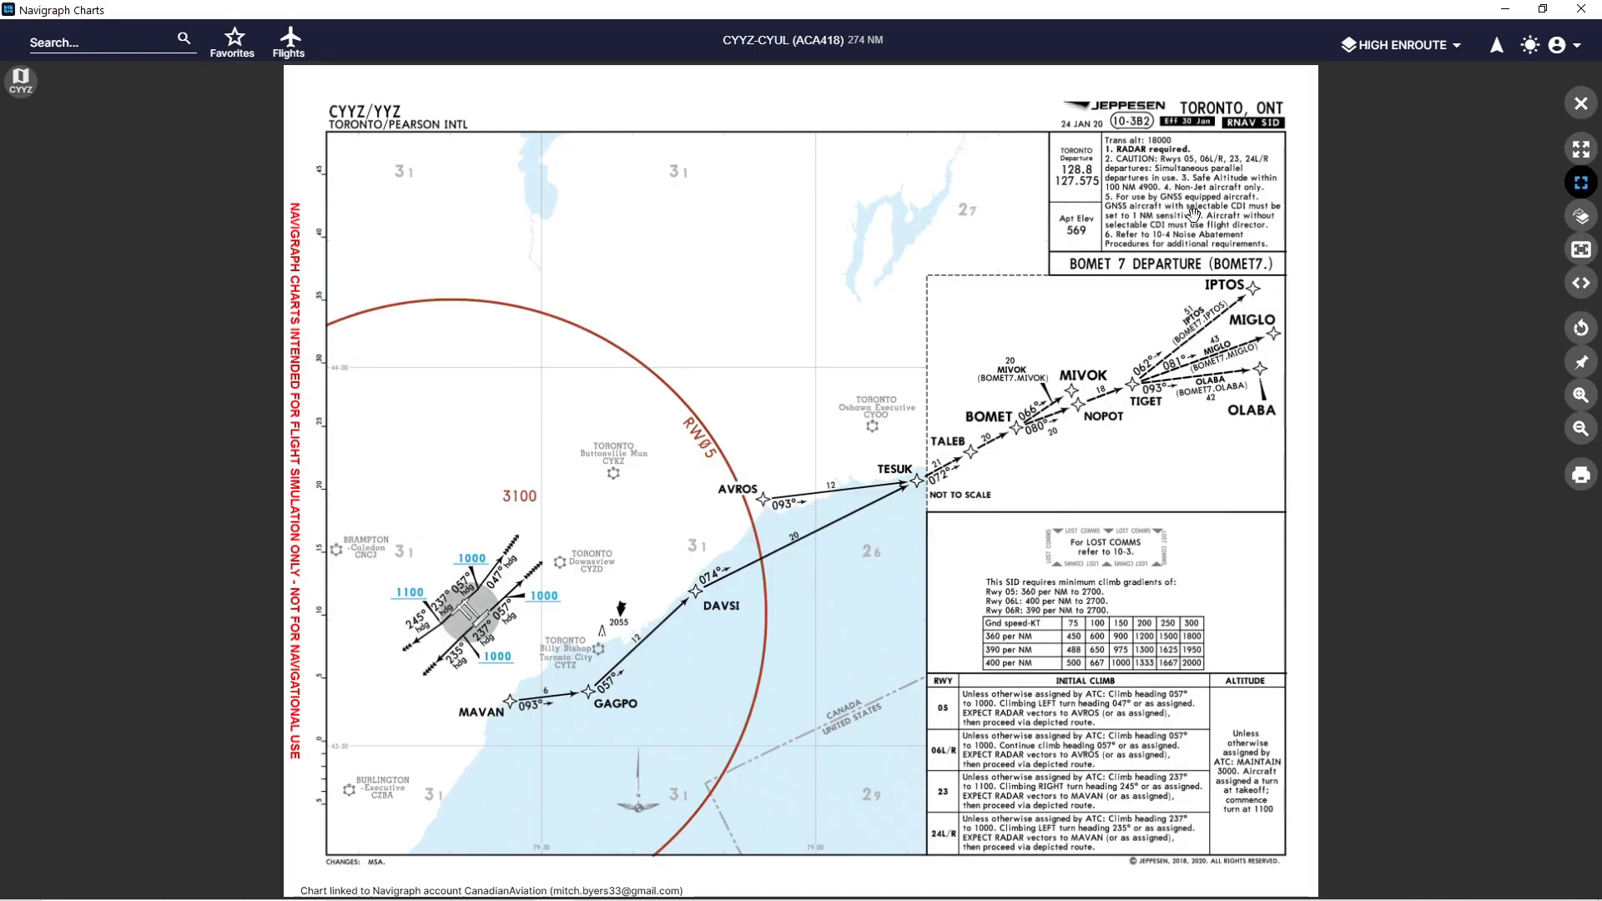
left_click_drag(1244, 652, 1231, 634)
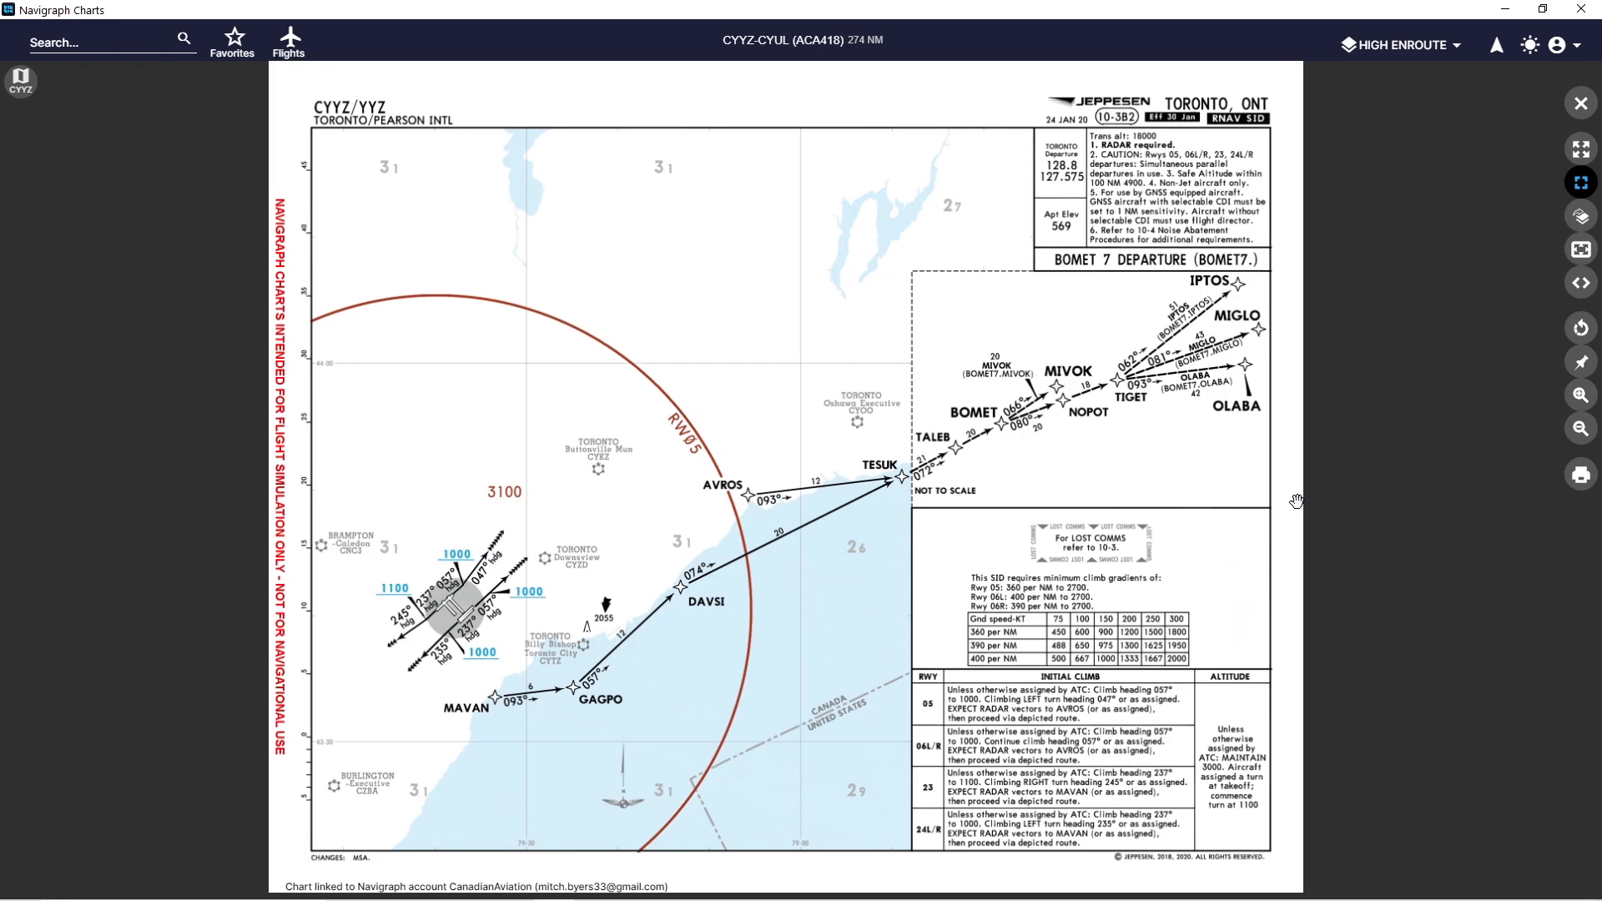
left_click(1580, 395)
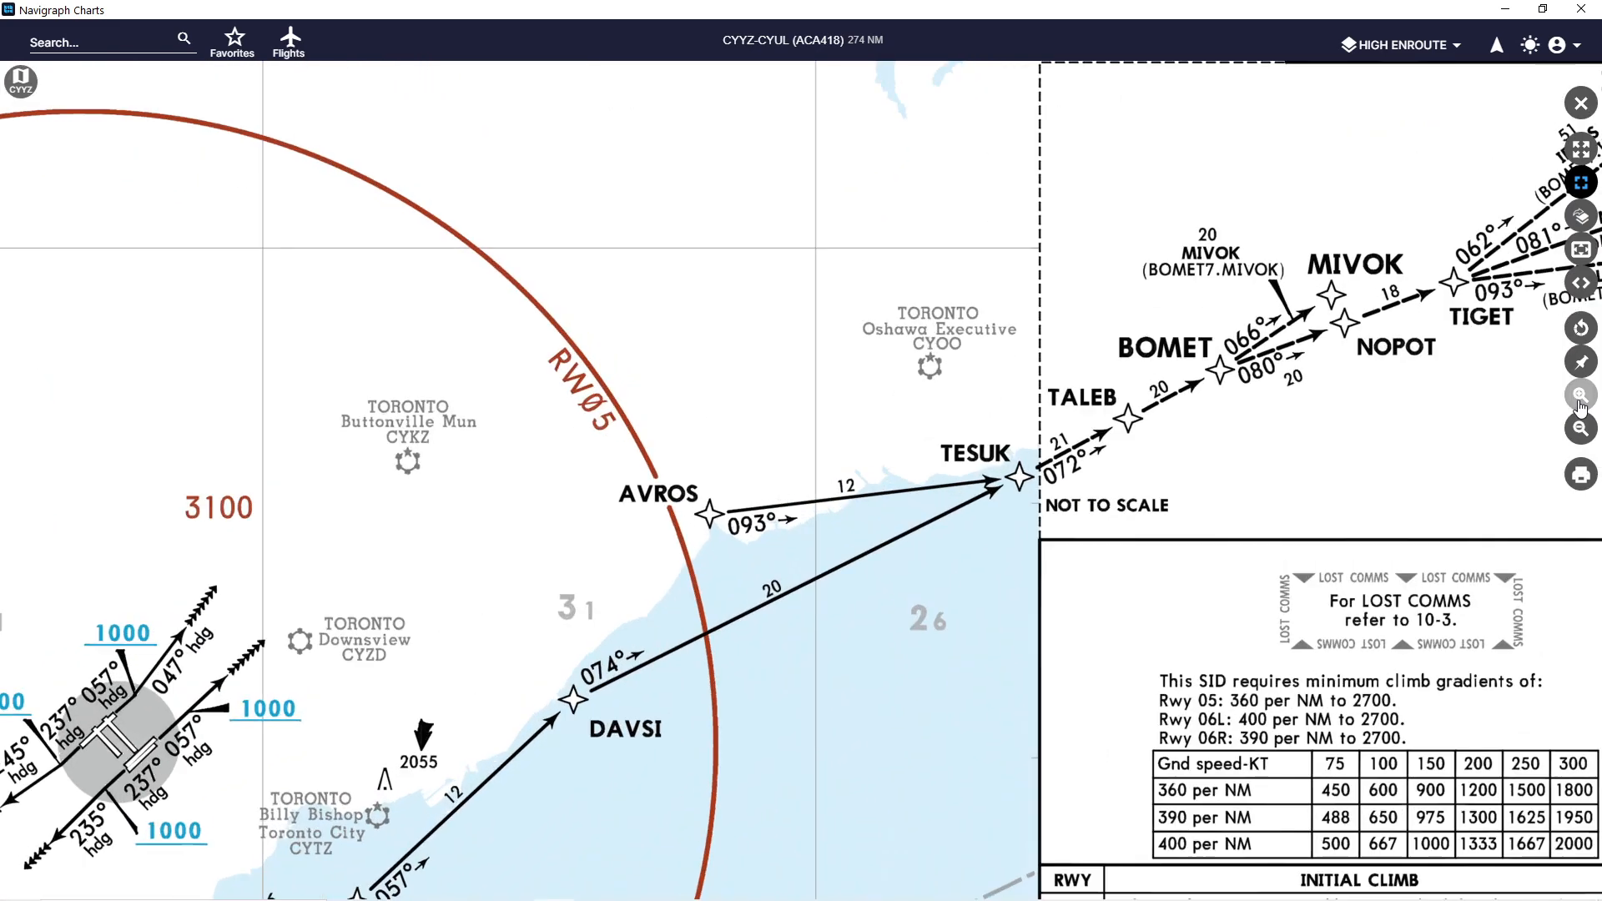
scroll(1401, 312, "down", 1)
left_click_drag(1401, 313, 973, 663)
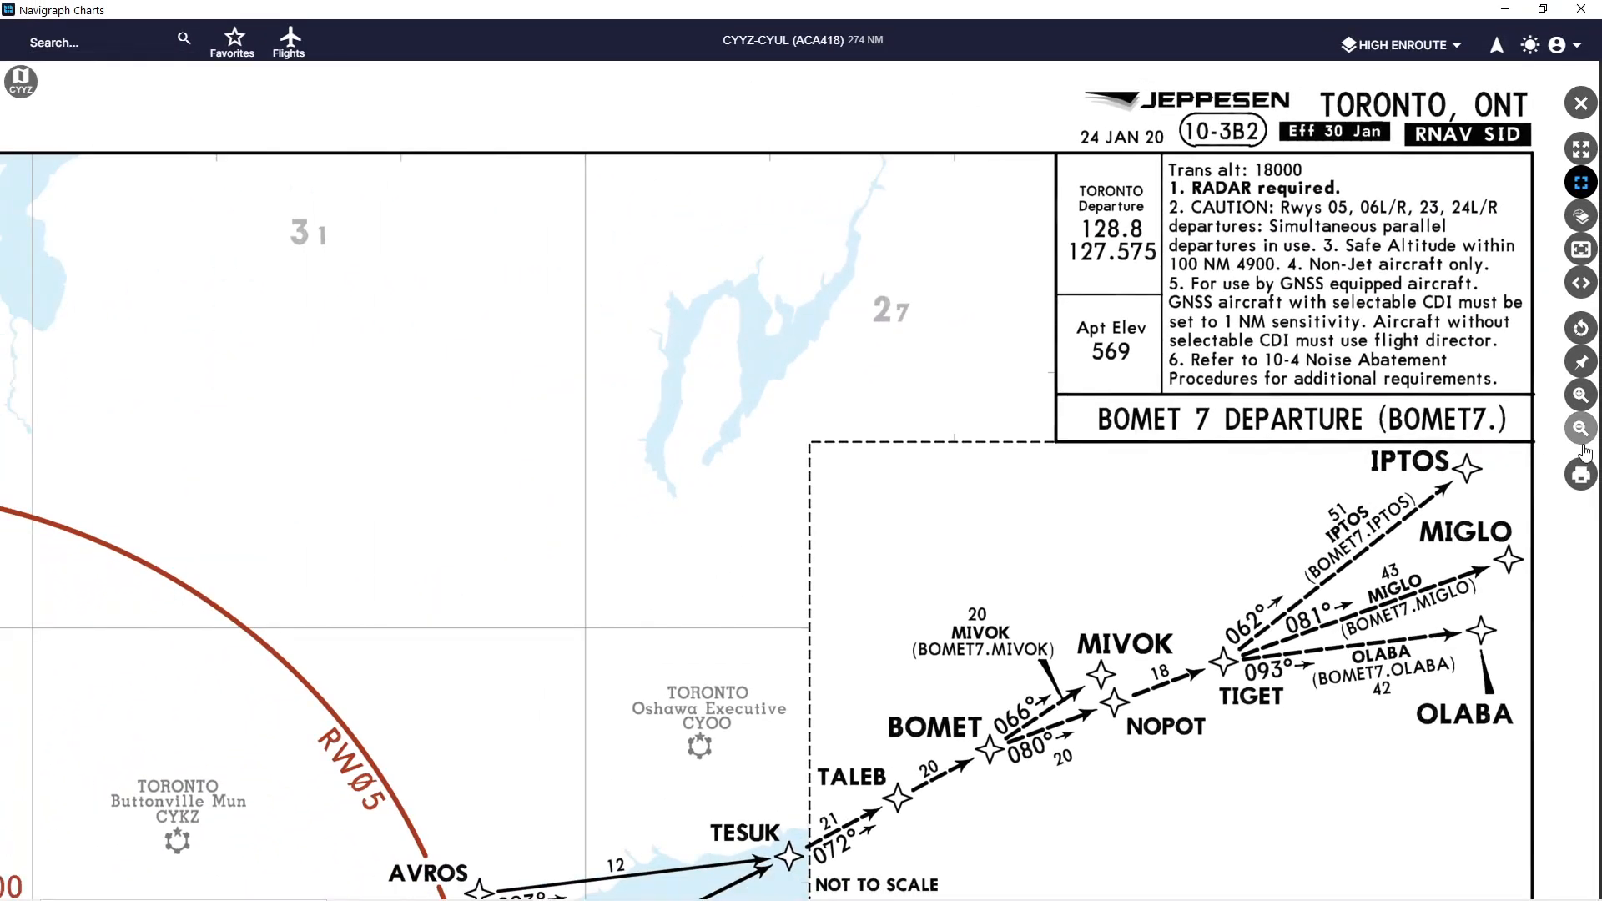
left_click(1580, 428)
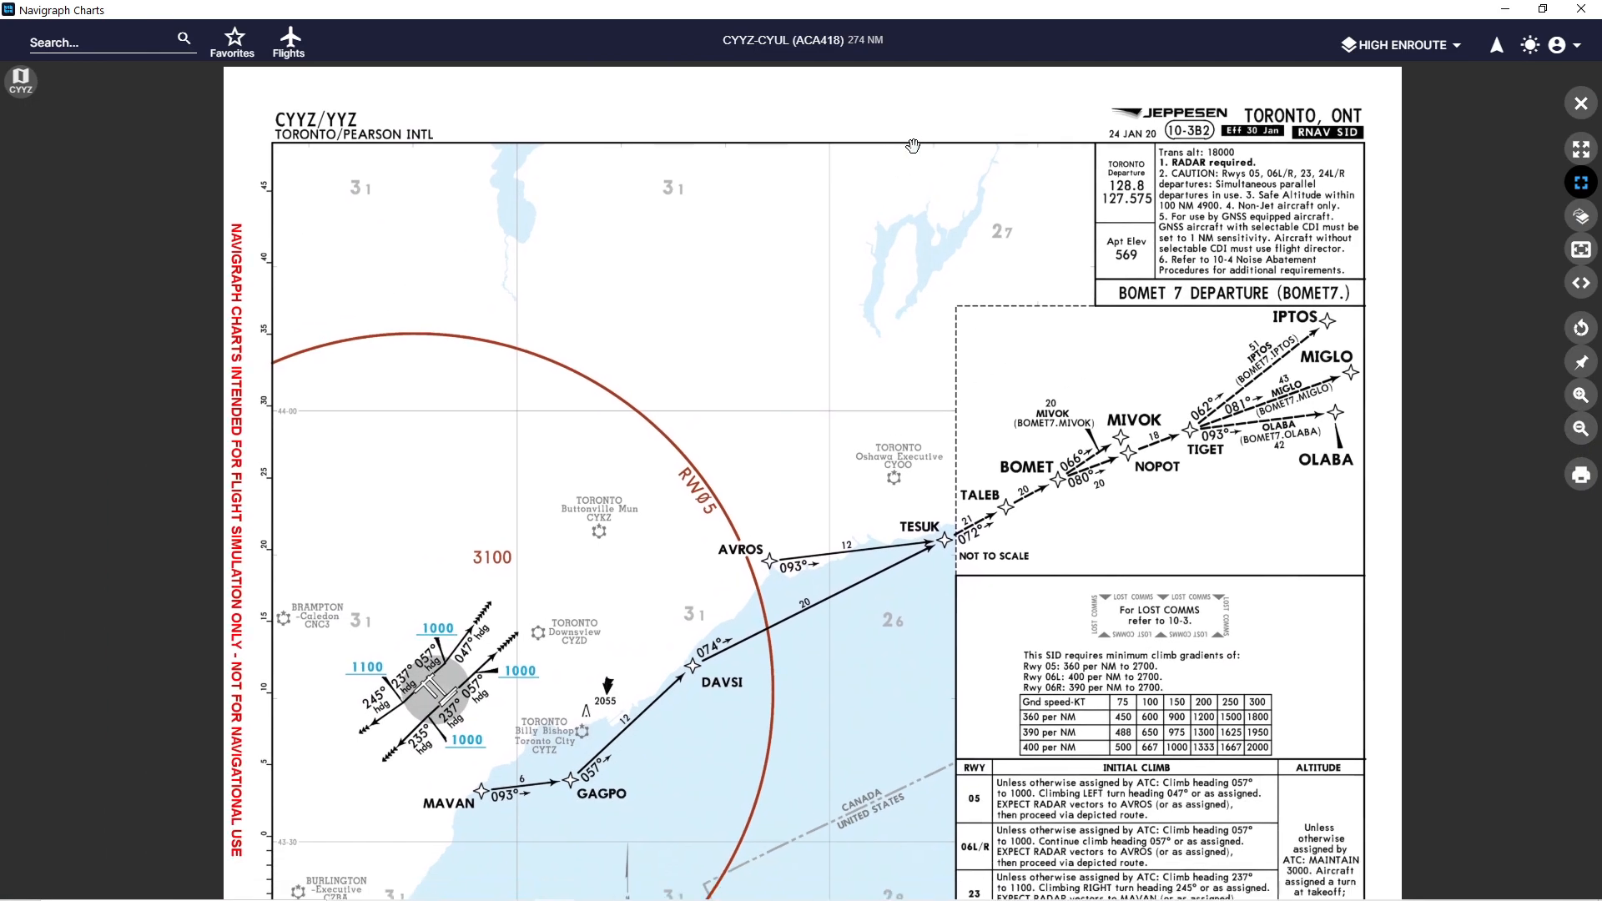
left_click(1580, 103)
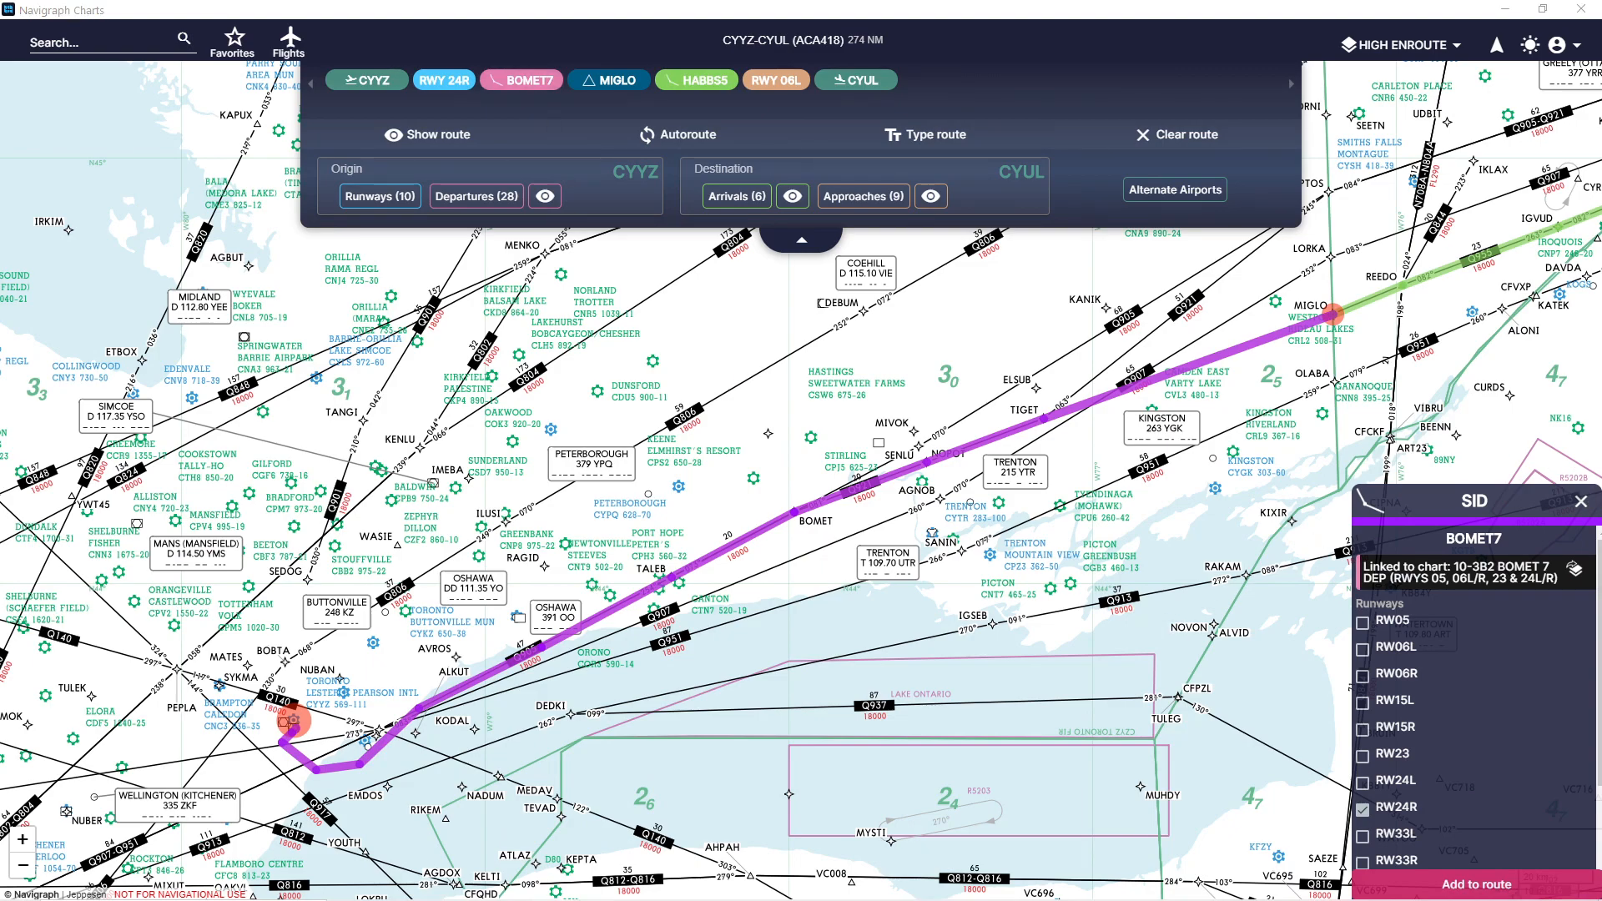
left_click(1580, 500)
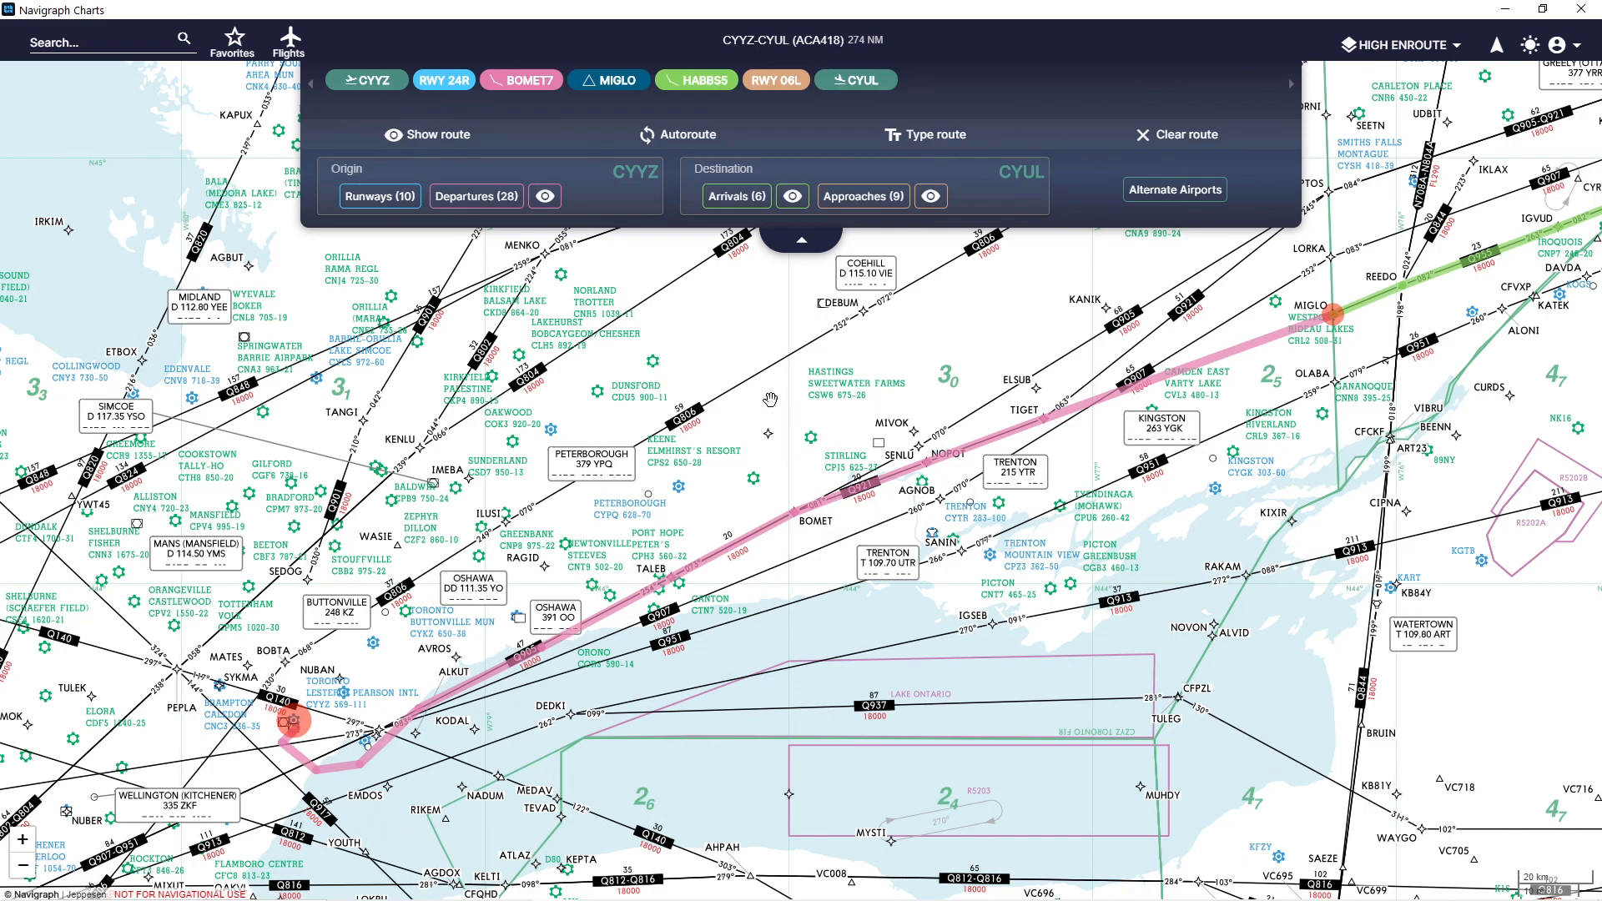
Change the CYYZ departure procedure for runway 24R to DEDKI4.MIGLO.
left_click(468, 200)
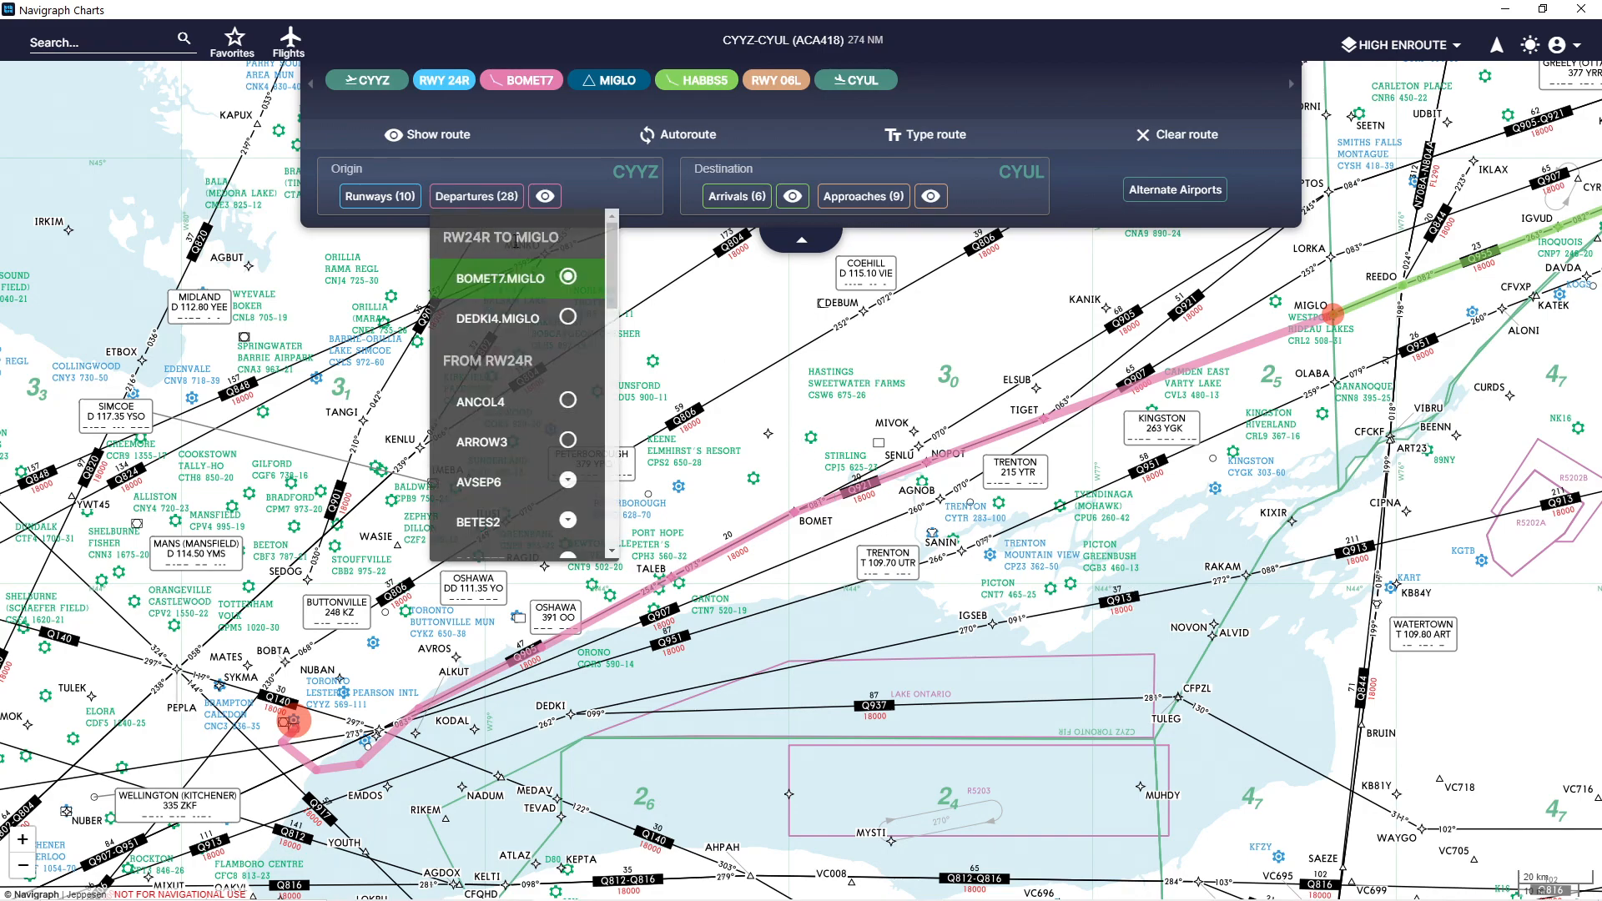
left_click(501, 291)
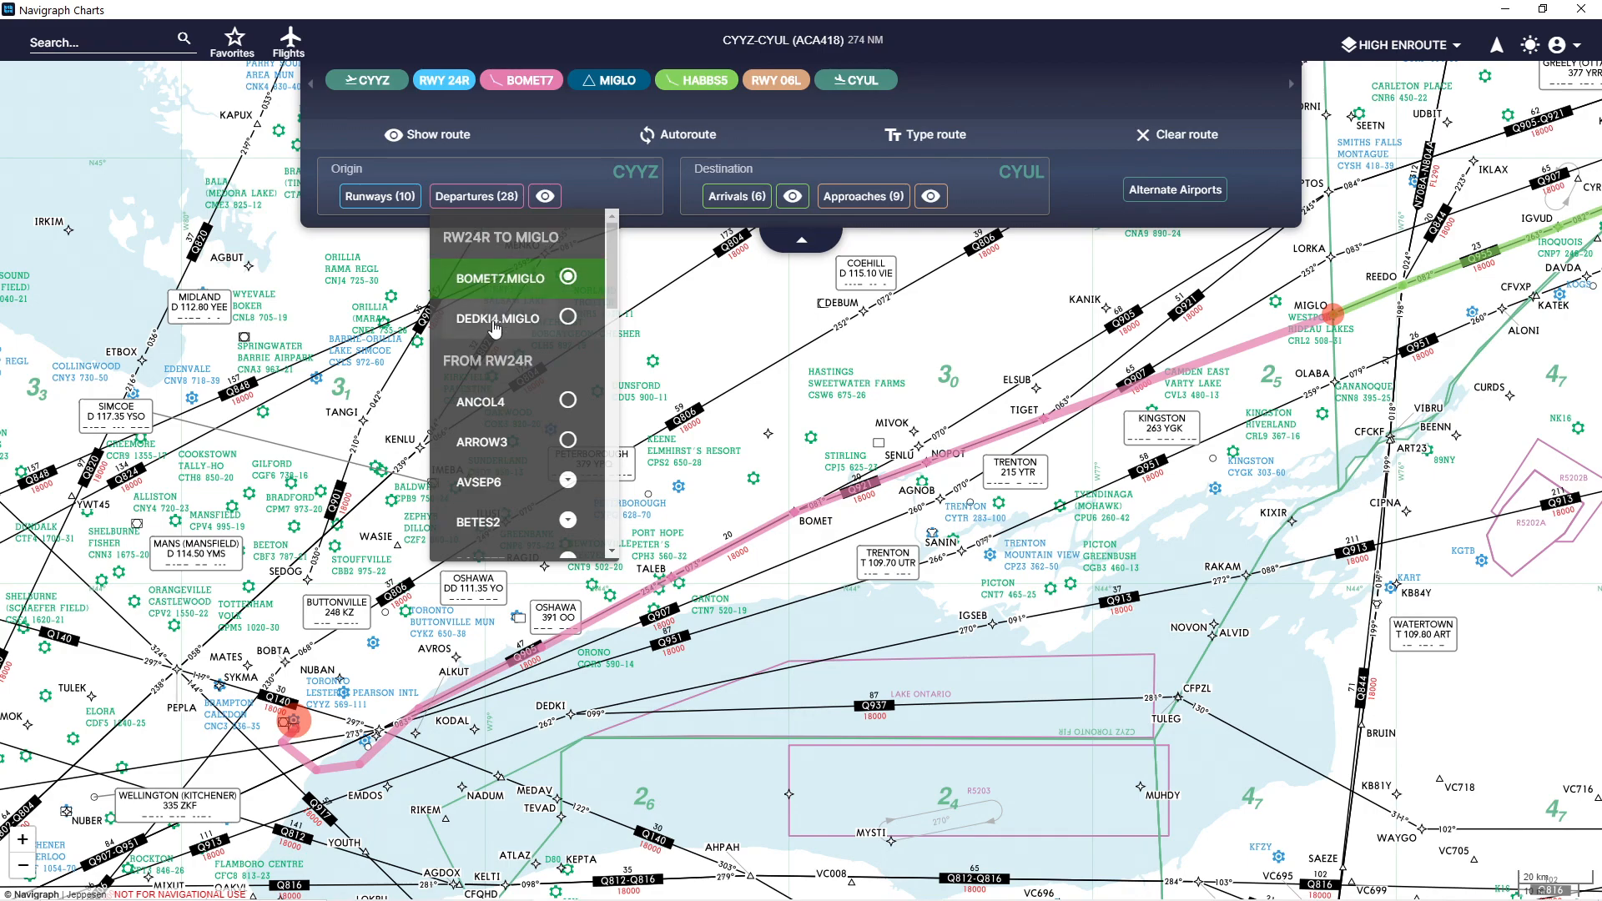
left_click(495, 323)
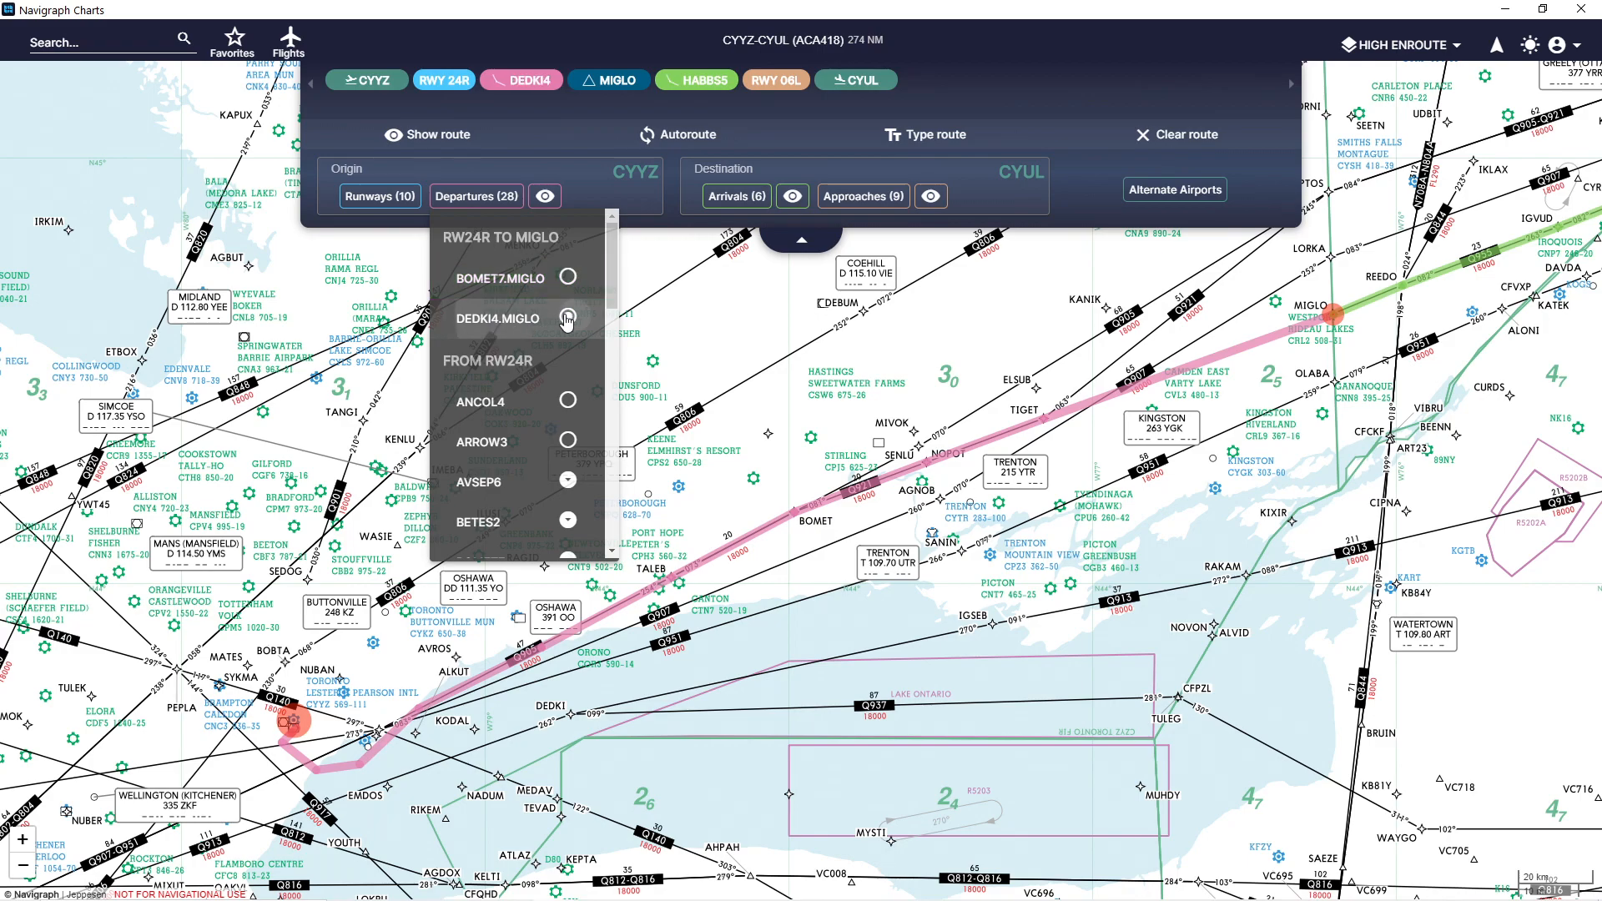
Show the DEDKI4 departure chart in windowed view, inspect its notes and routing up close, and close the chart and SID details.
left_click(527, 88)
left_click(540, 152)
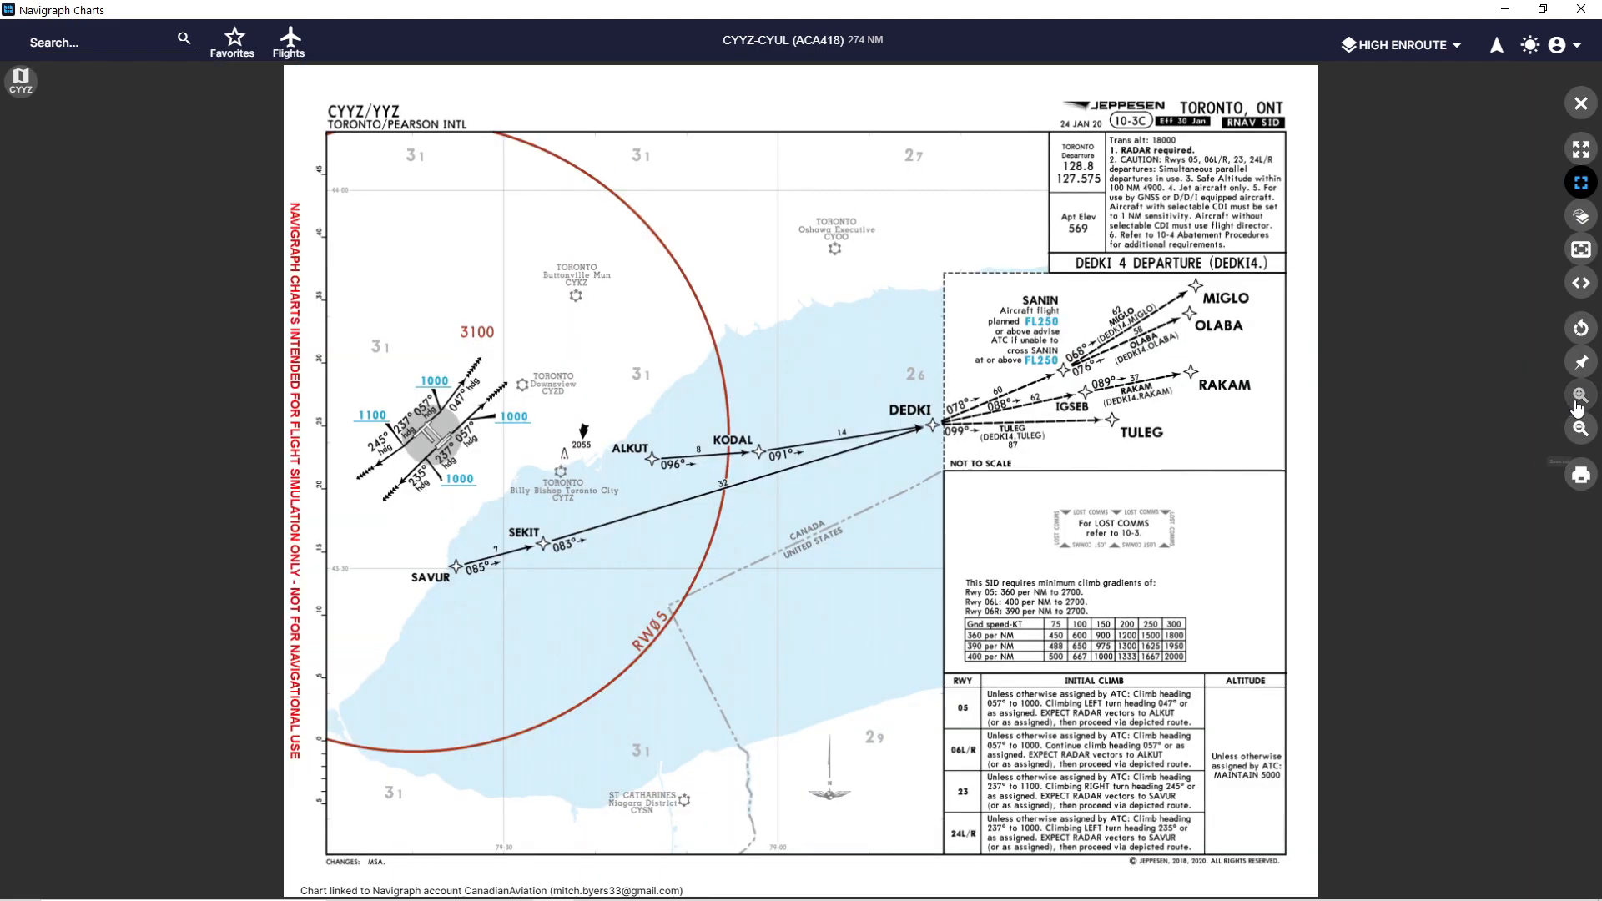
left_click(1579, 397)
left_click(1576, 407)
left_click_drag(1245, 189, 1228, 477)
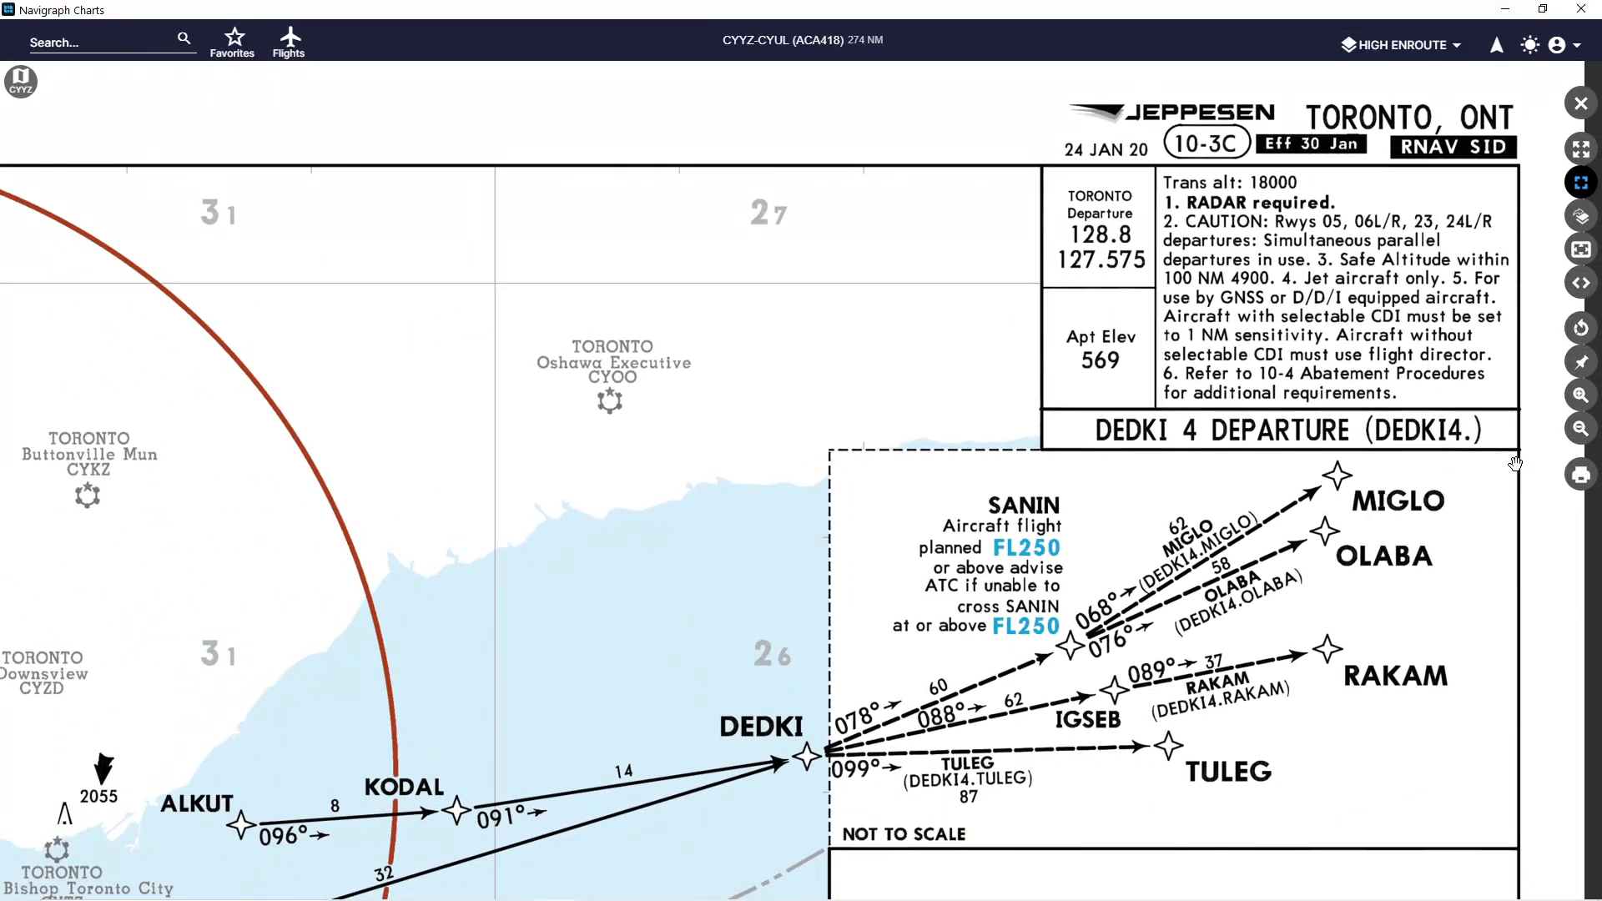
left_click(1580, 428)
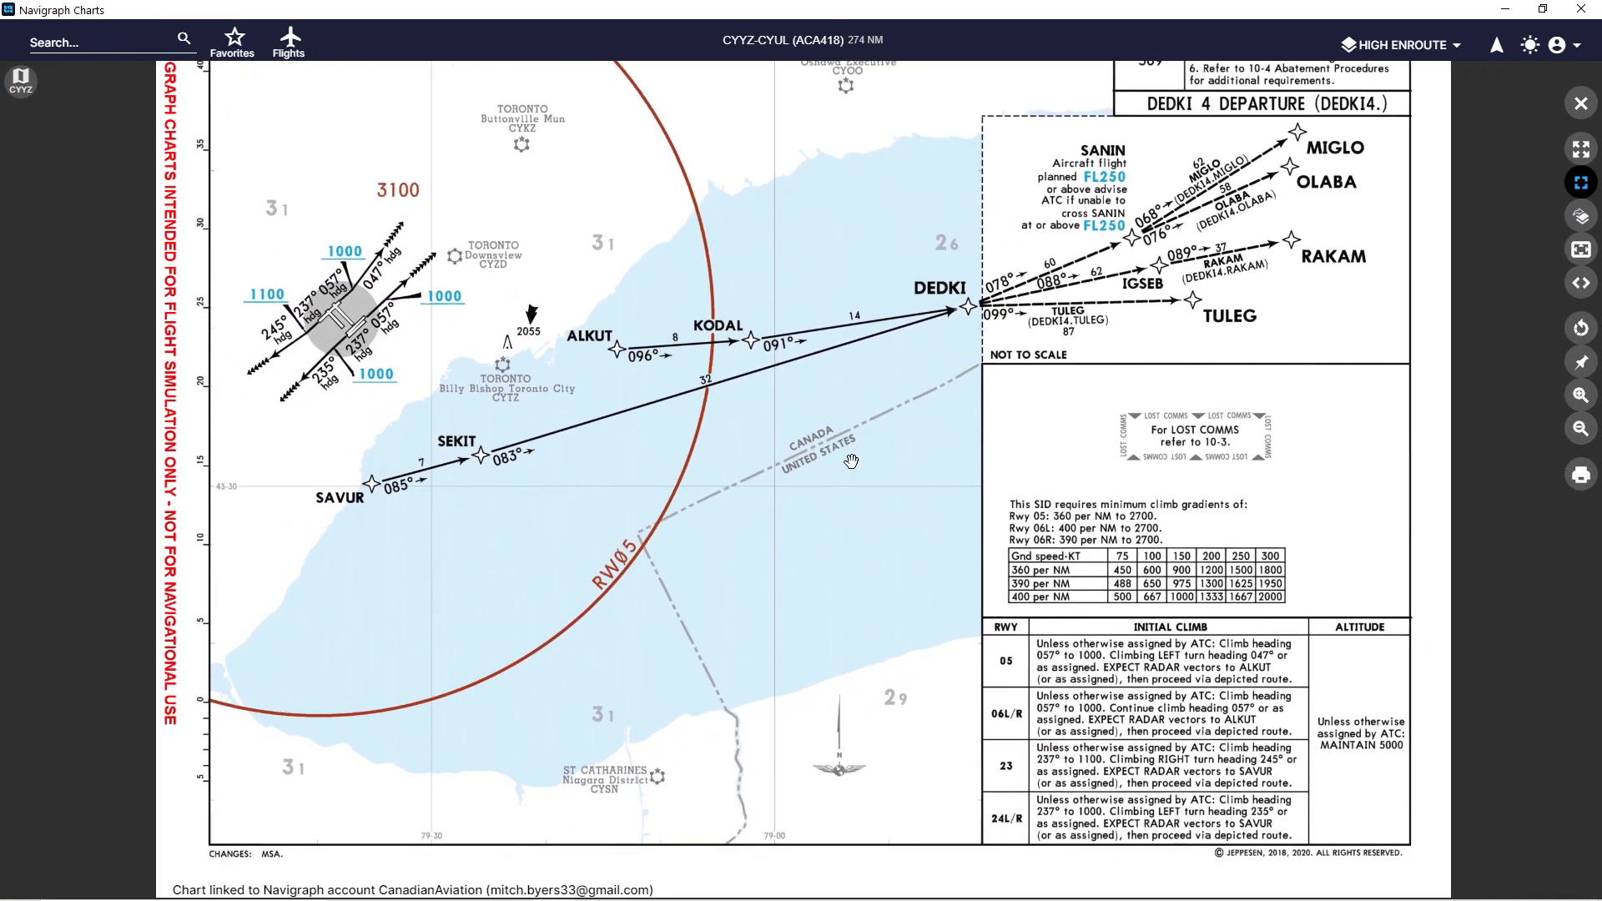
left_click(1580, 104)
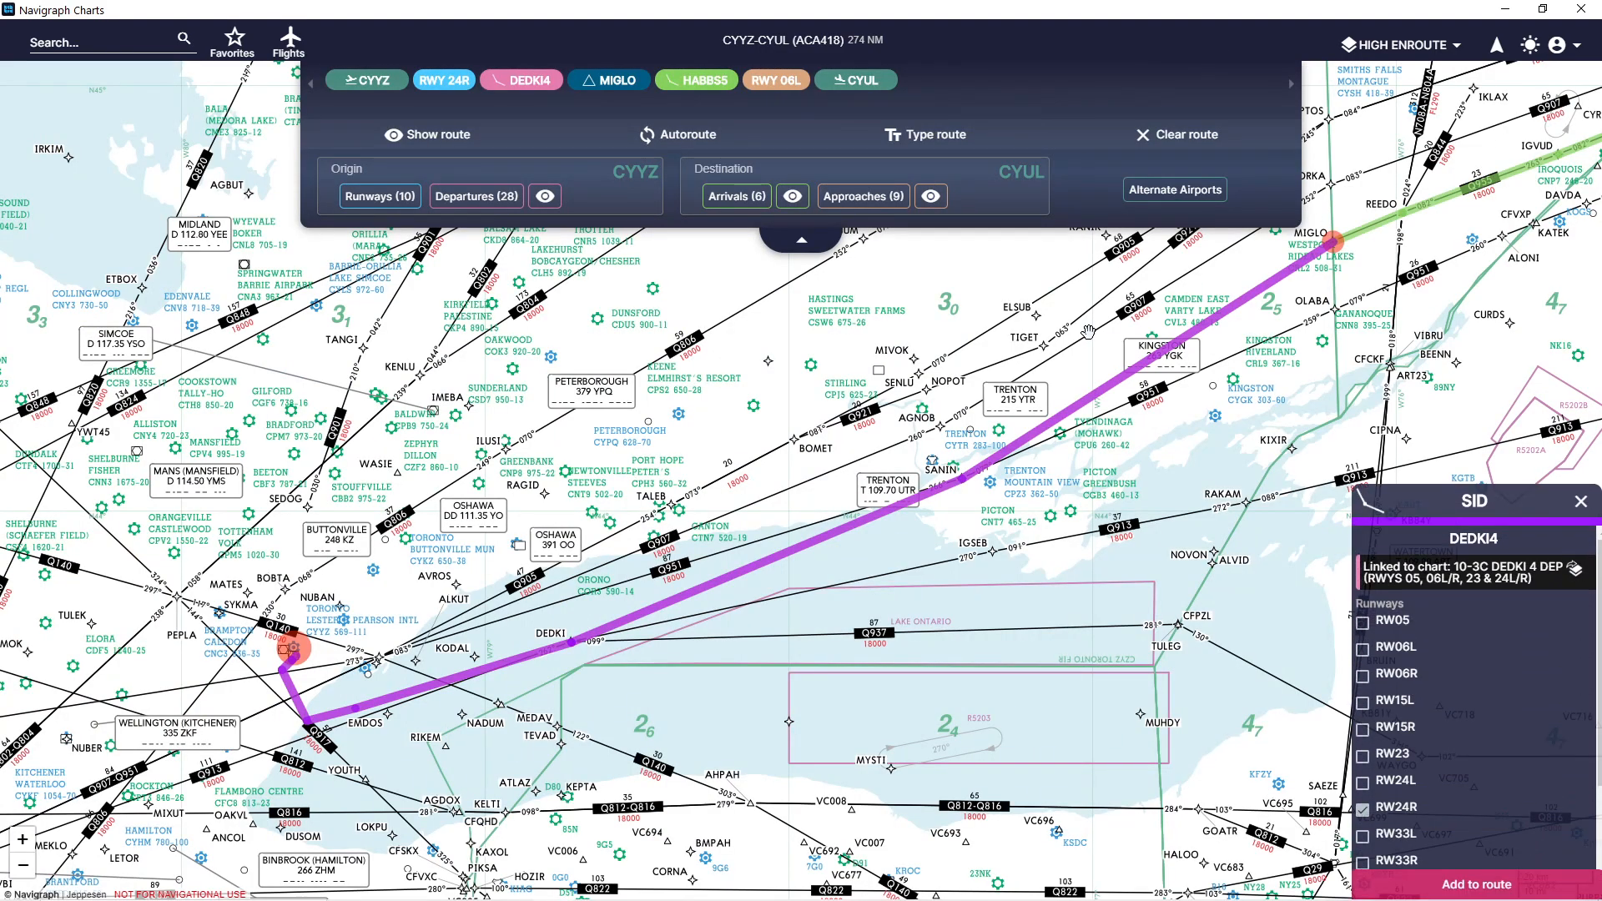
left_click(1580, 501)
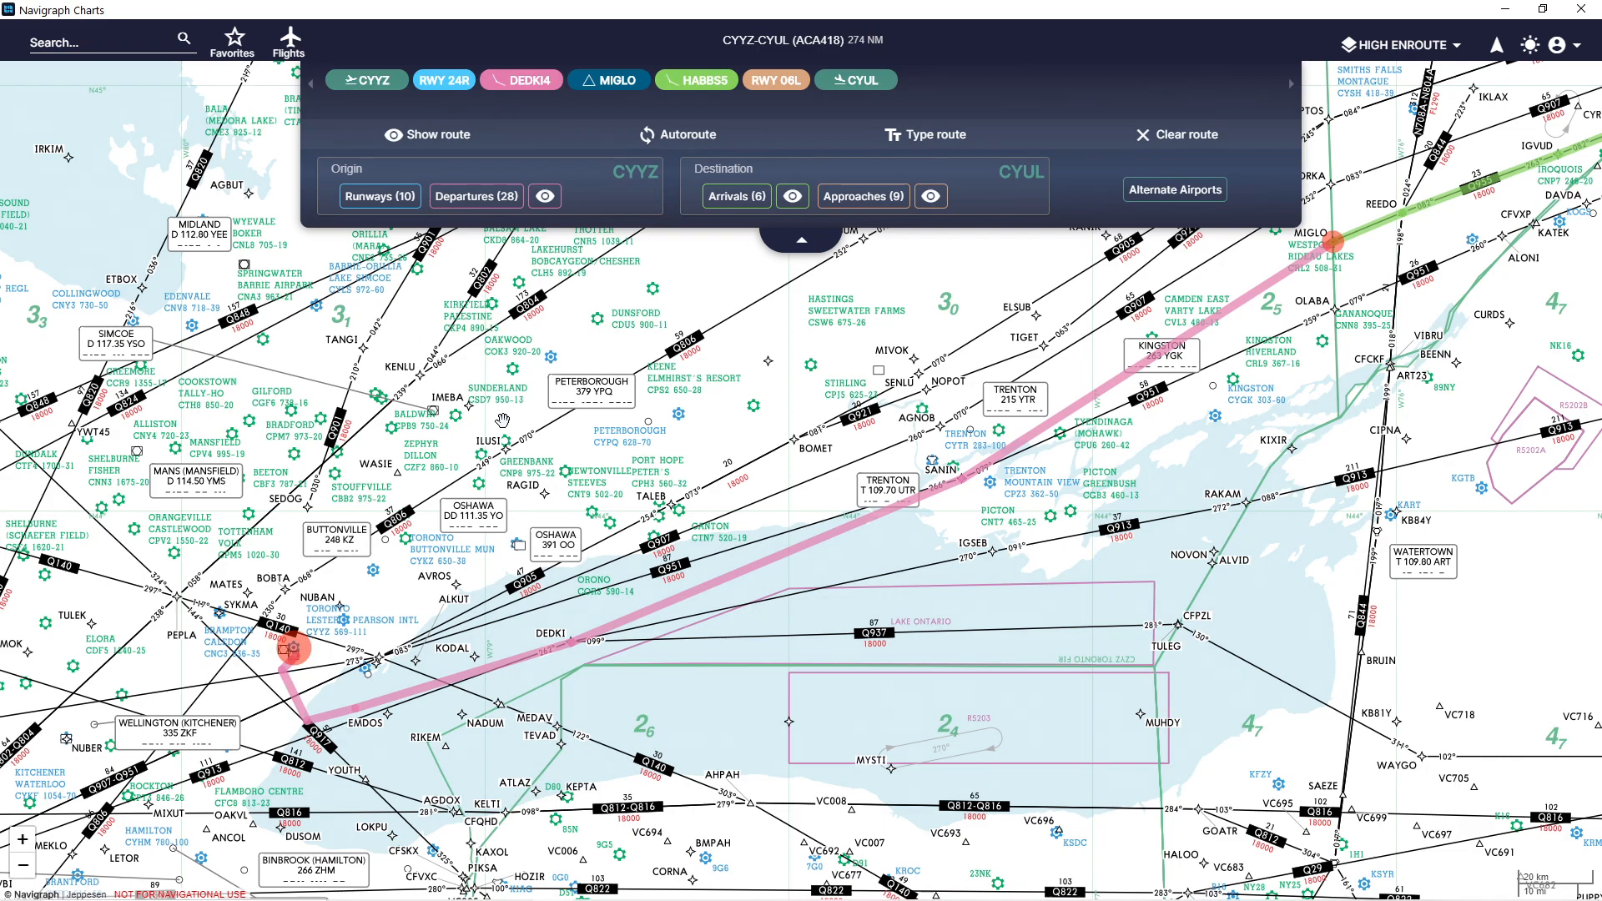
View the HABBS5 arrival on the enroute map with its STAR details, and close the details.
left_click(704, 84)
left_click(736, 433)
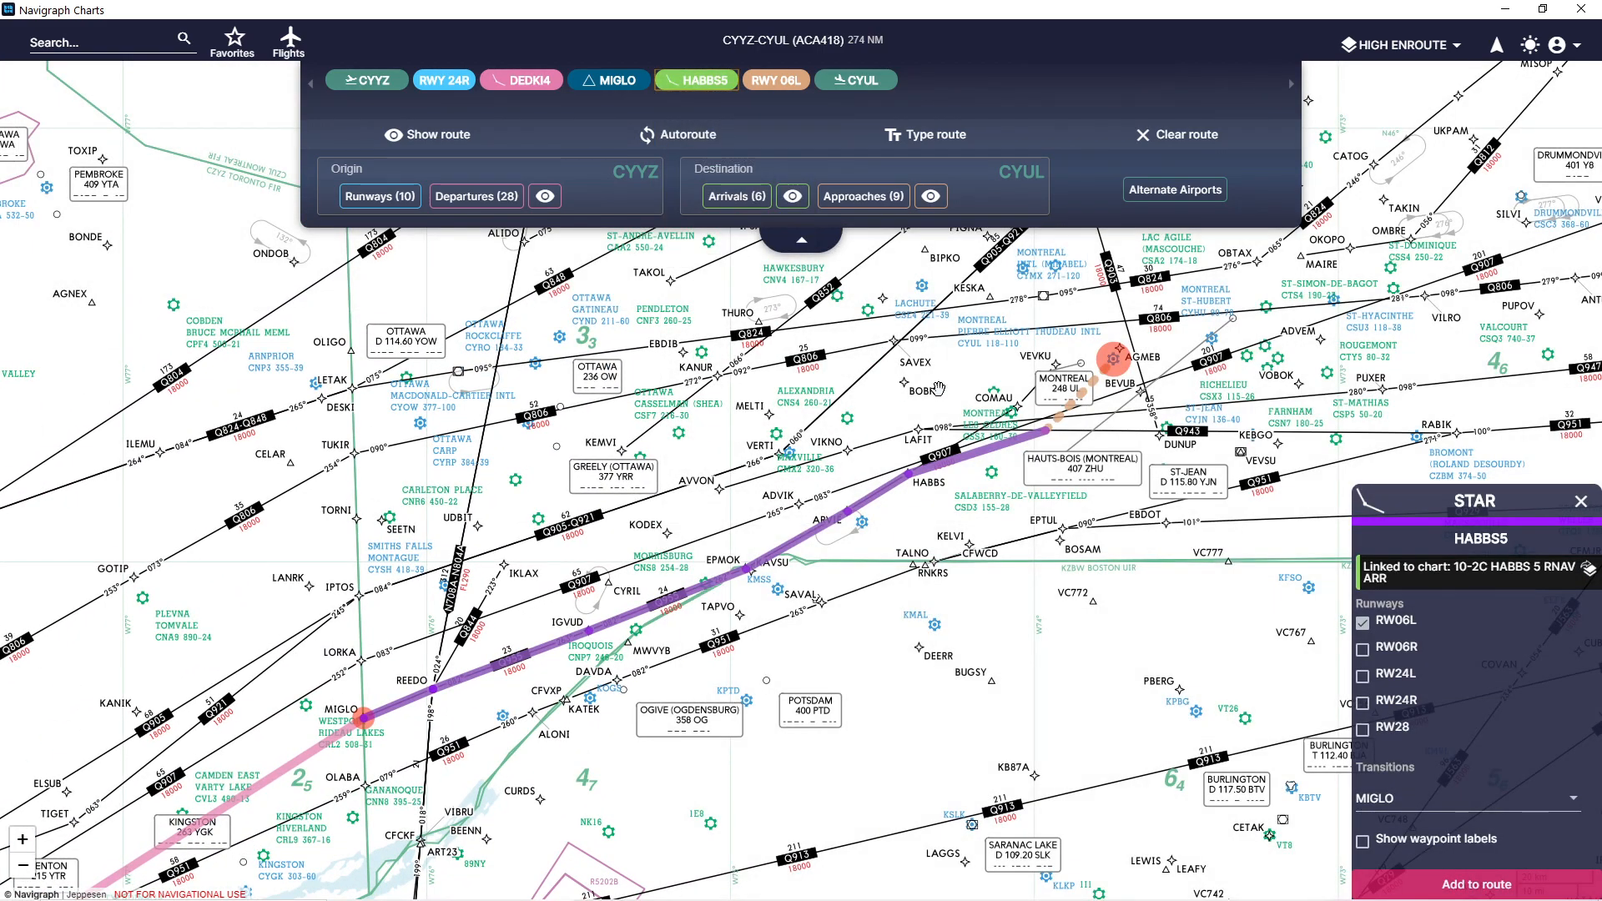
left_click(1580, 501)
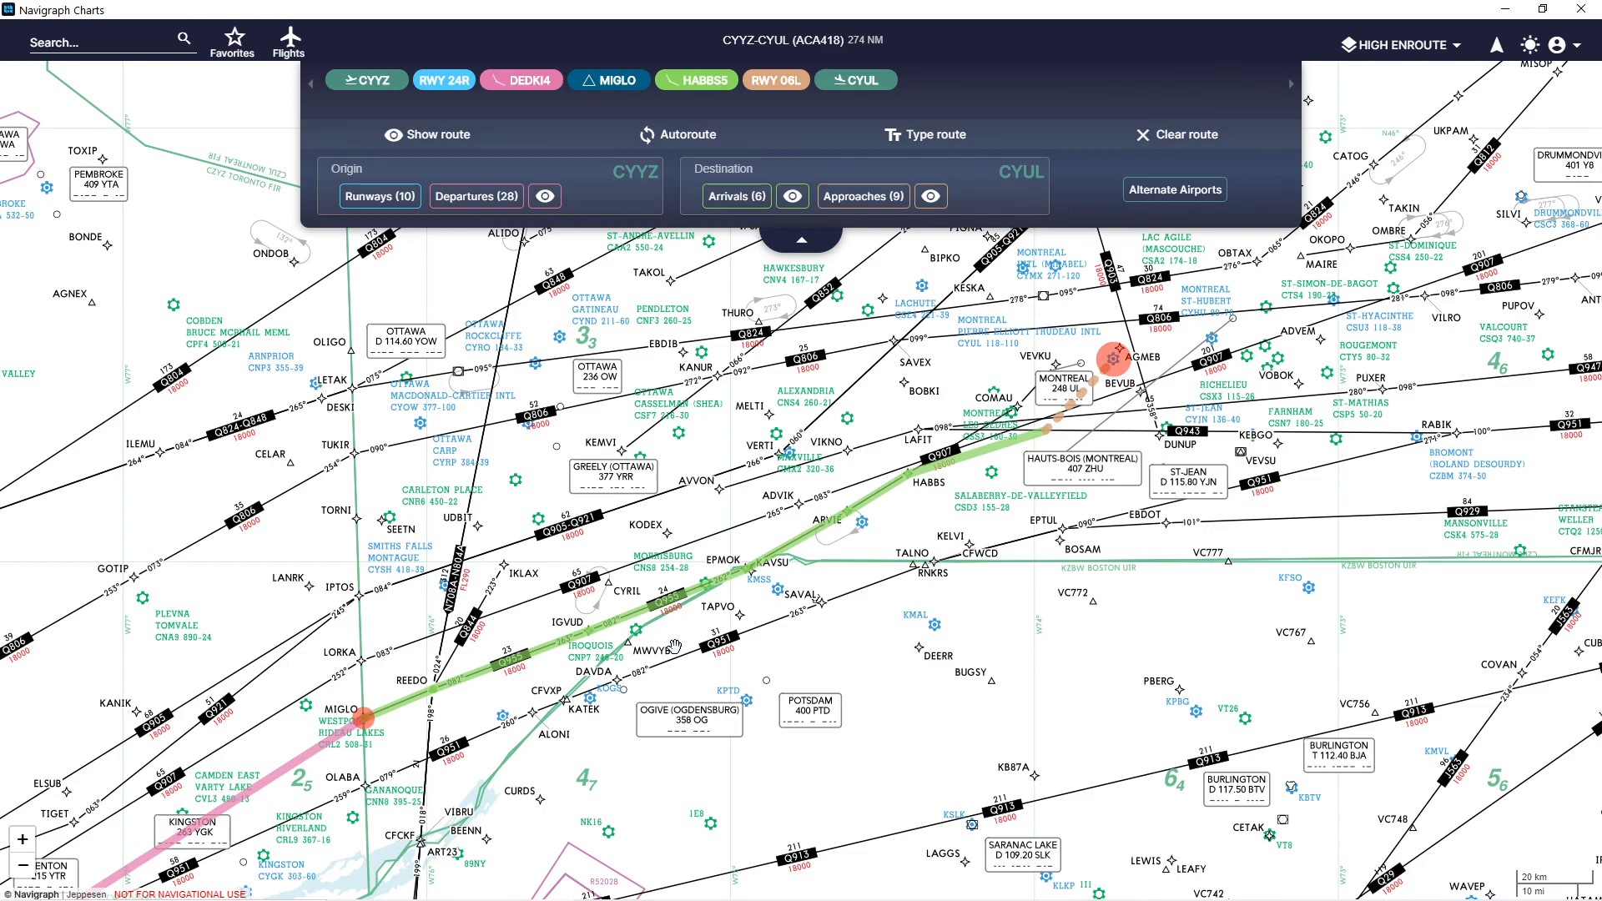
Open the charts list for CYYZ, view the 10-9B Apron Procs, Parking Gates taxi chart, and pin it to the pinboard.
left_click(350, 81)
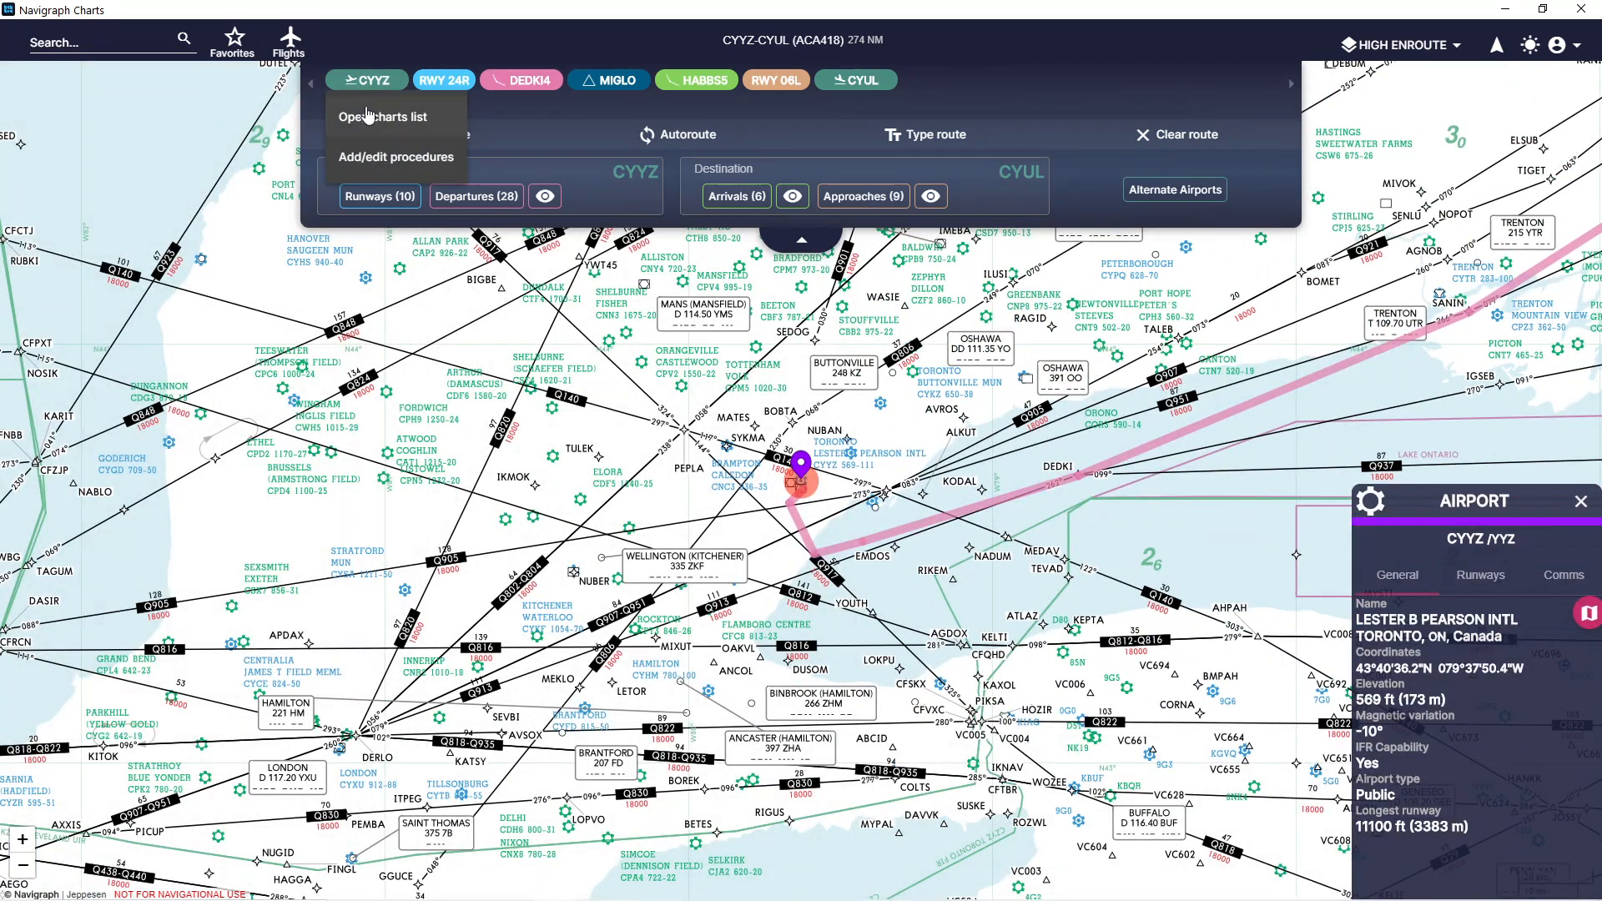
left_click(367, 116)
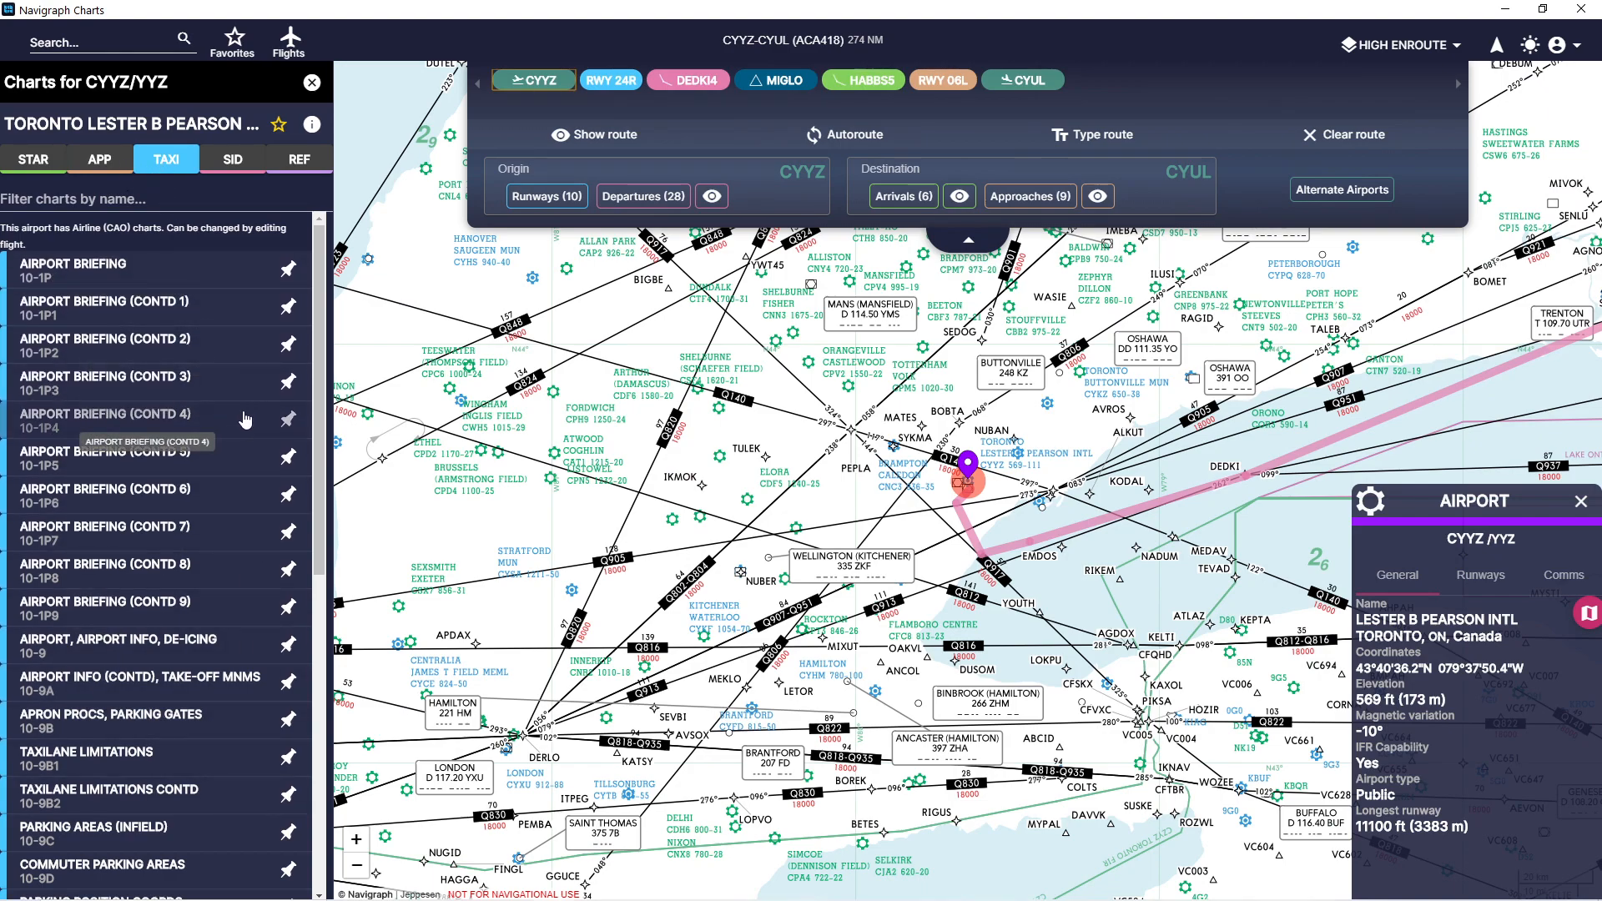
scroll(238, 419, "down", 2)
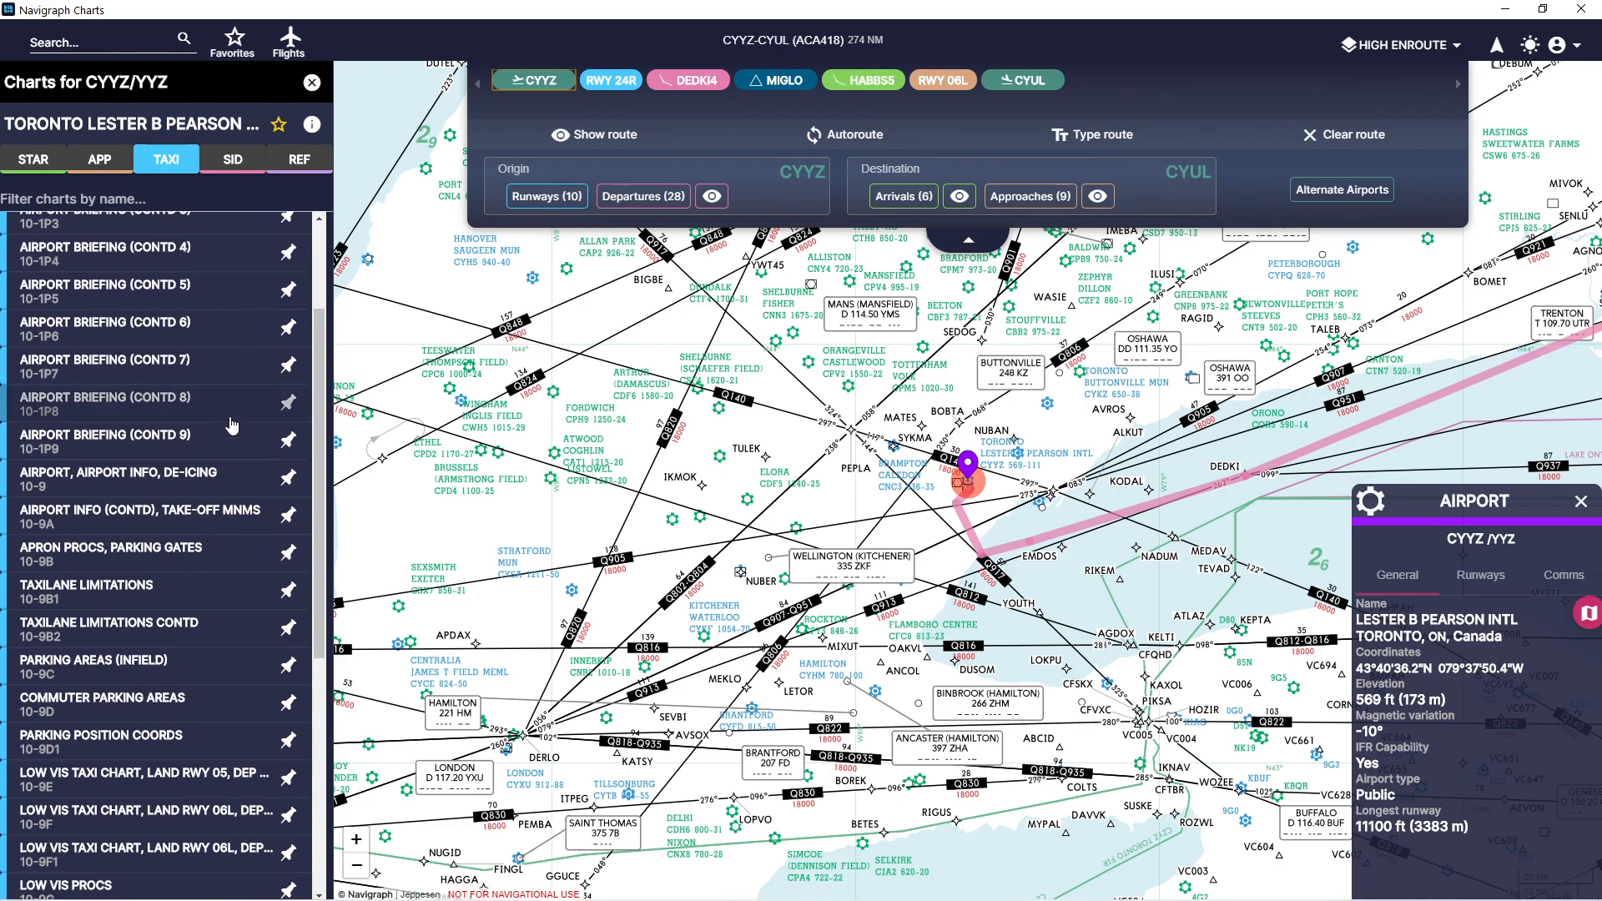
left_click(137, 554)
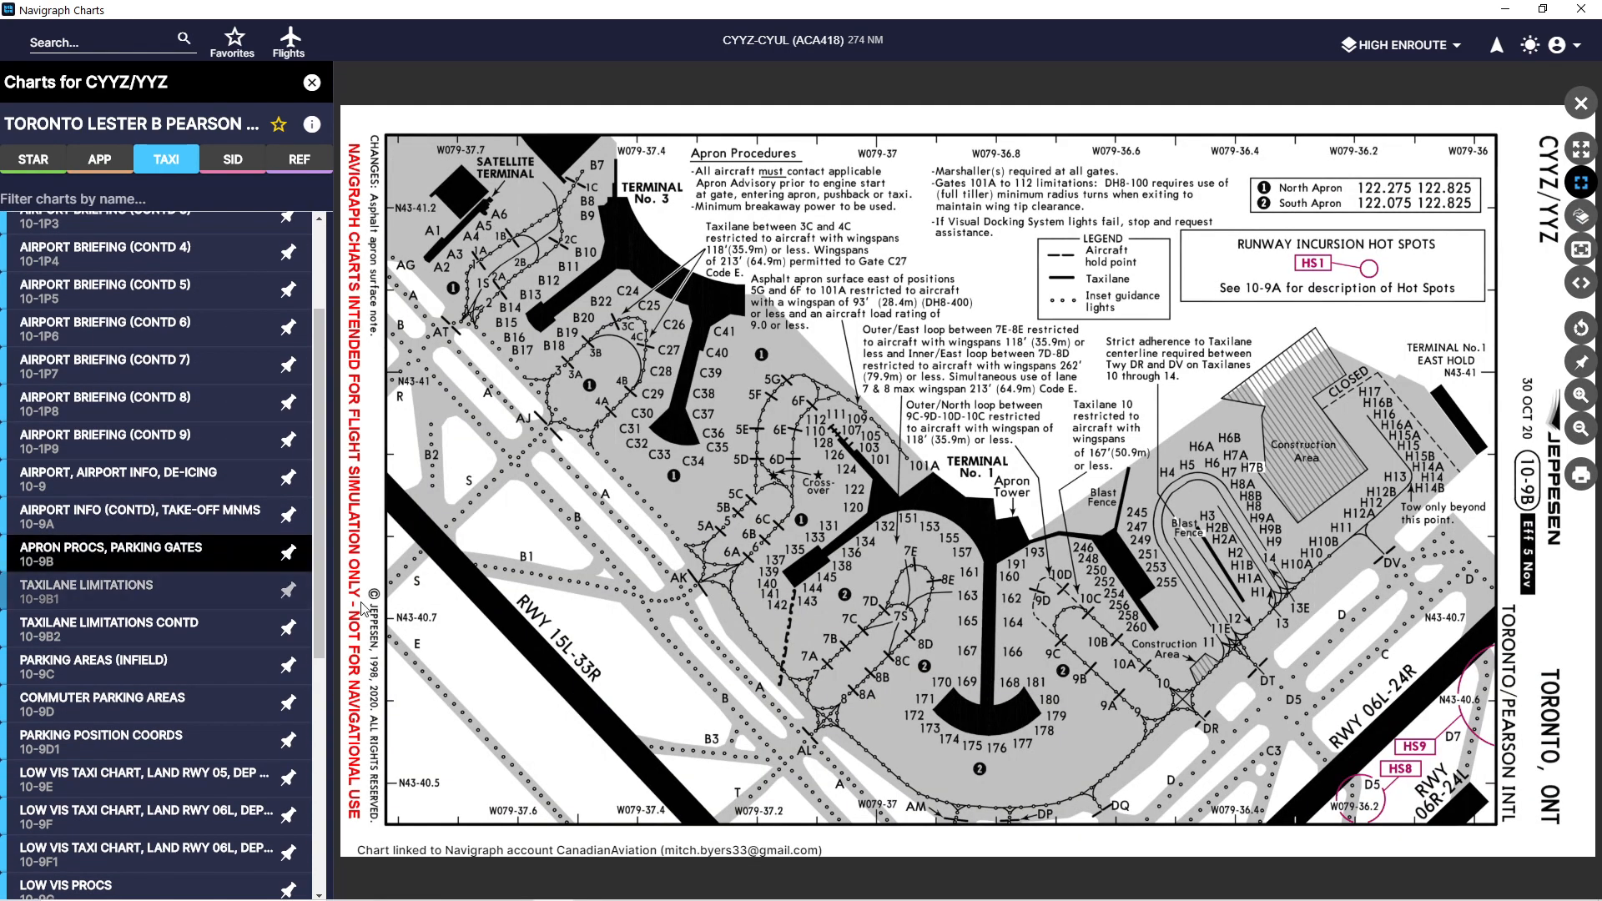
left_click(288, 554)
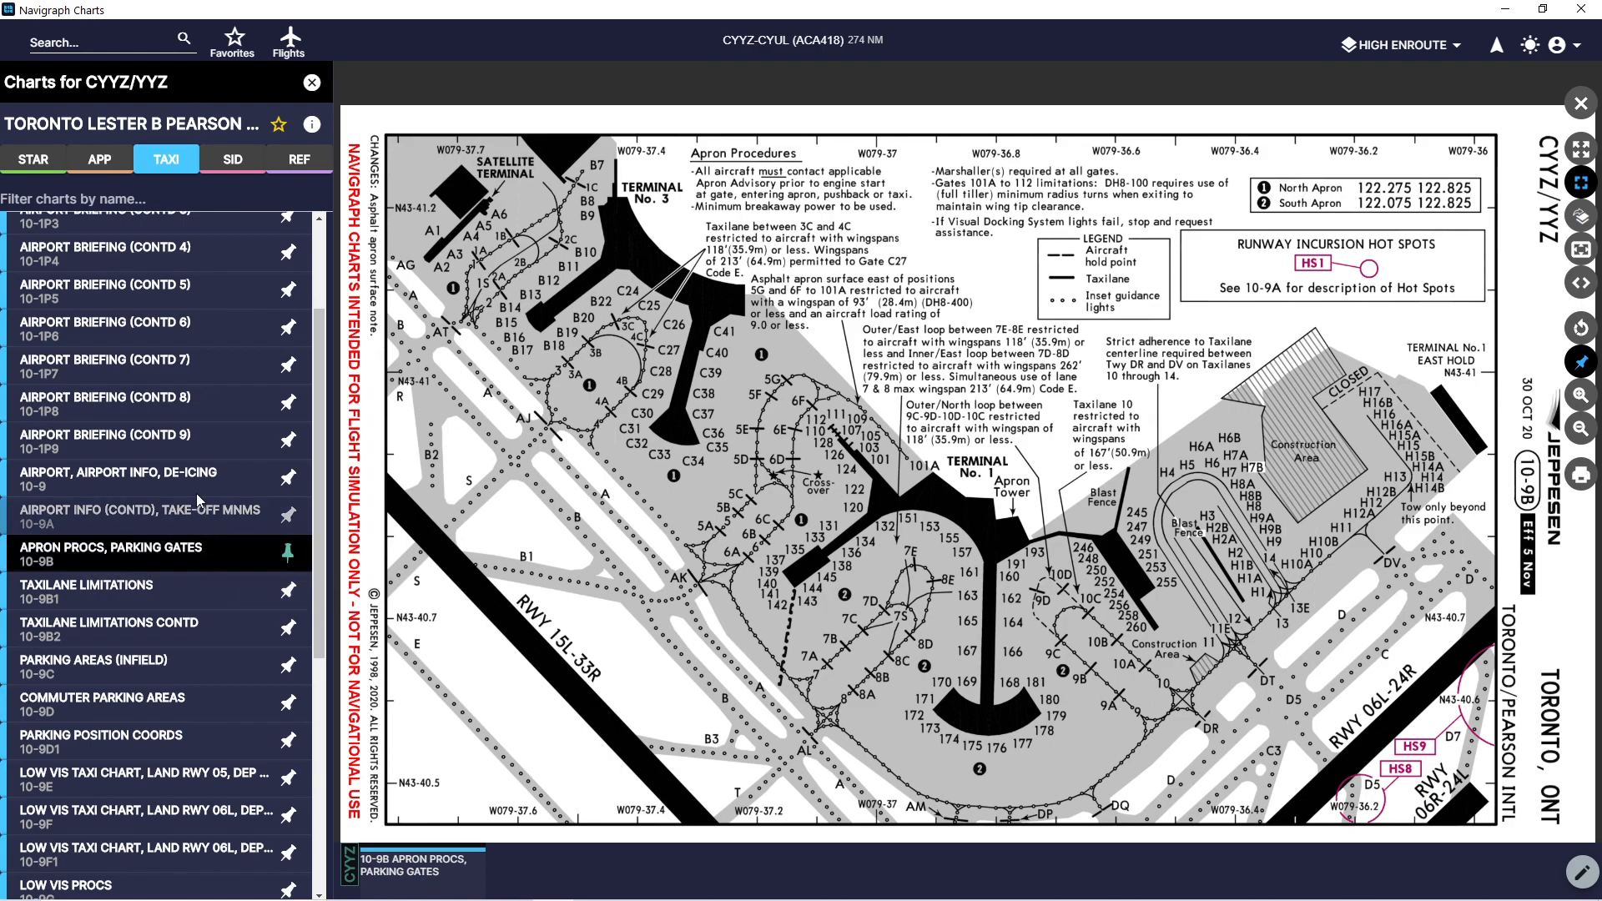
View the CYYZ 10-9 Airport, Airport Info, De-Icing chart and pin it to the pinboard.
scroll(182, 456, "down", 5)
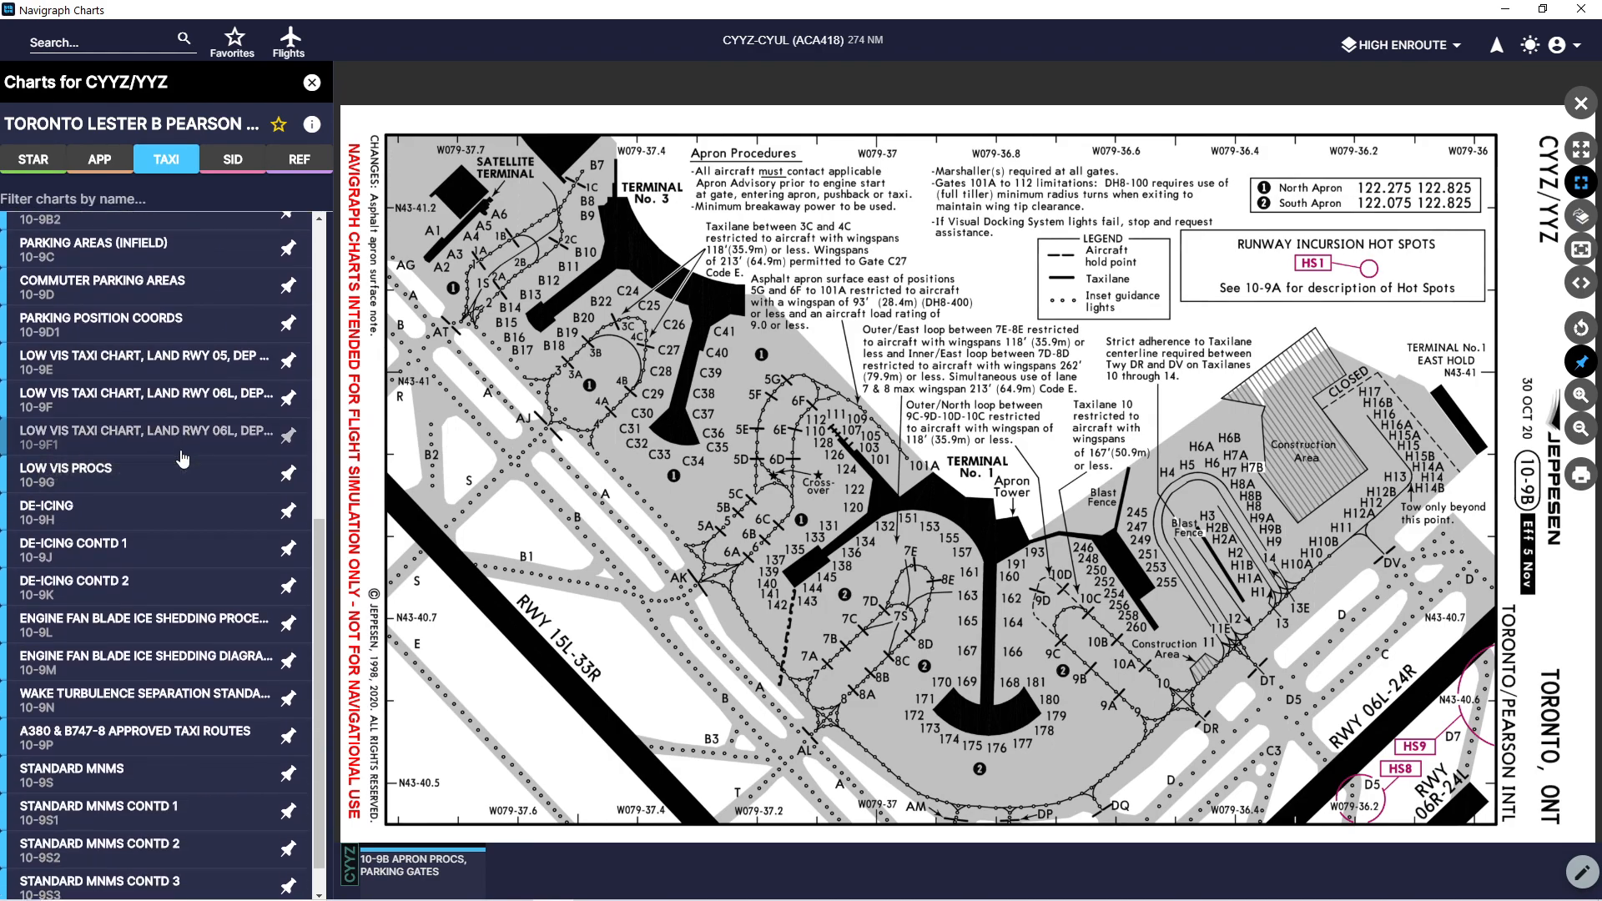
scroll(135, 407, "up", 4)
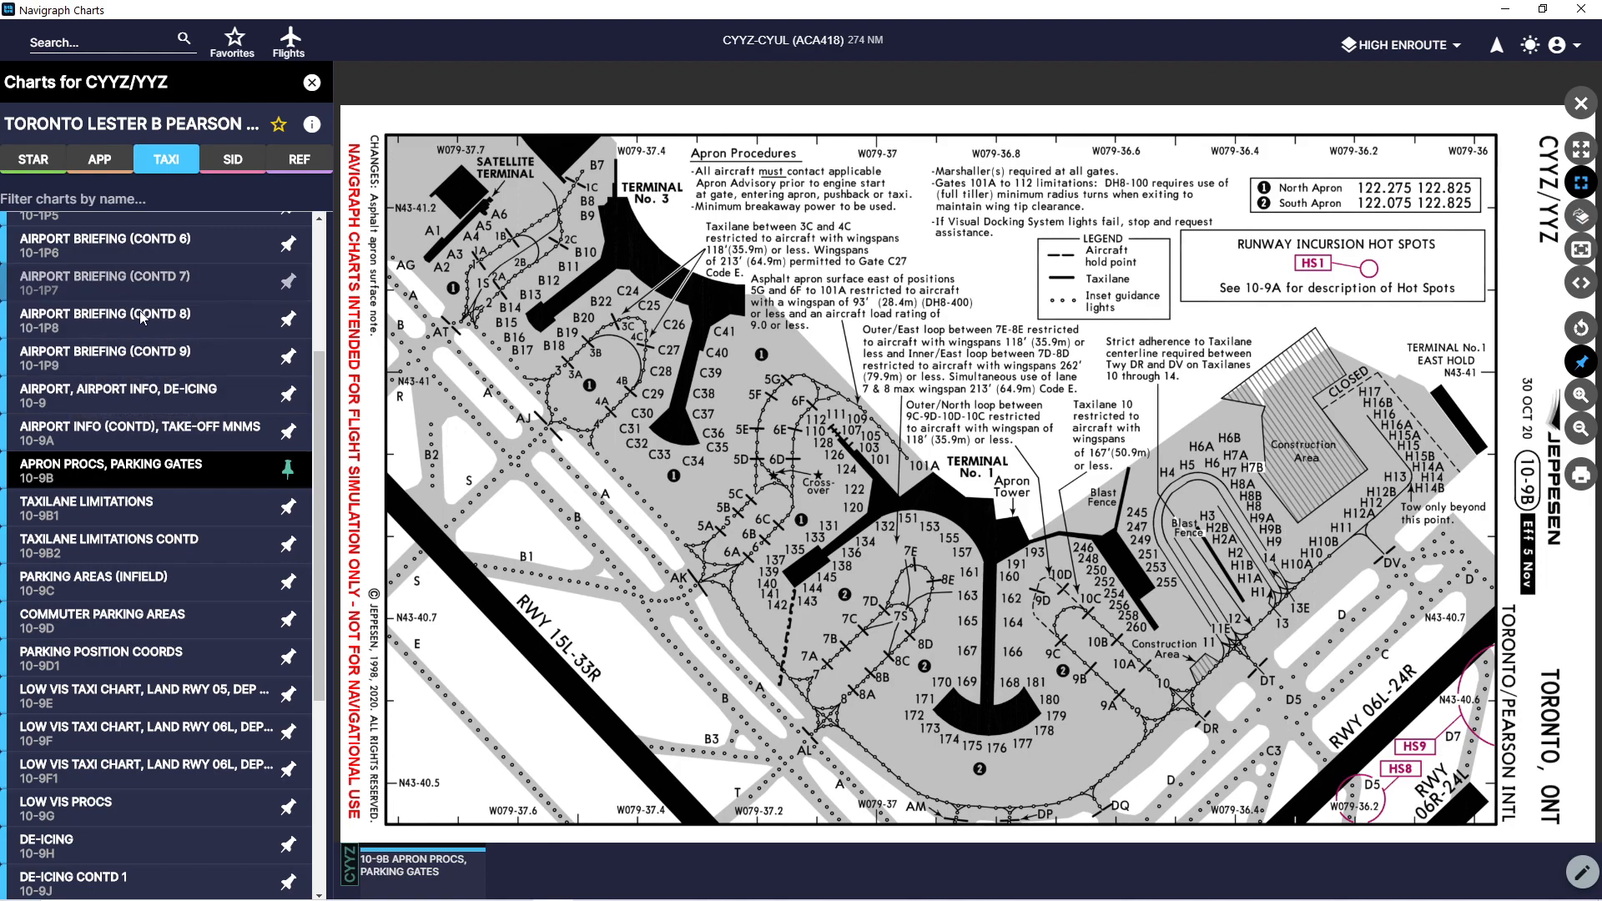
left_click(149, 398)
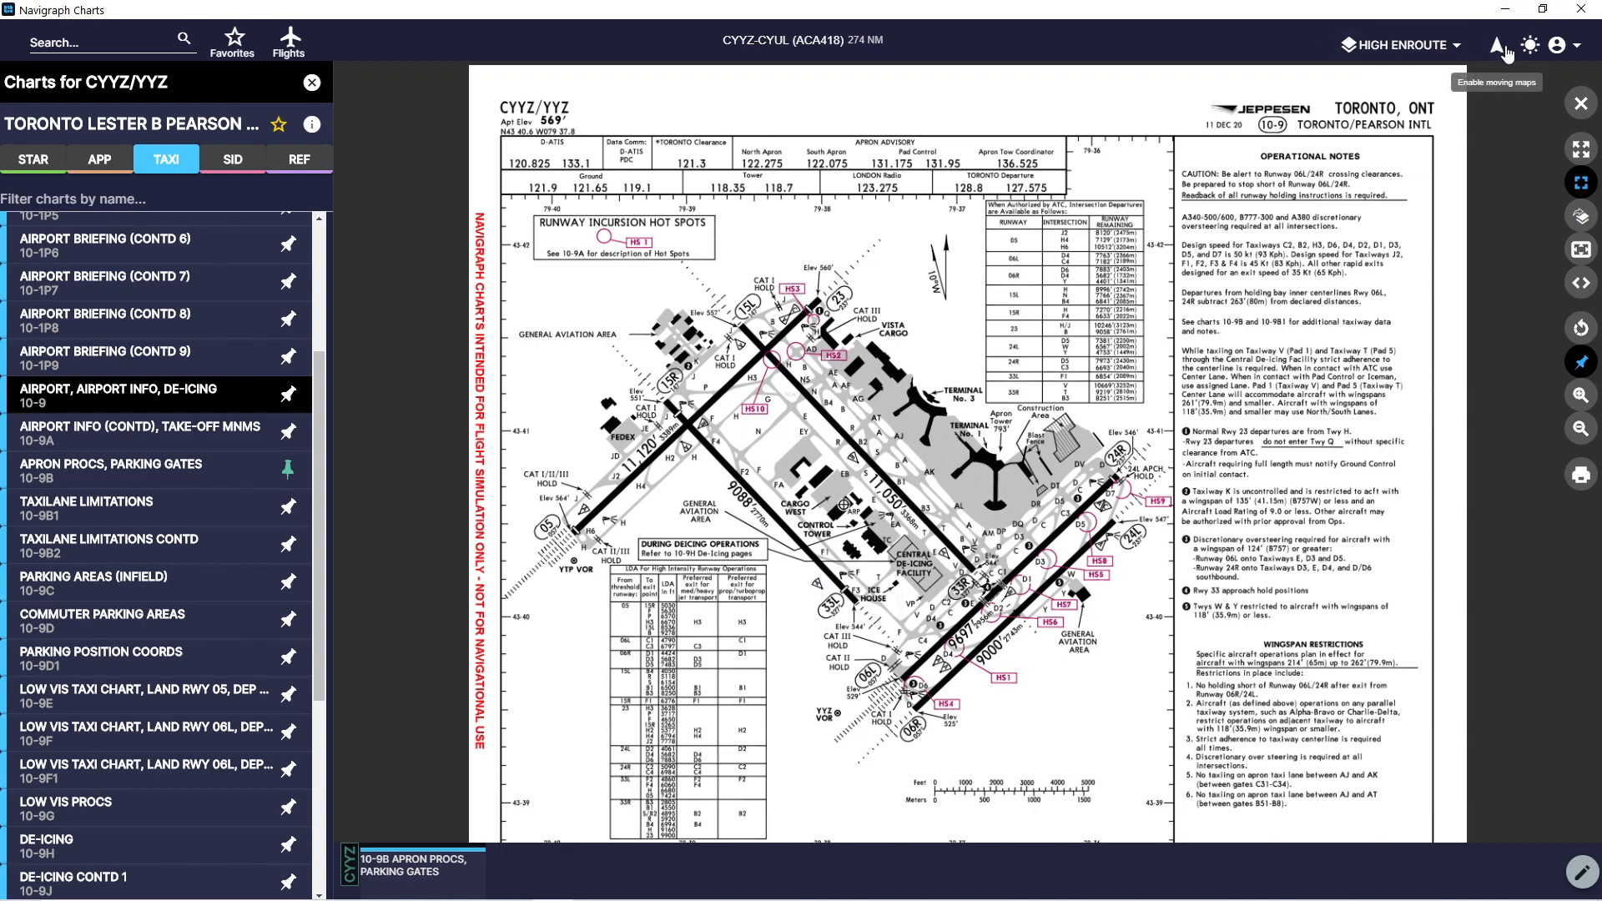
left_click(288, 395)
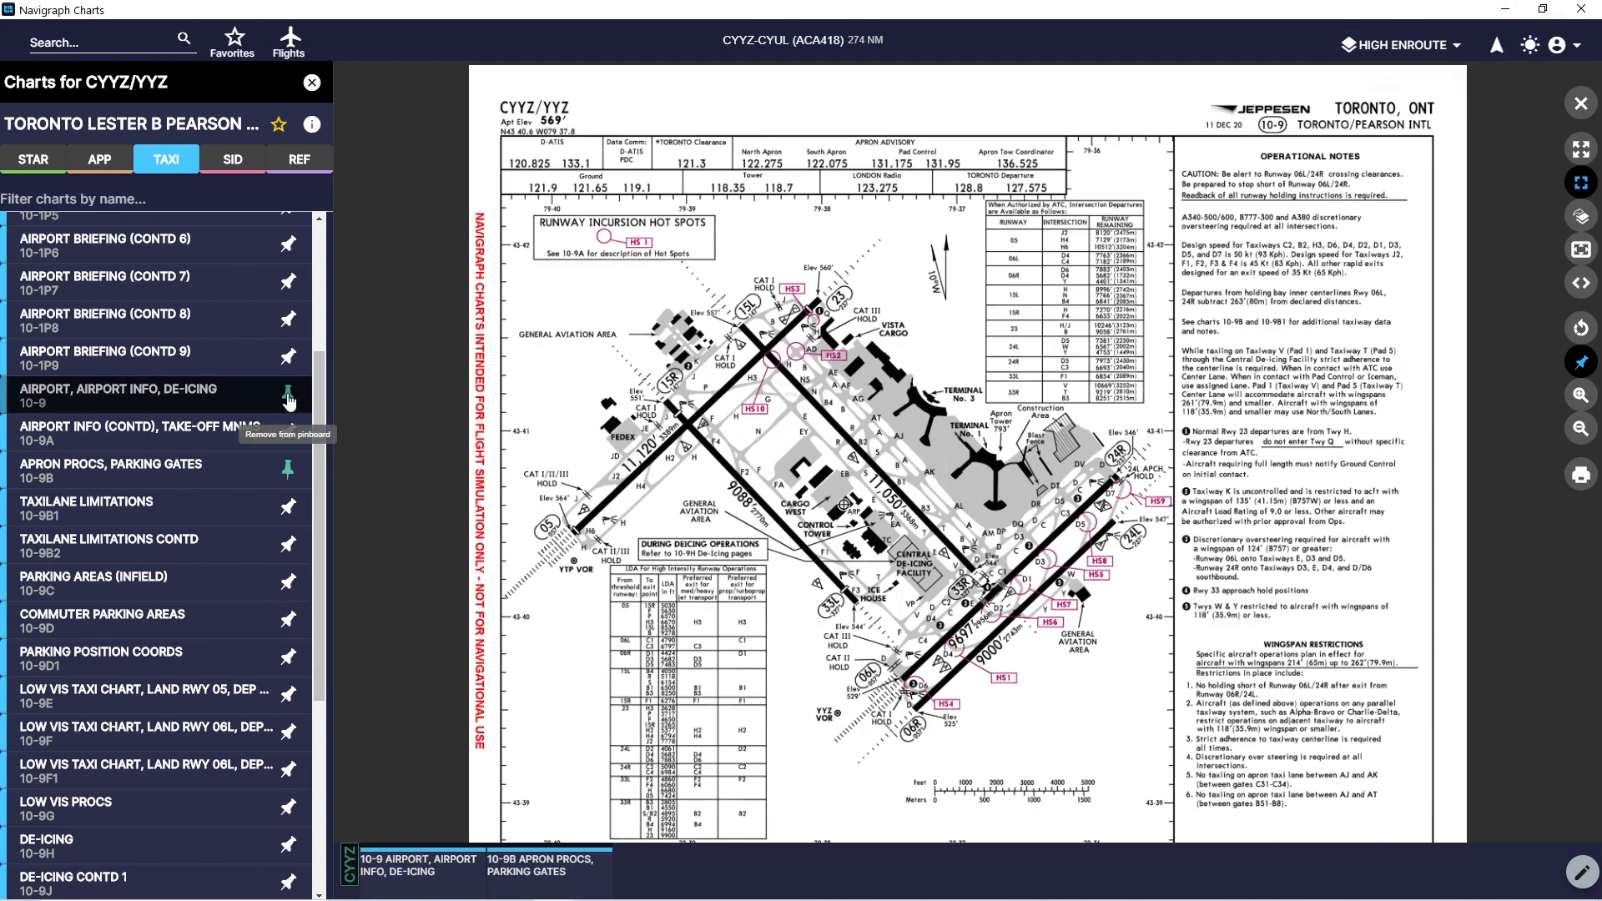
Filter the CYYZ SID charts by DEDKI and pin the 10-3C DEDKI 4 DEP chart for runways 05, 06L/R, 23 and 24L/R.
scroll(200, 442, "down", 4)
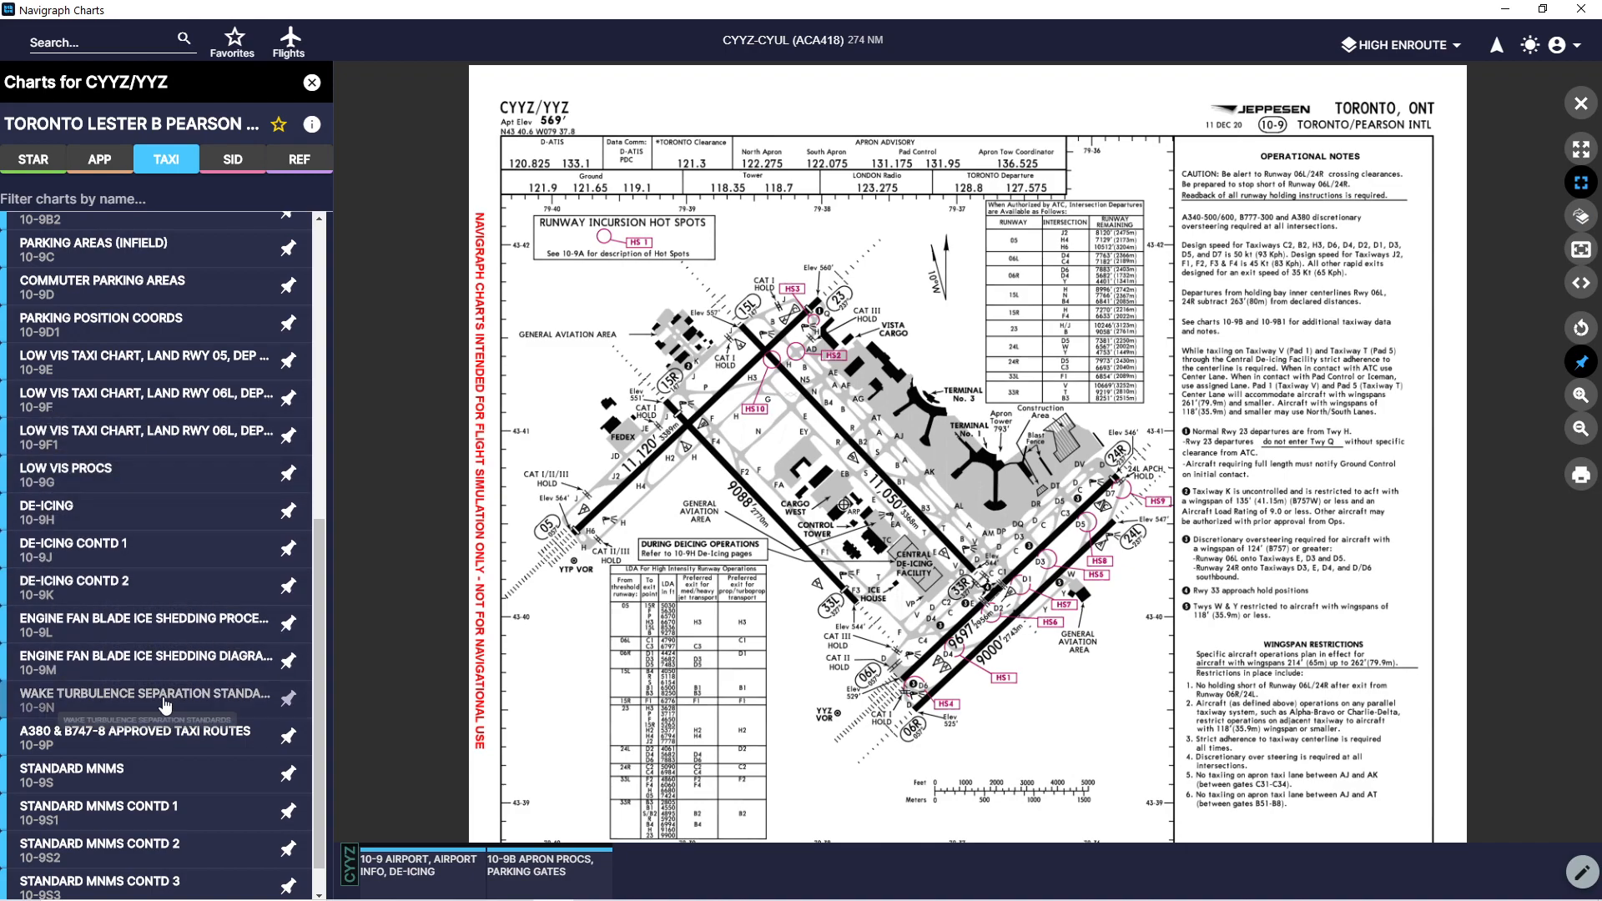
scroll(167, 667, "down", 1)
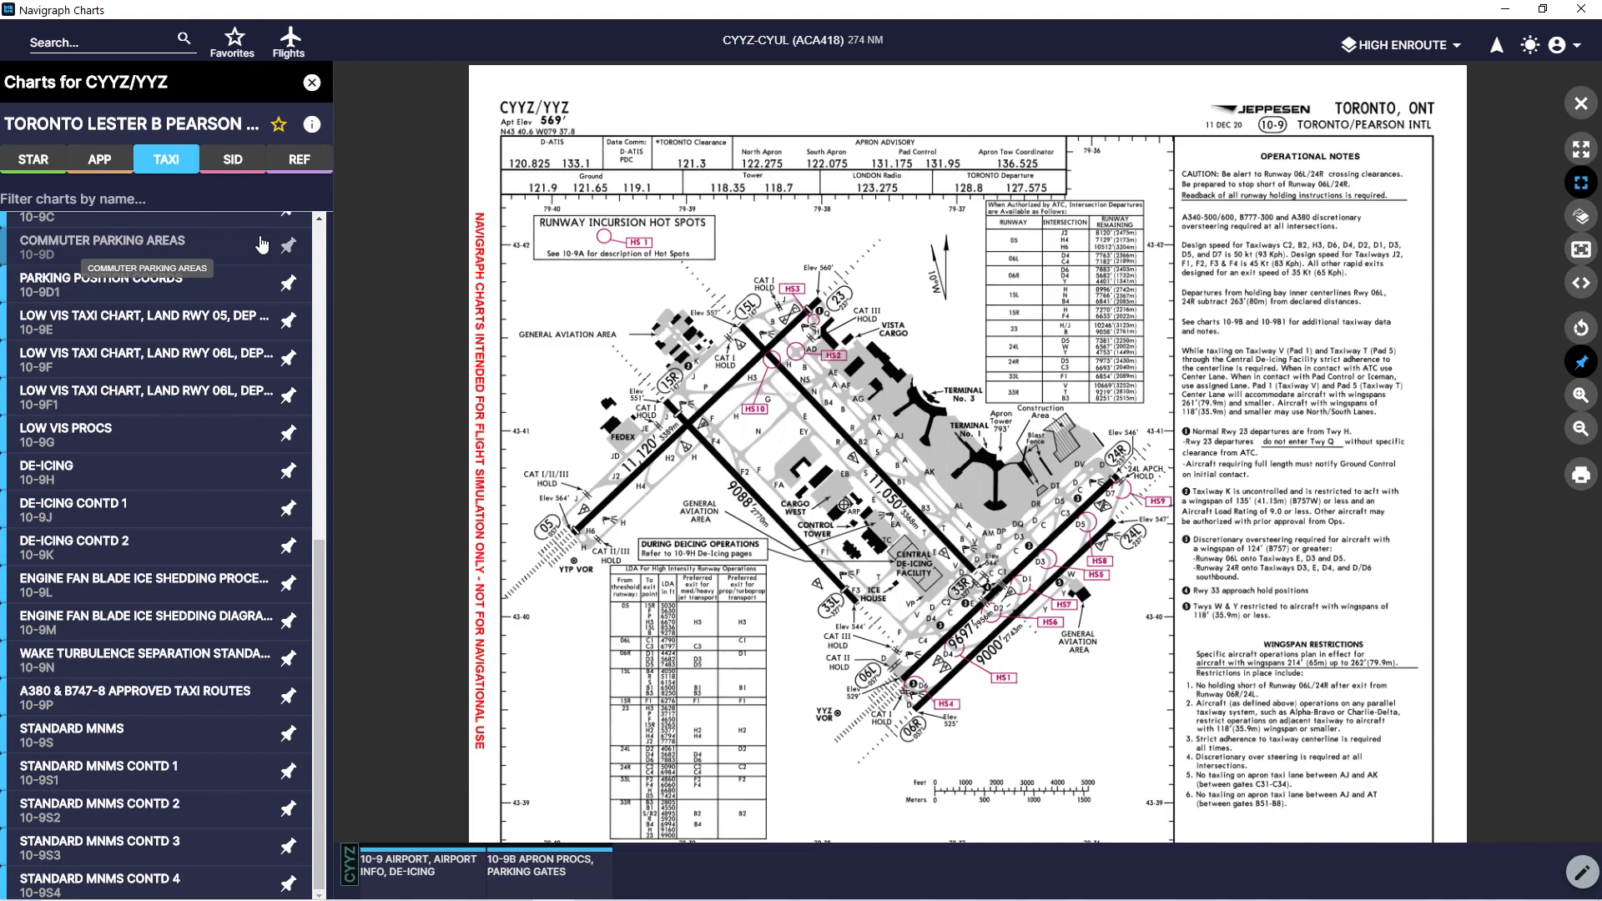
left_click(232, 160)
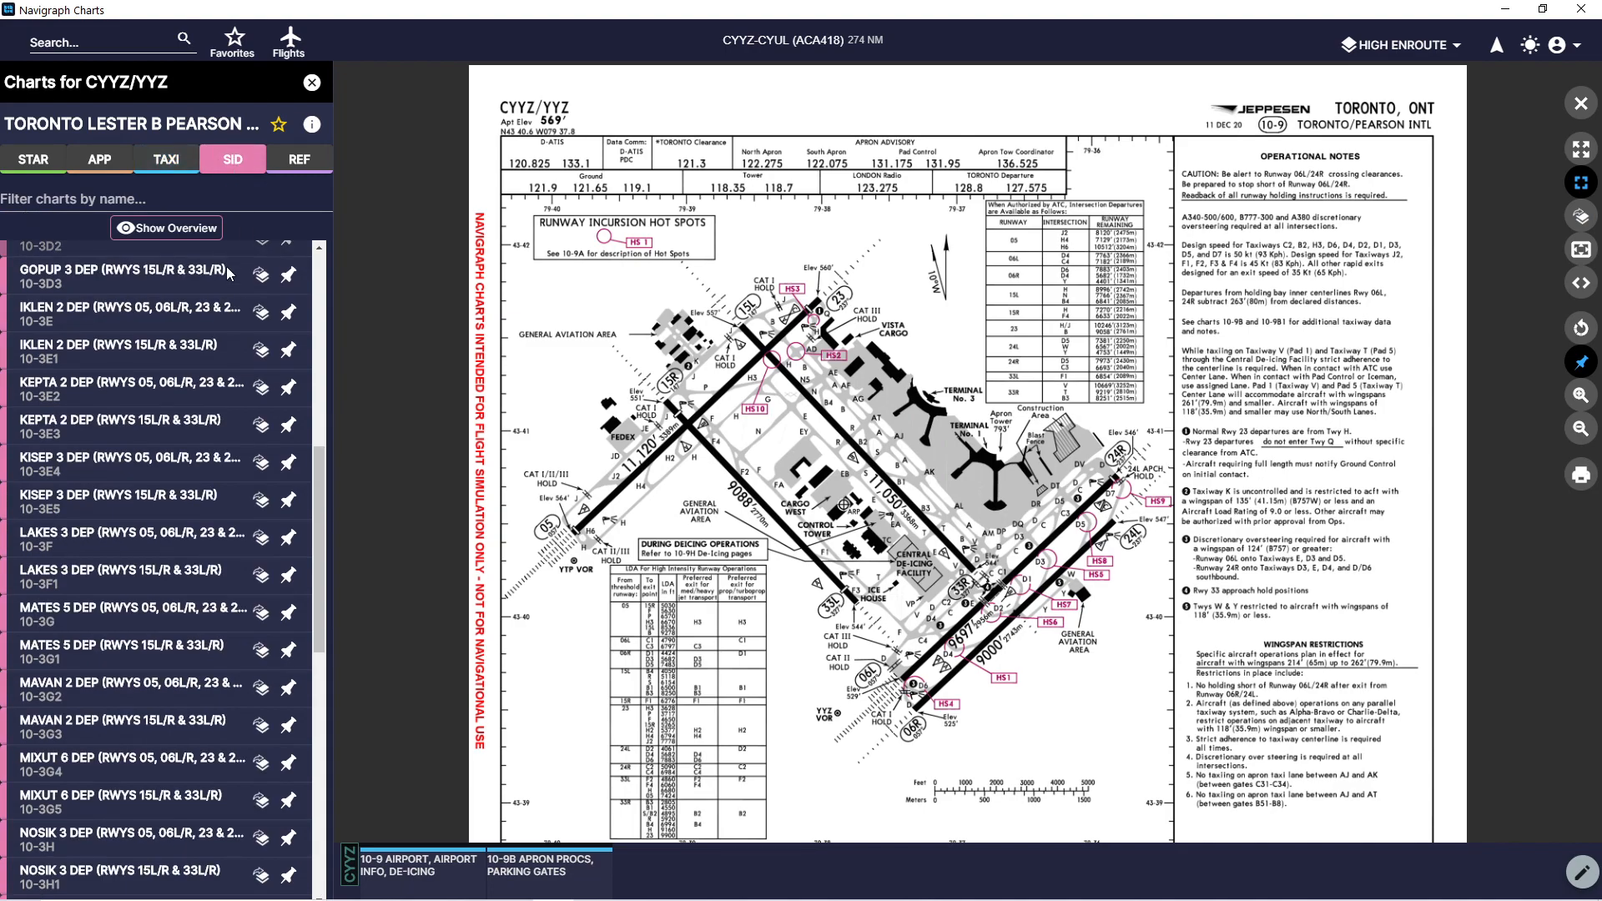
scroll(134, 384, "up", 10)
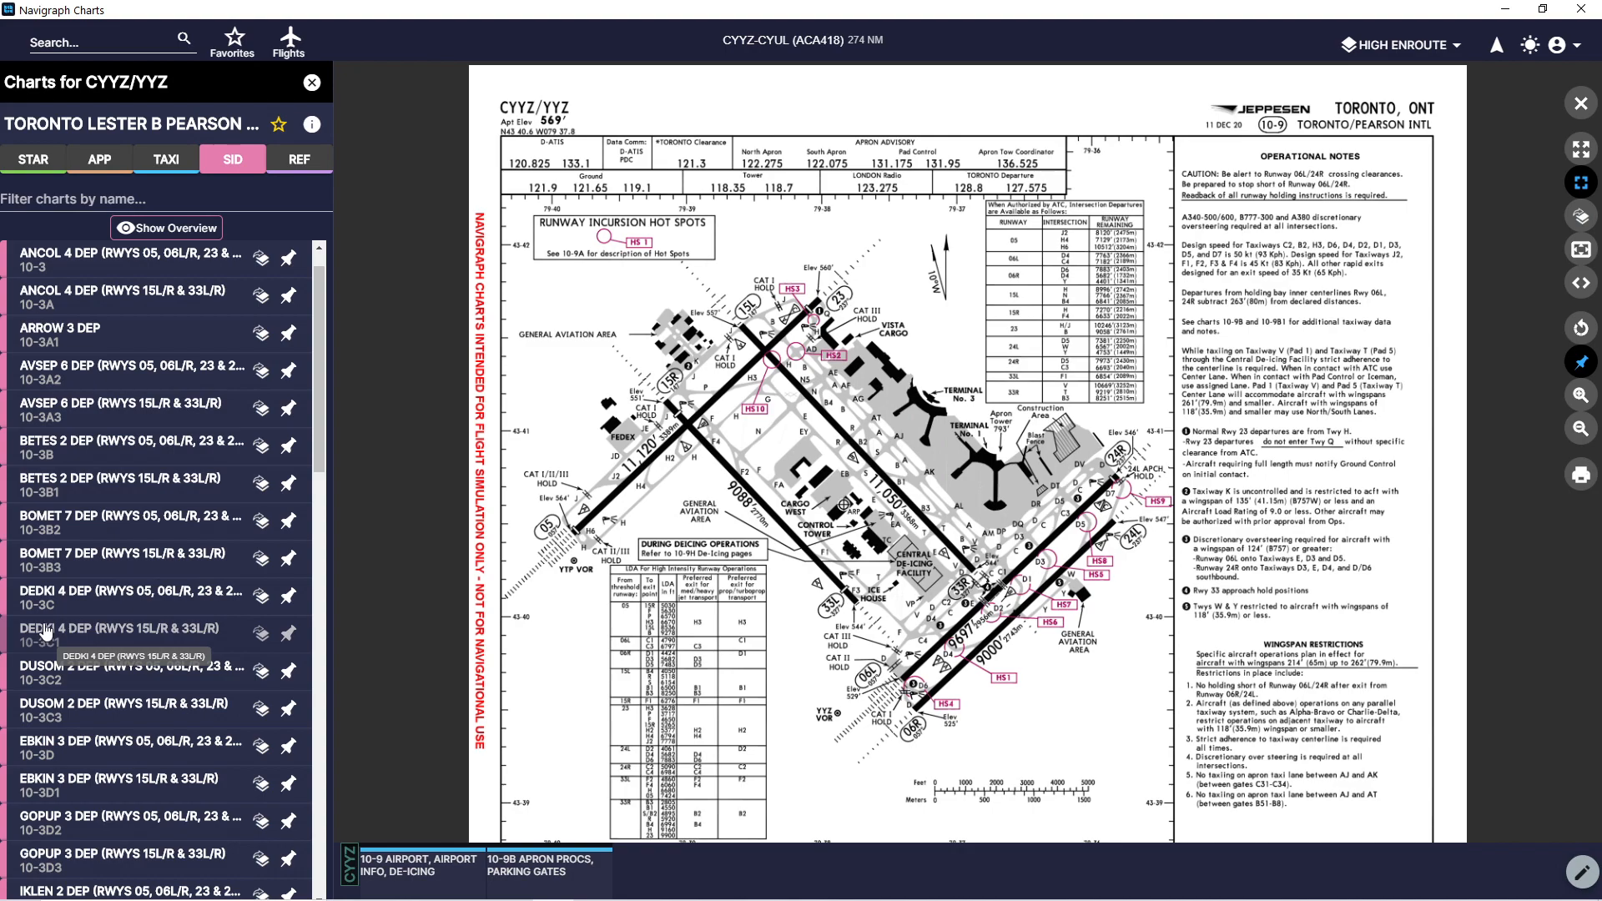
left_click(67, 200)
type("DE")
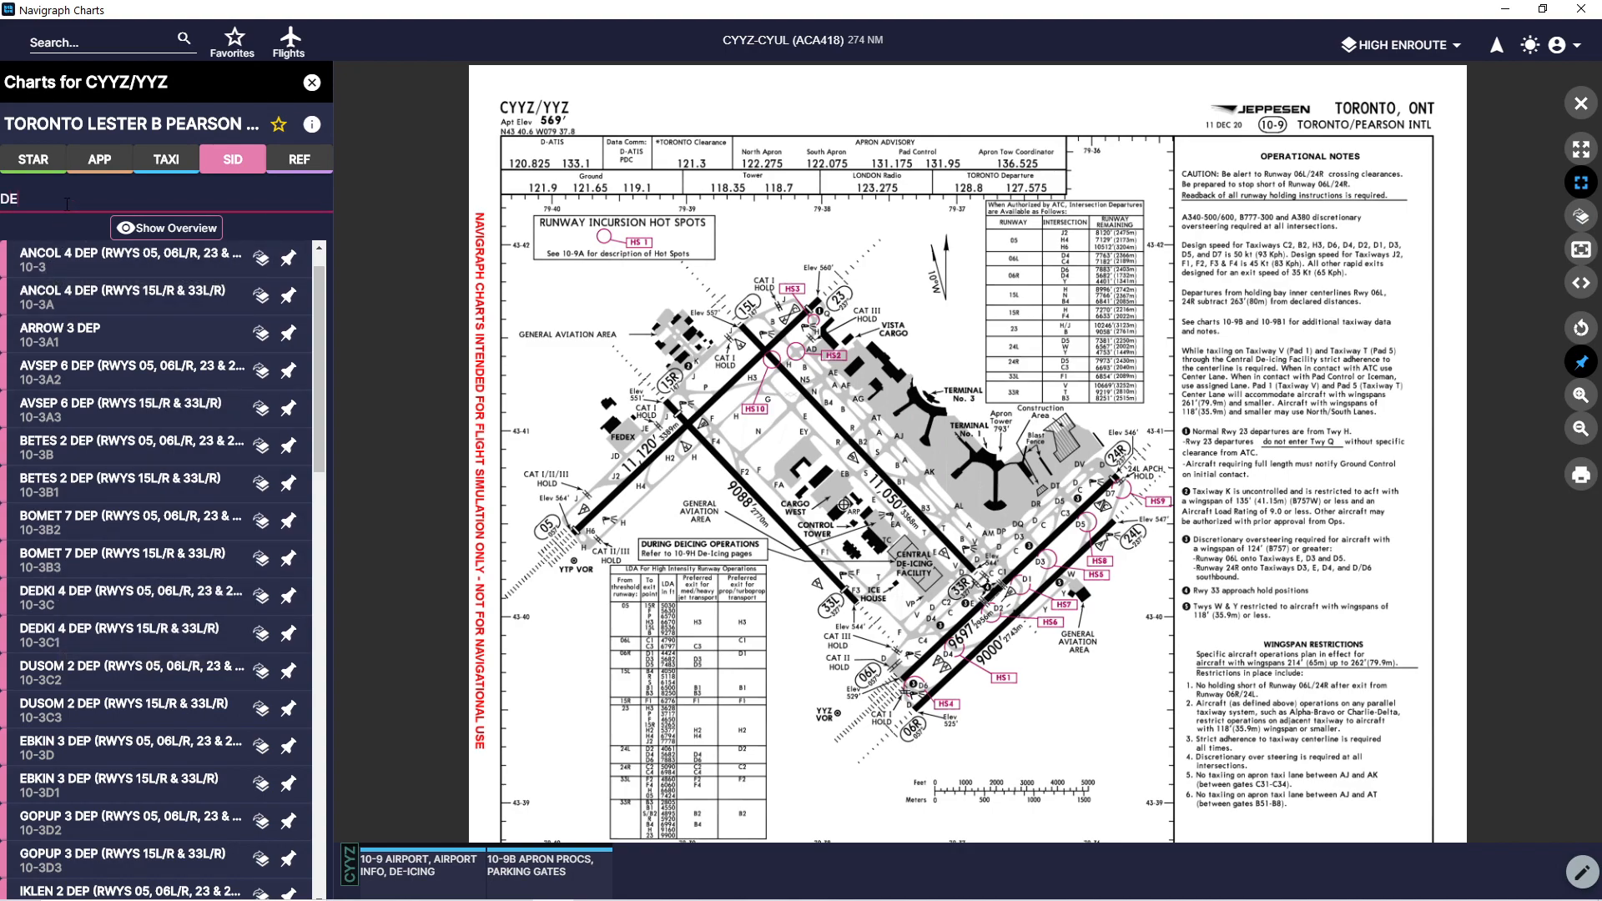
type("DKI3")
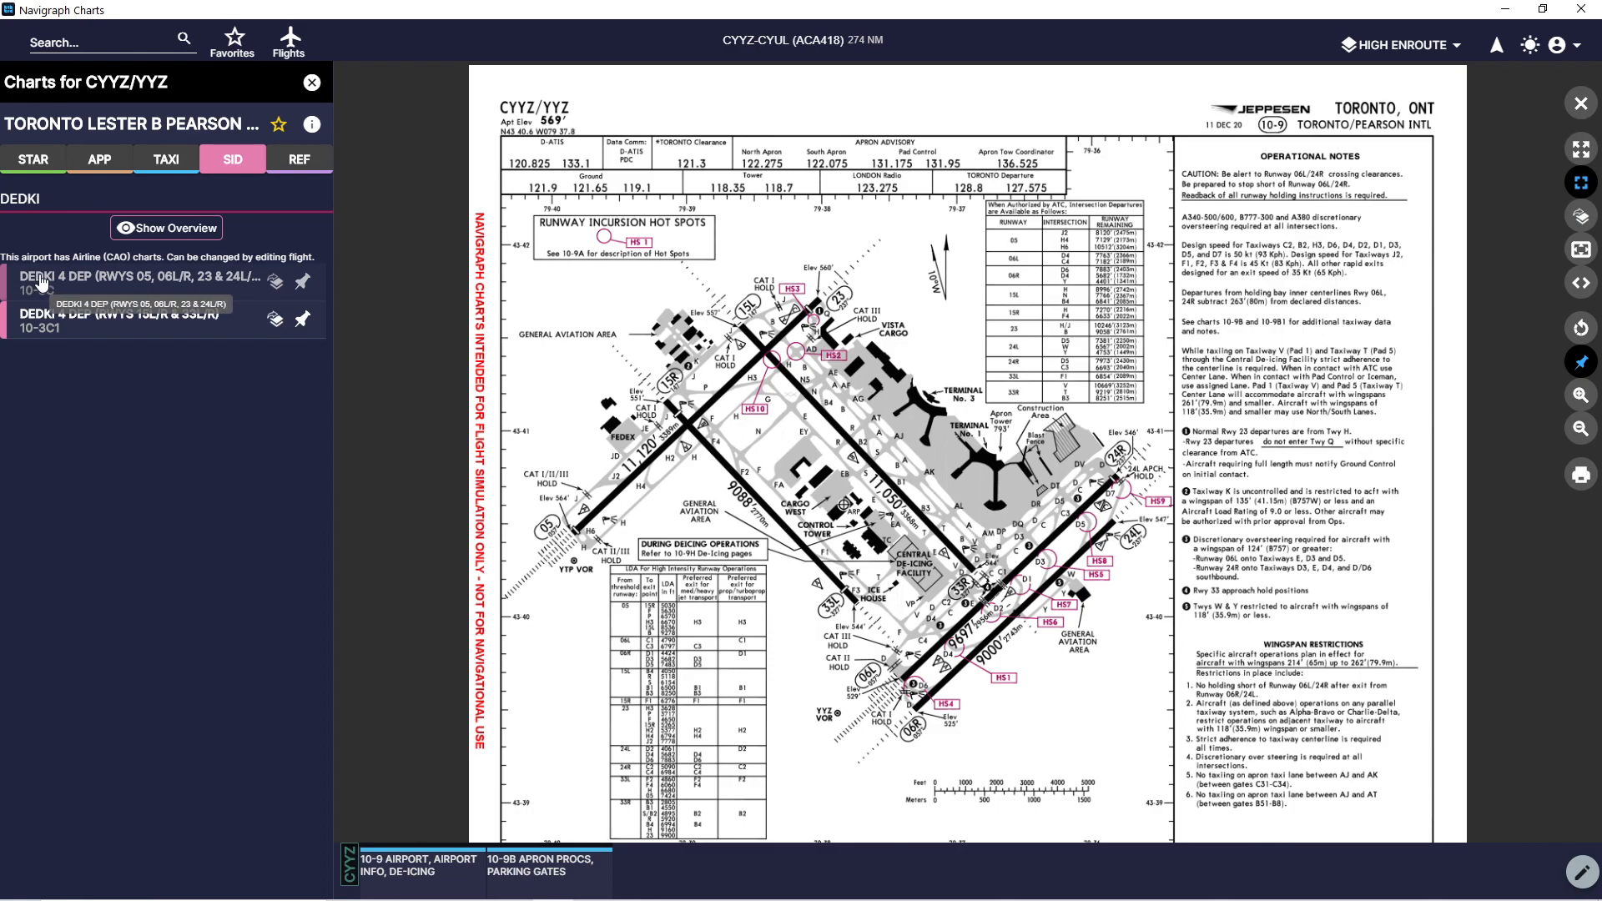
left_click(303, 283)
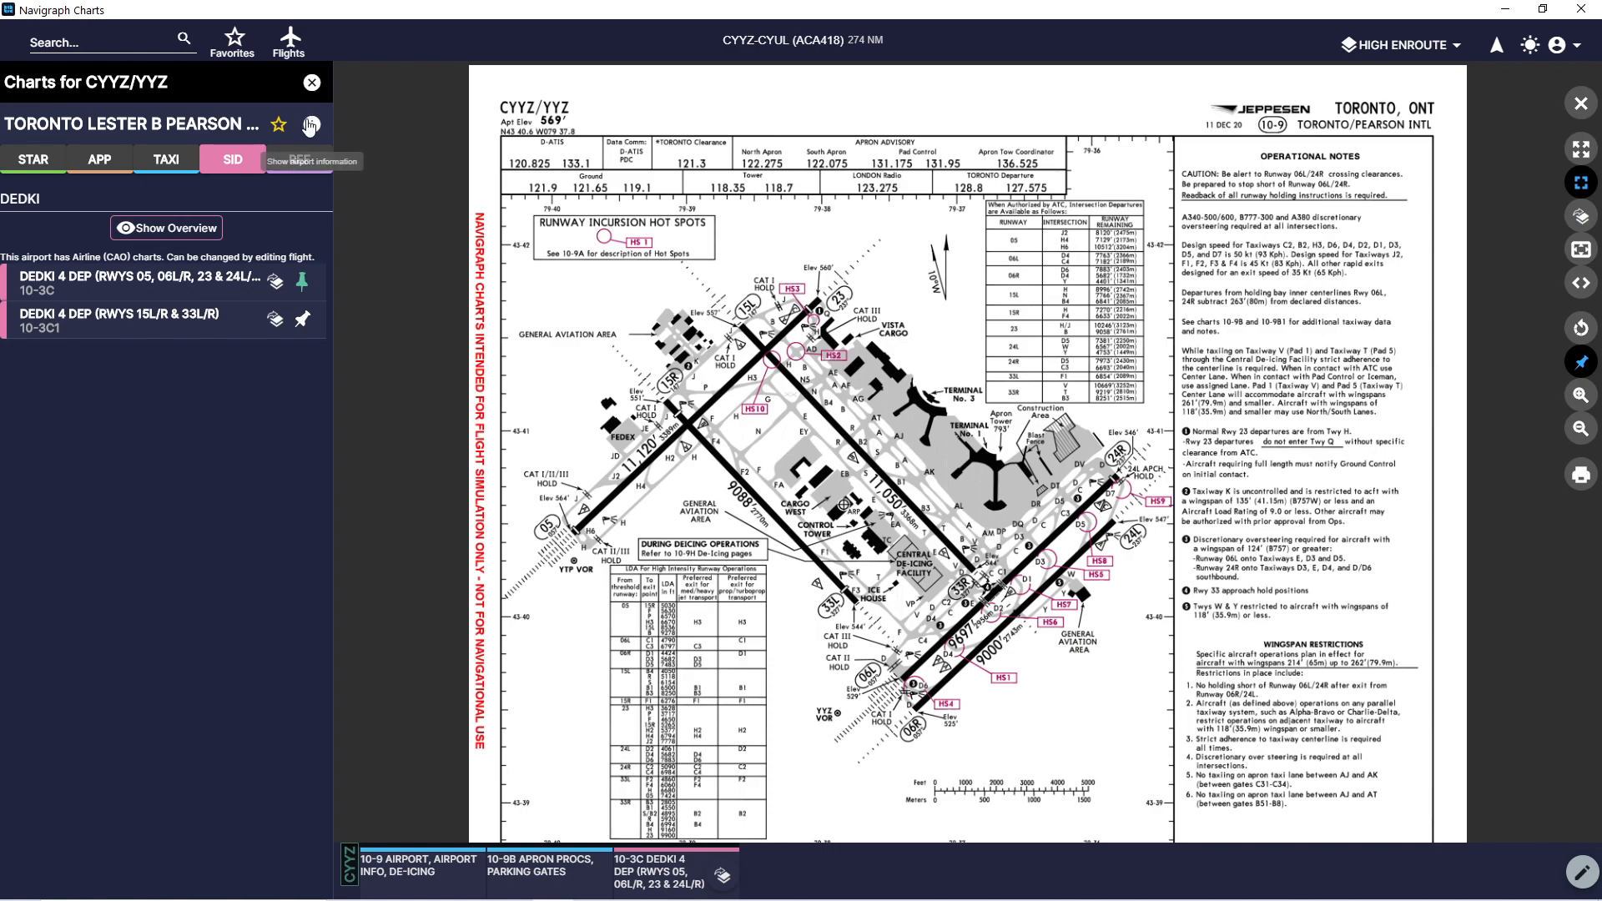
Close the CYYZ charts list and the open chart, and pin the 10-2C HABBS 5 RNAV ARR chart from the CYUL charts list.
left_click(312, 82)
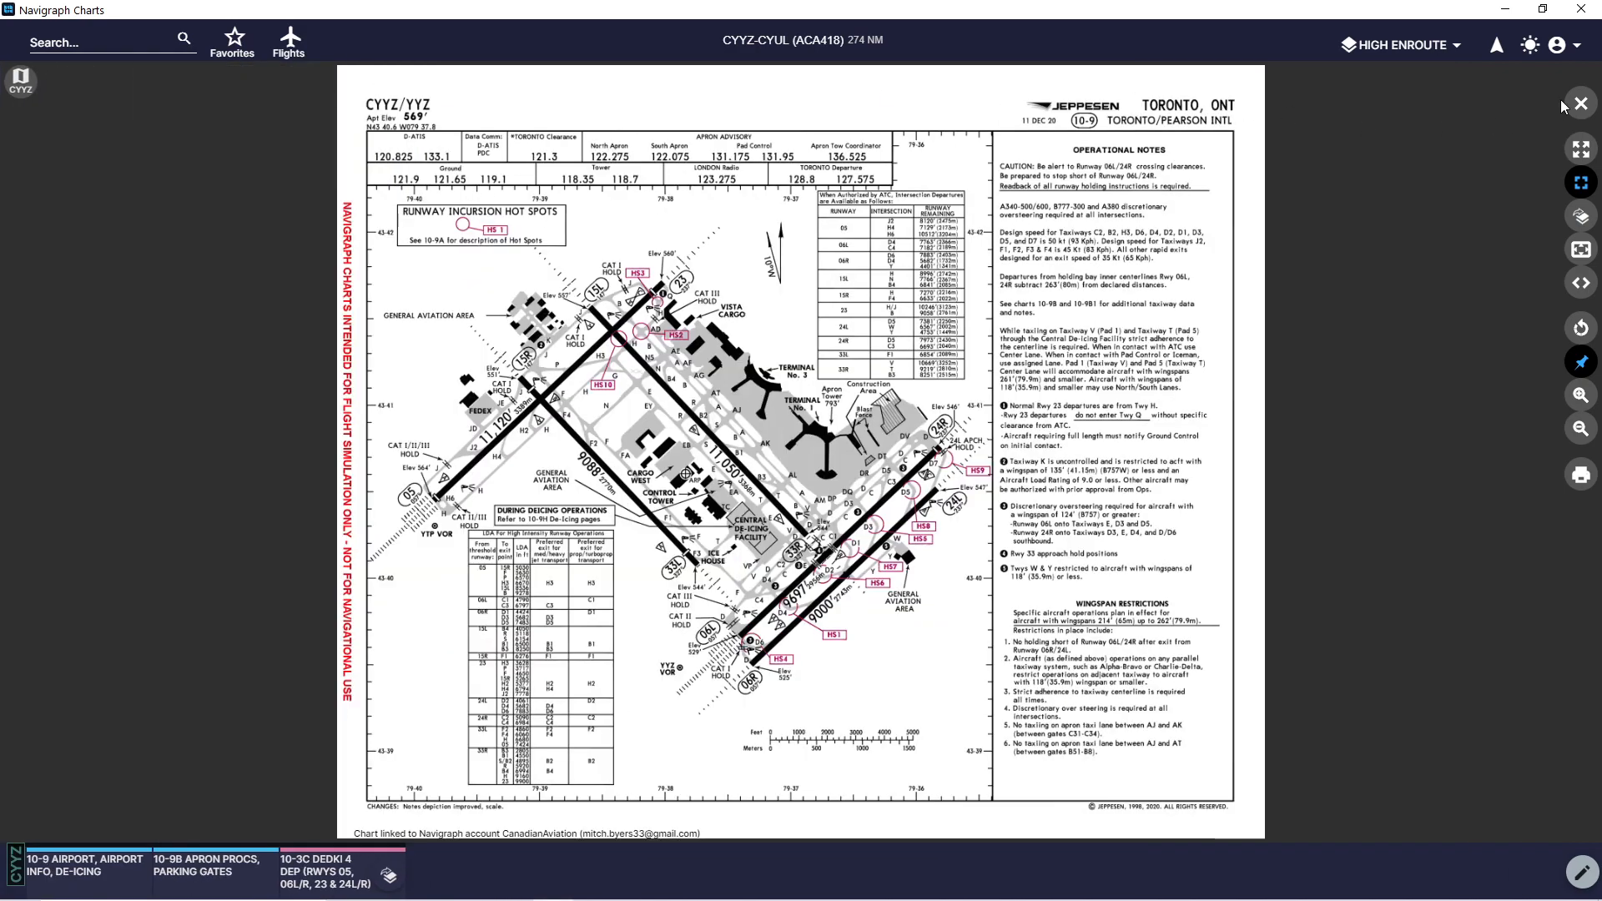
left_click(1579, 103)
left_click(857, 80)
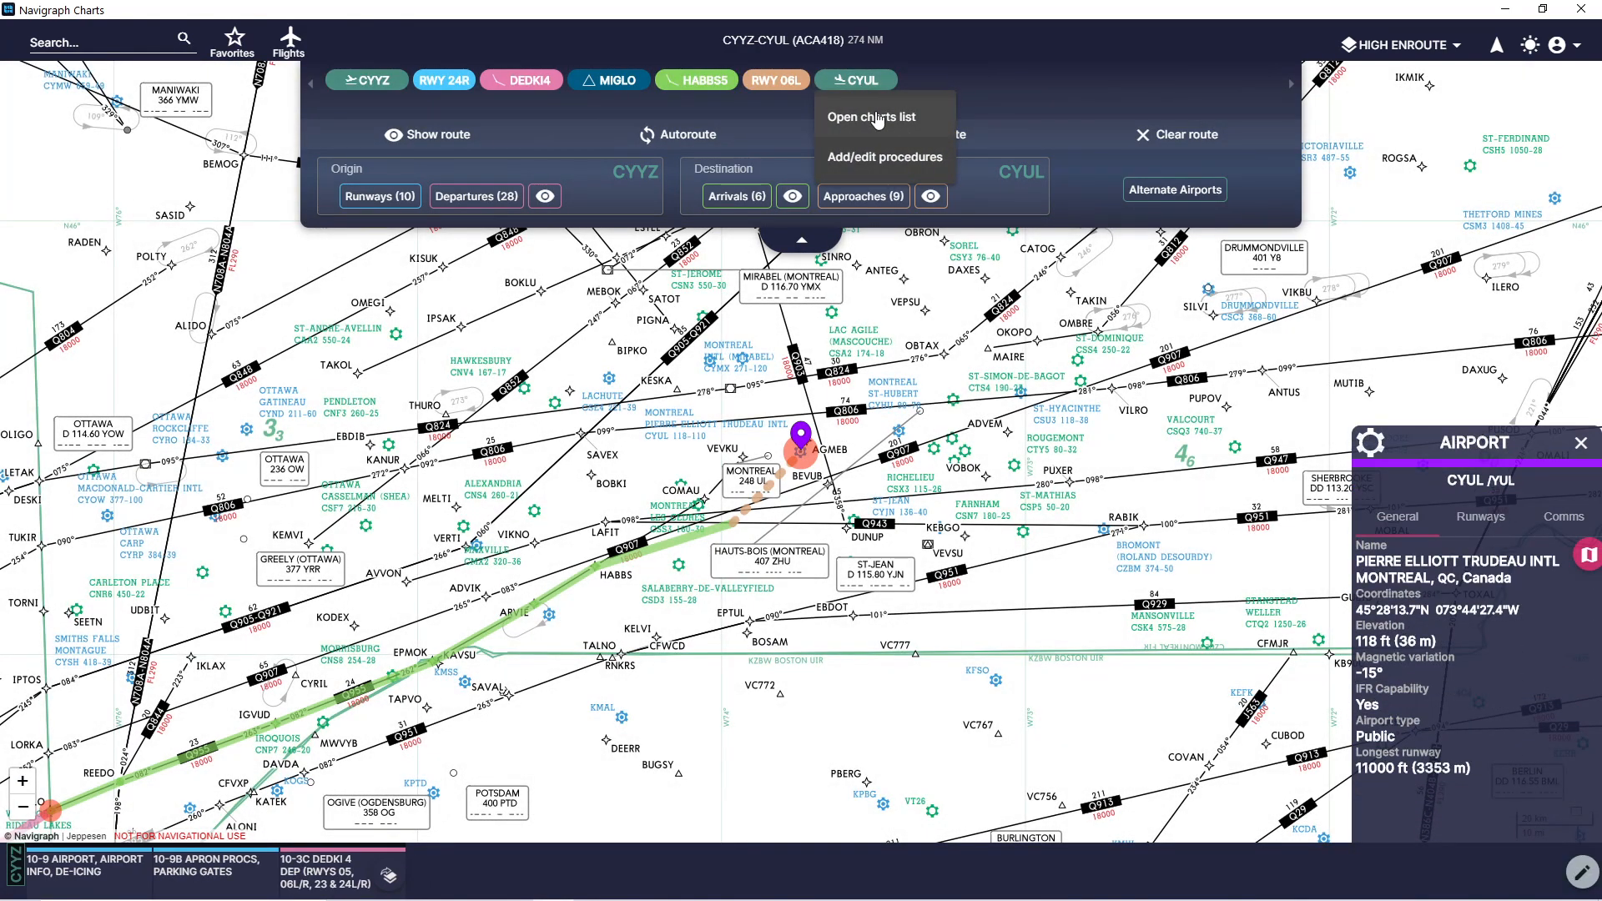
left_click(876, 116)
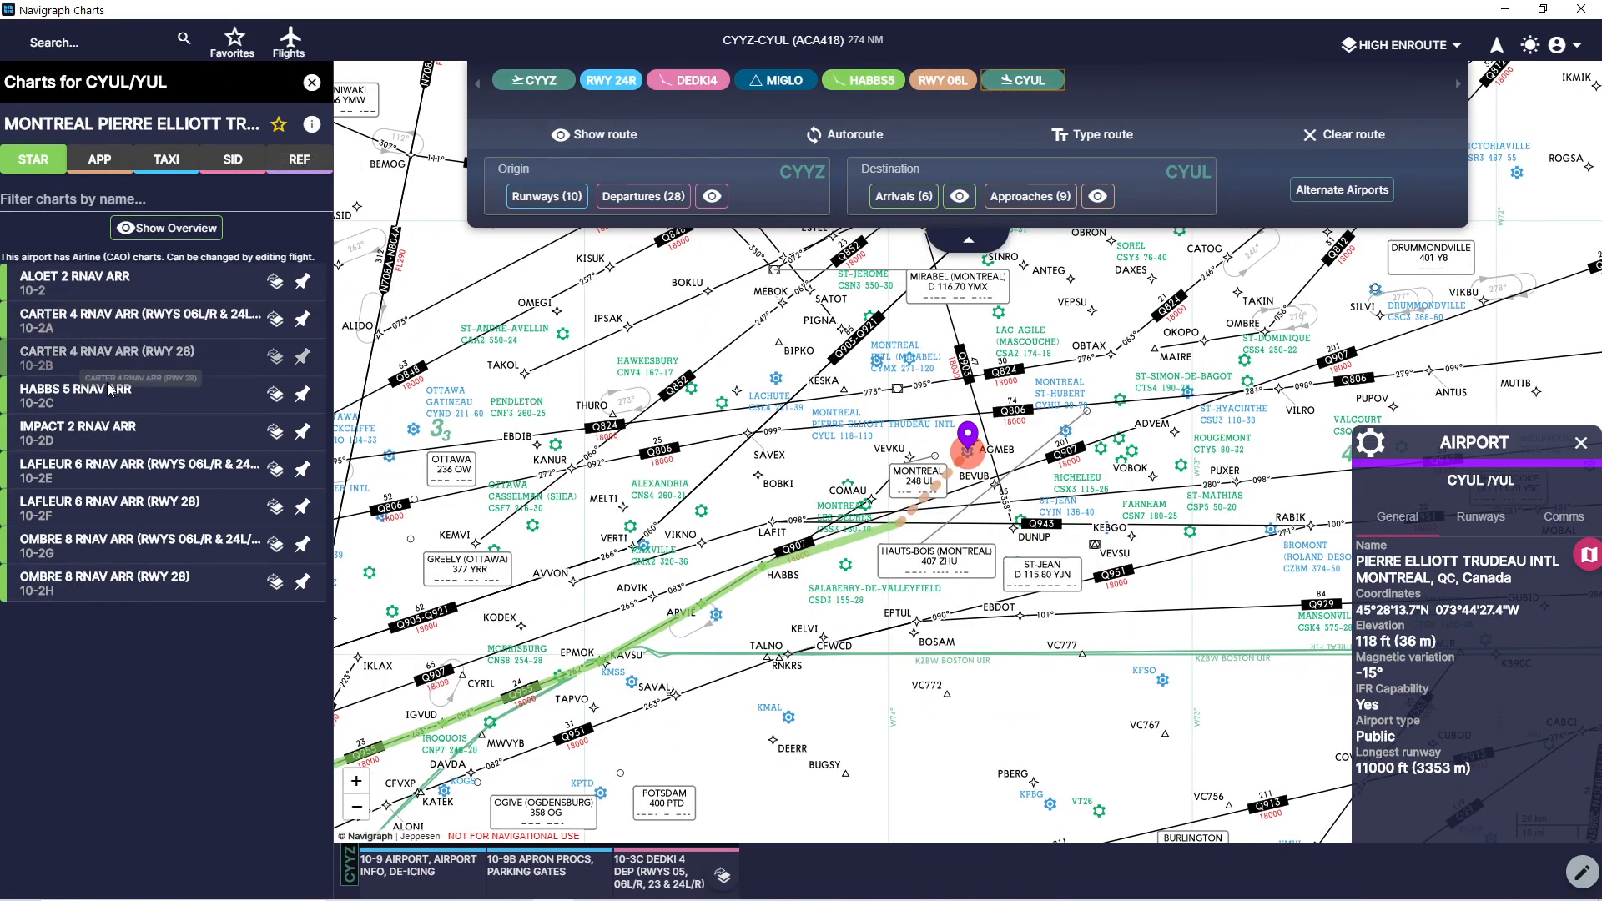
left_click(302, 393)
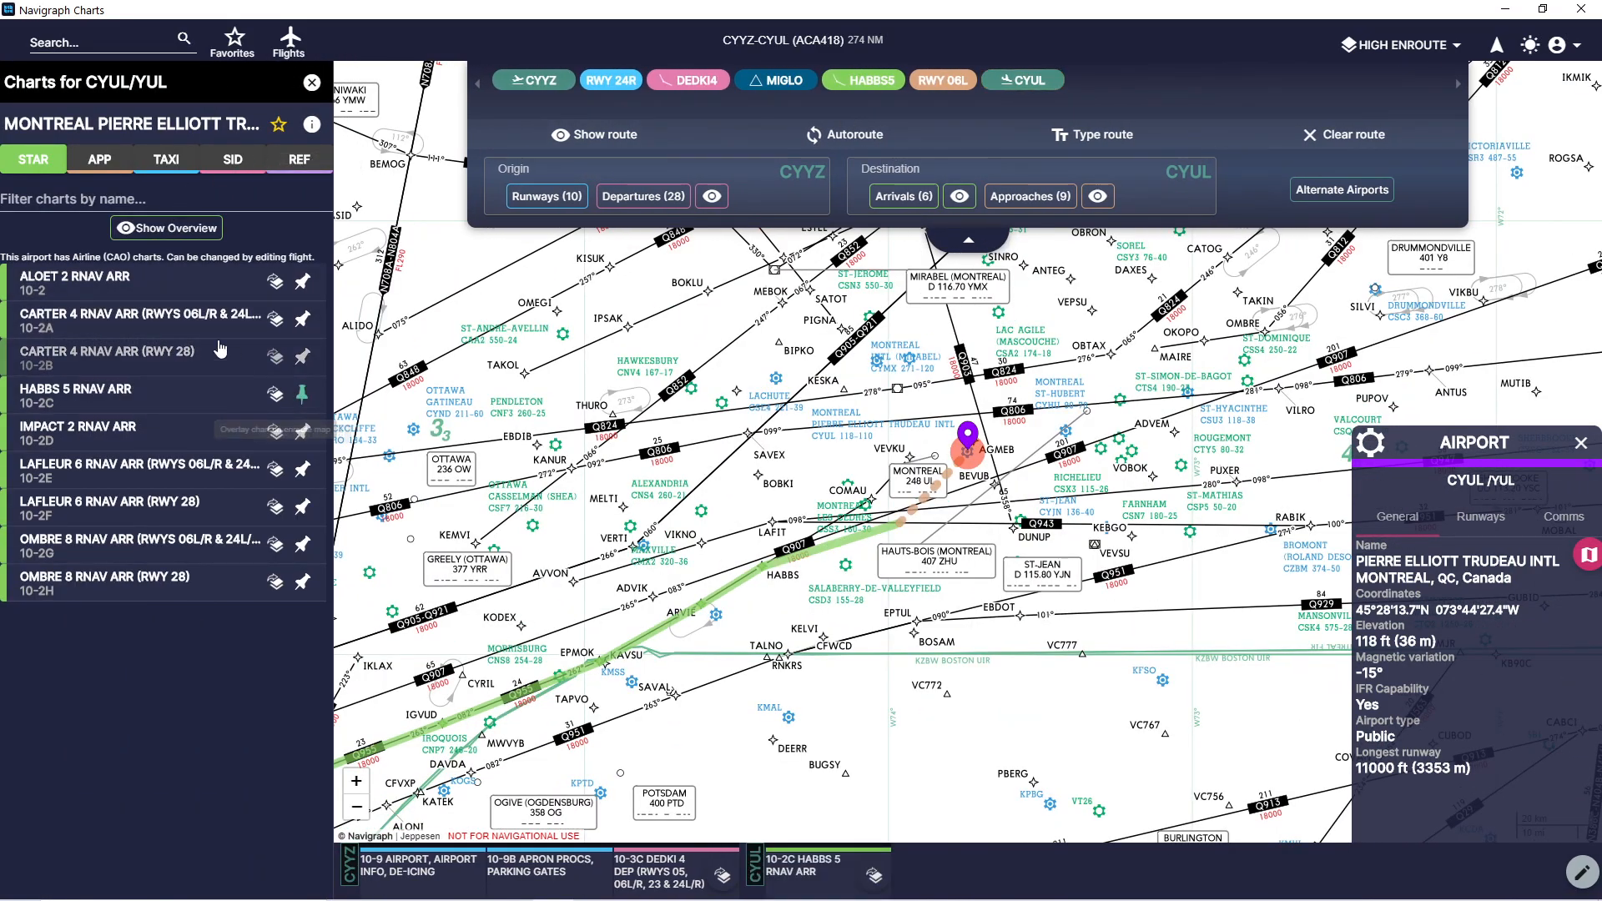
Pin the CYUL approach charts 11-1 ILS RWY 06L and 11-2 ILS RWY 06R, and view both from the pinboard.
left_click(97, 159)
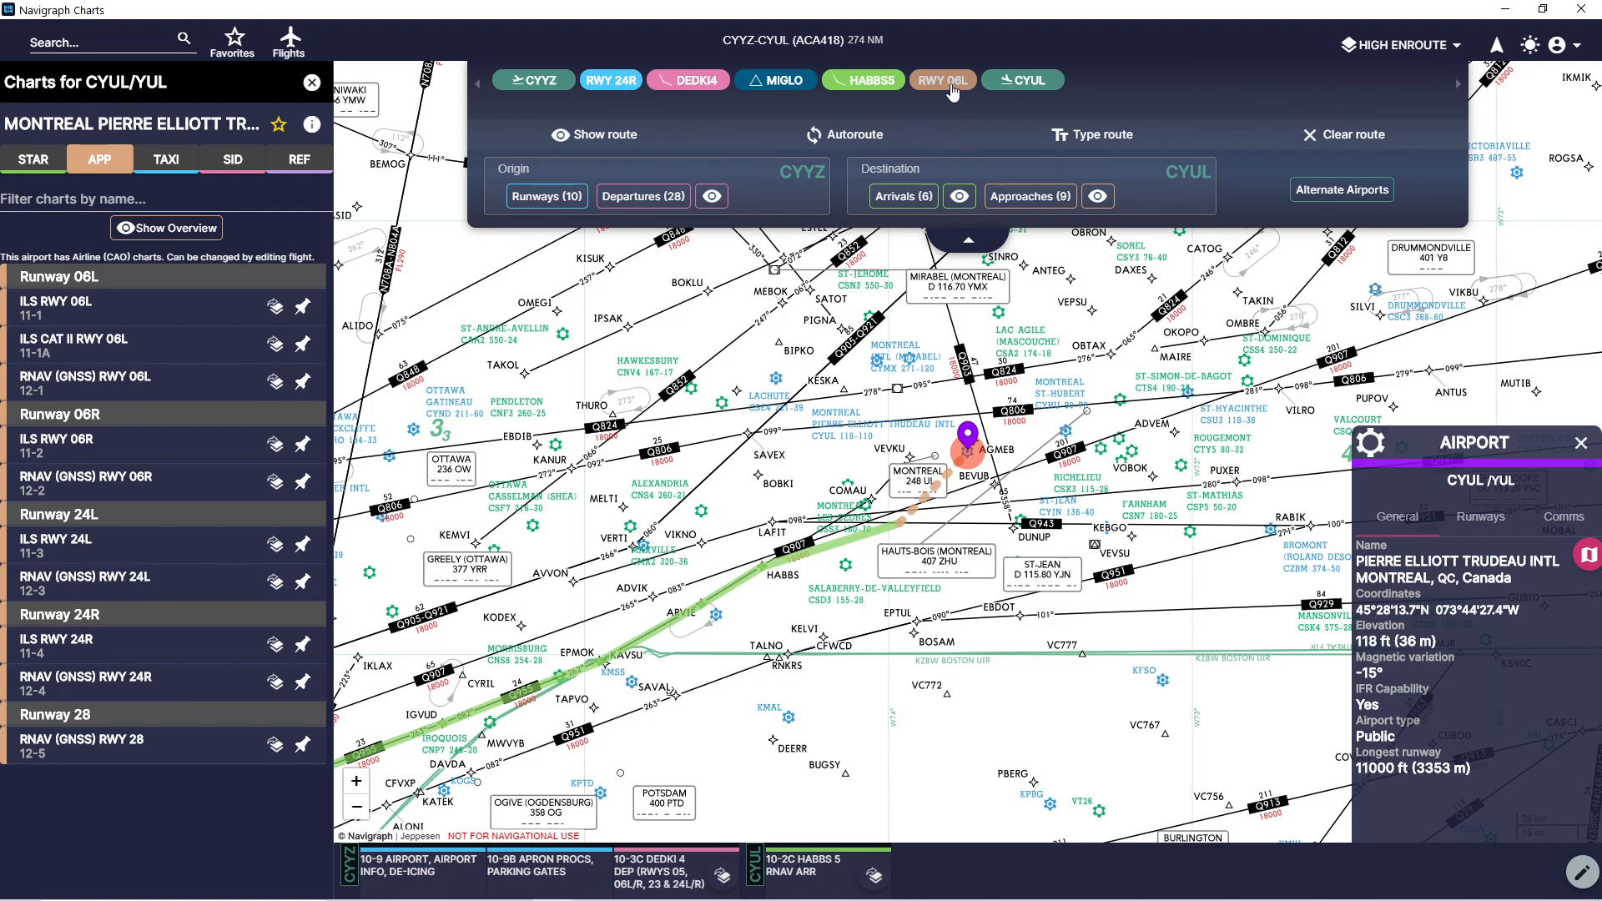
left_click(303, 309)
left_click(302, 443)
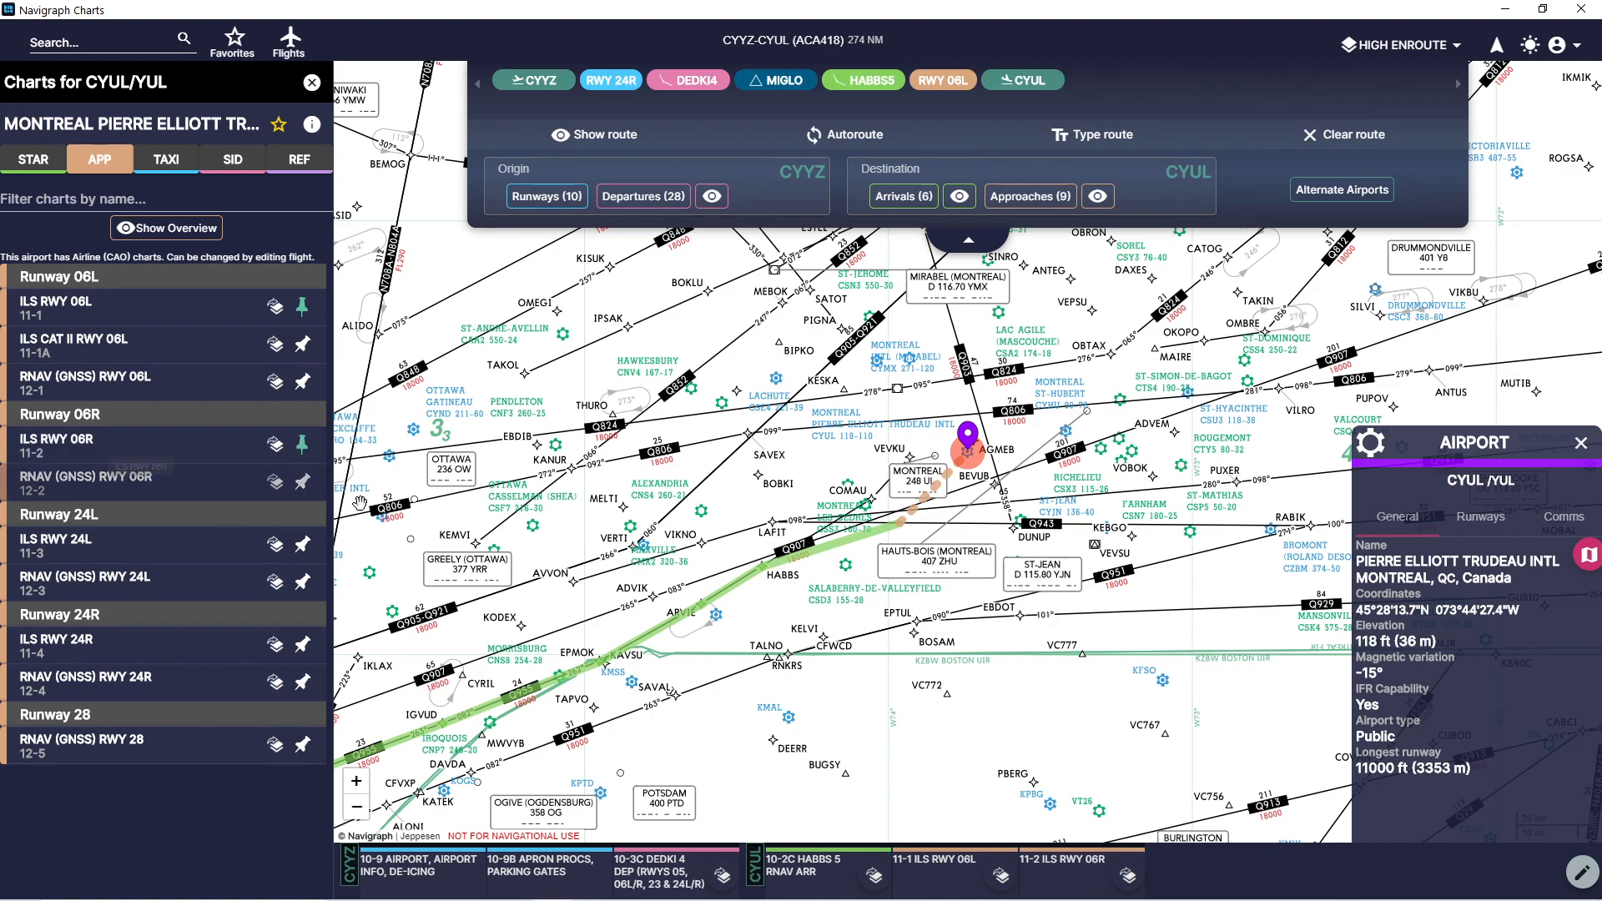
left_click(901, 872)
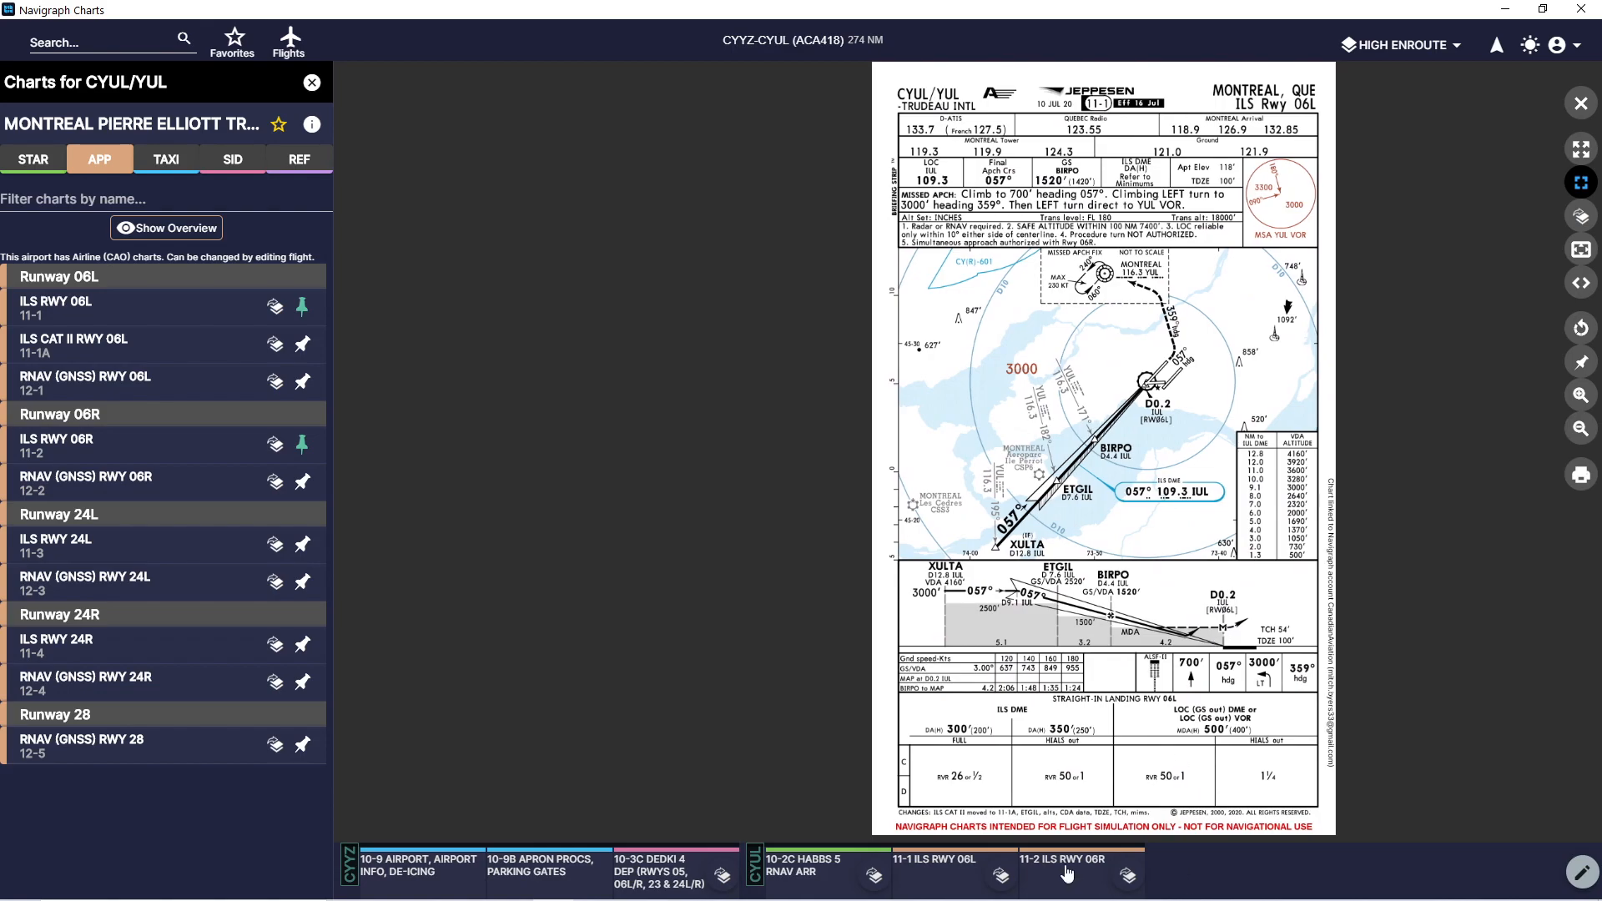
left_click(1066, 873)
left_click(985, 872)
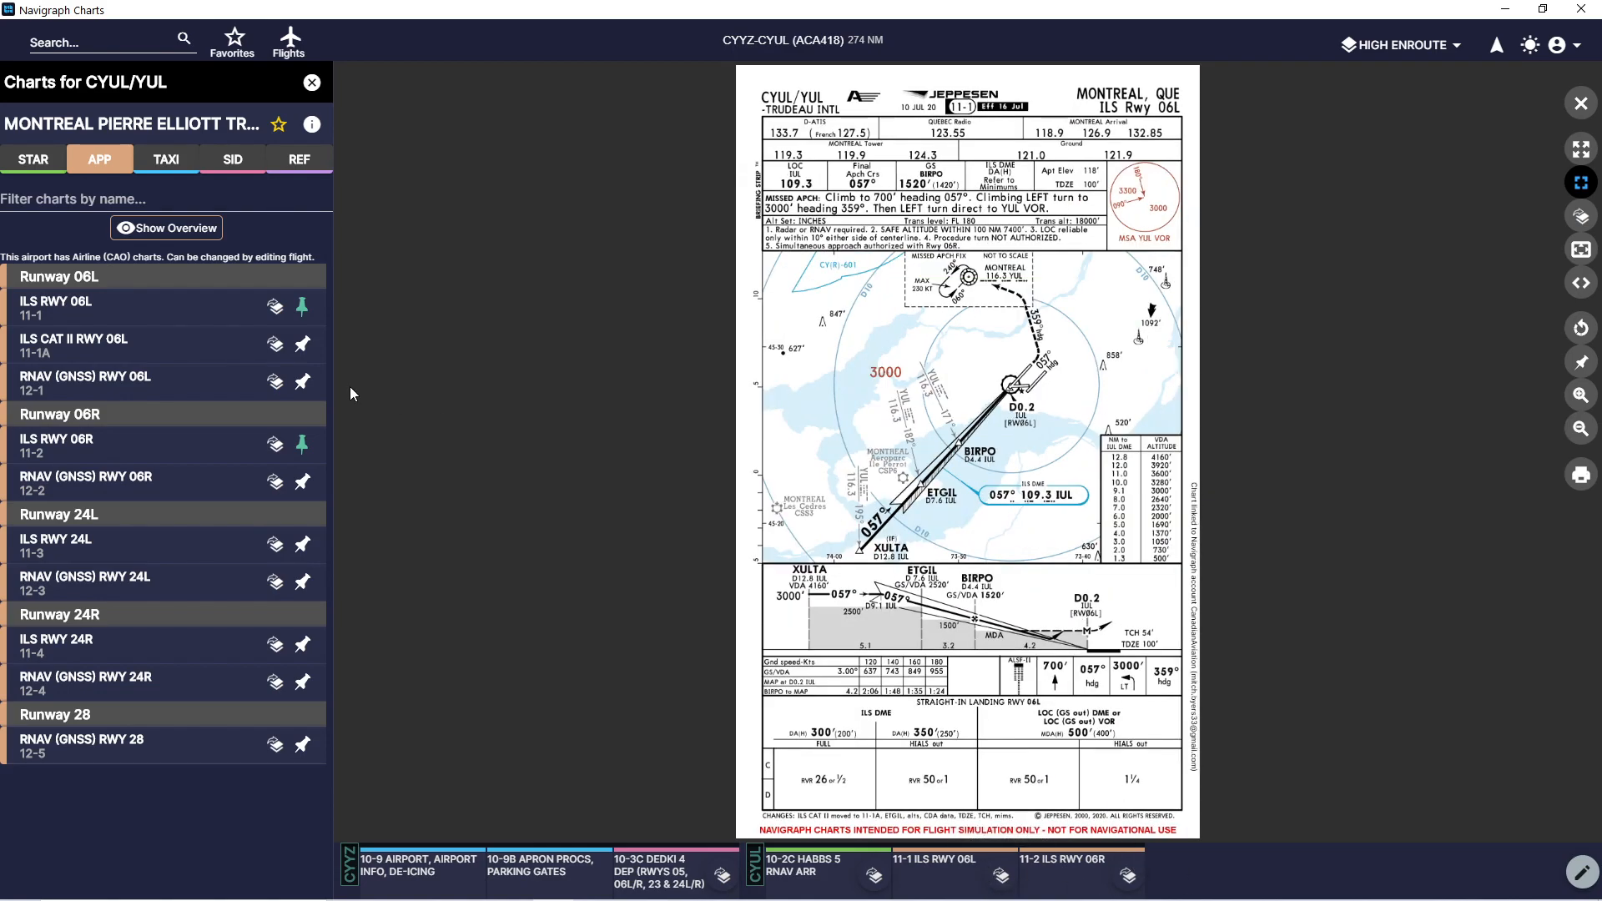
Pin the CYUL taxi charts 10-9 Airport, Airport Info and 10-9B Parking Spots & Coords.
left_click(190, 167)
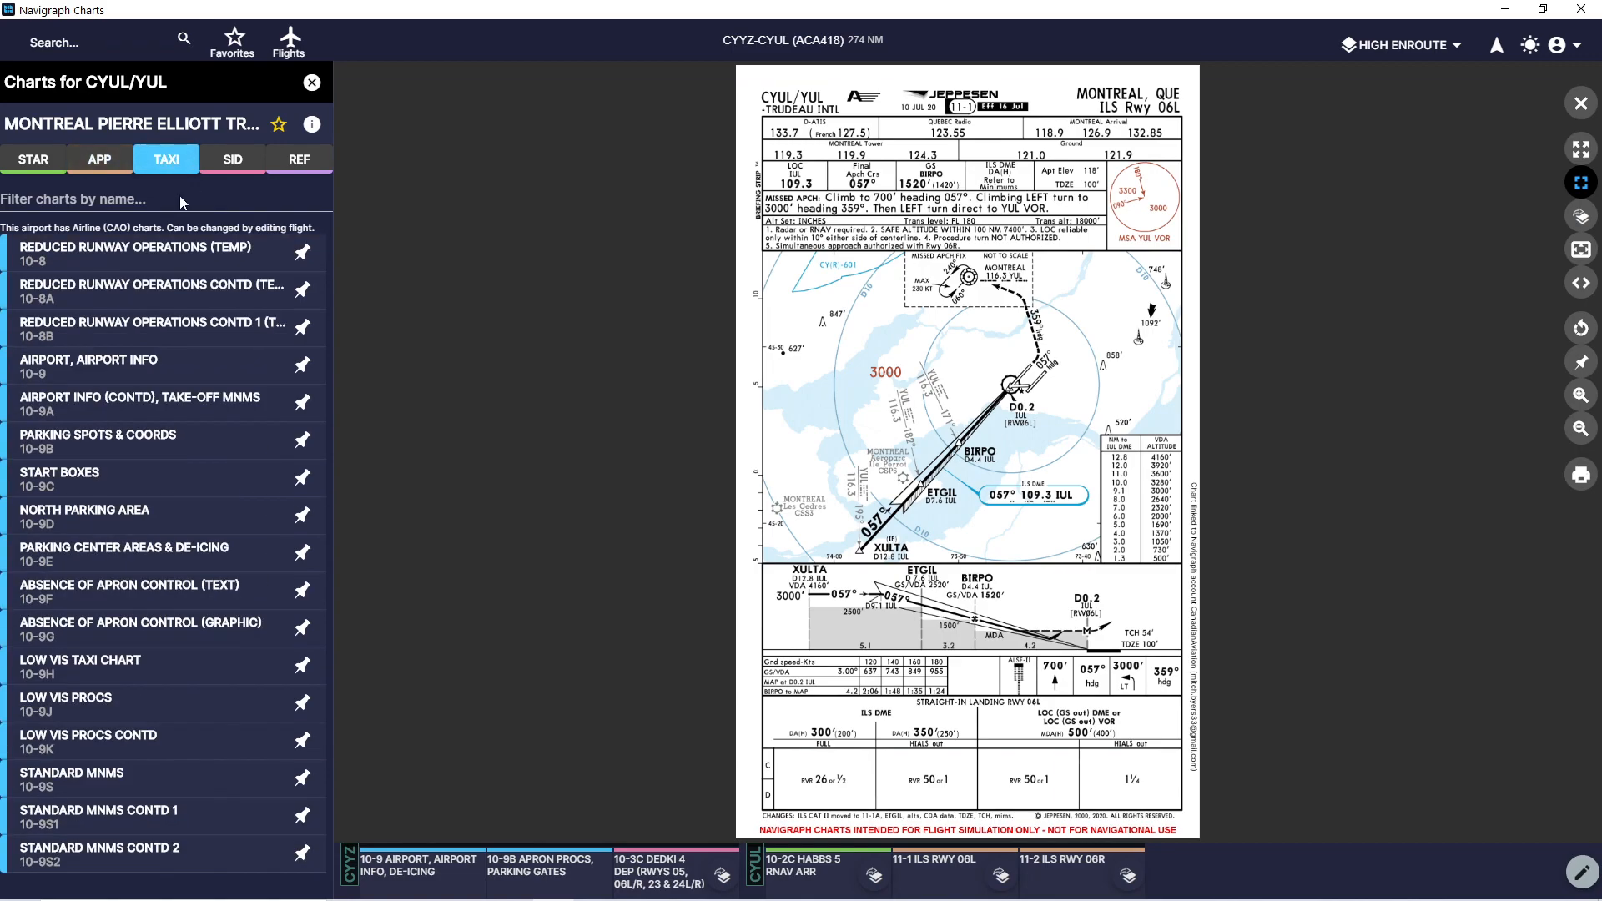
left_click(302, 365)
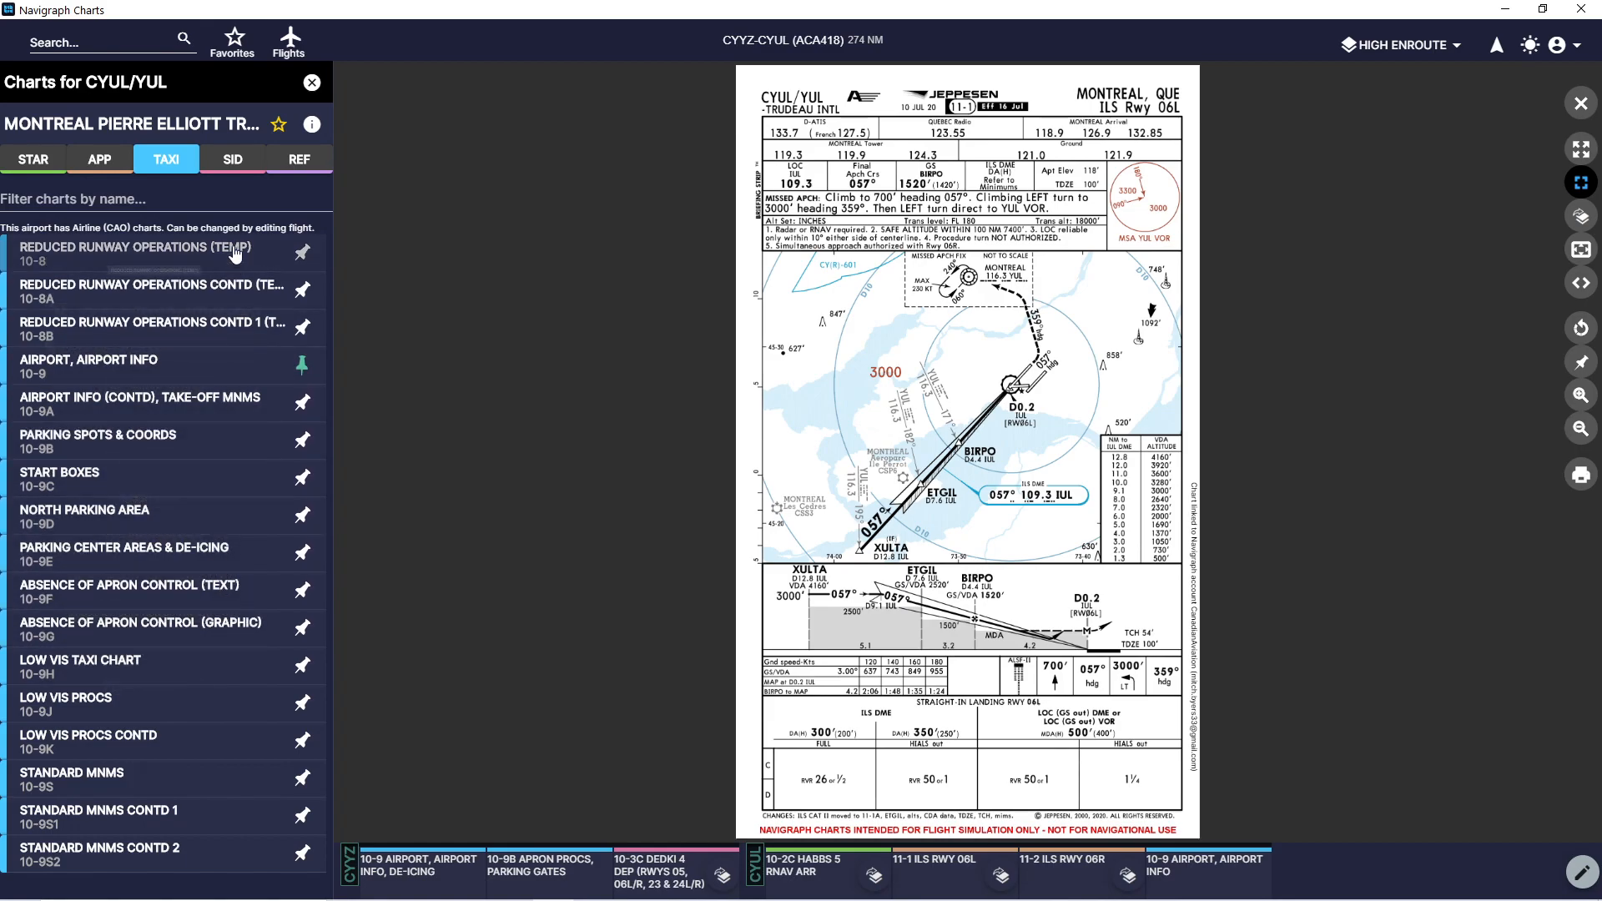
left_click(296, 444)
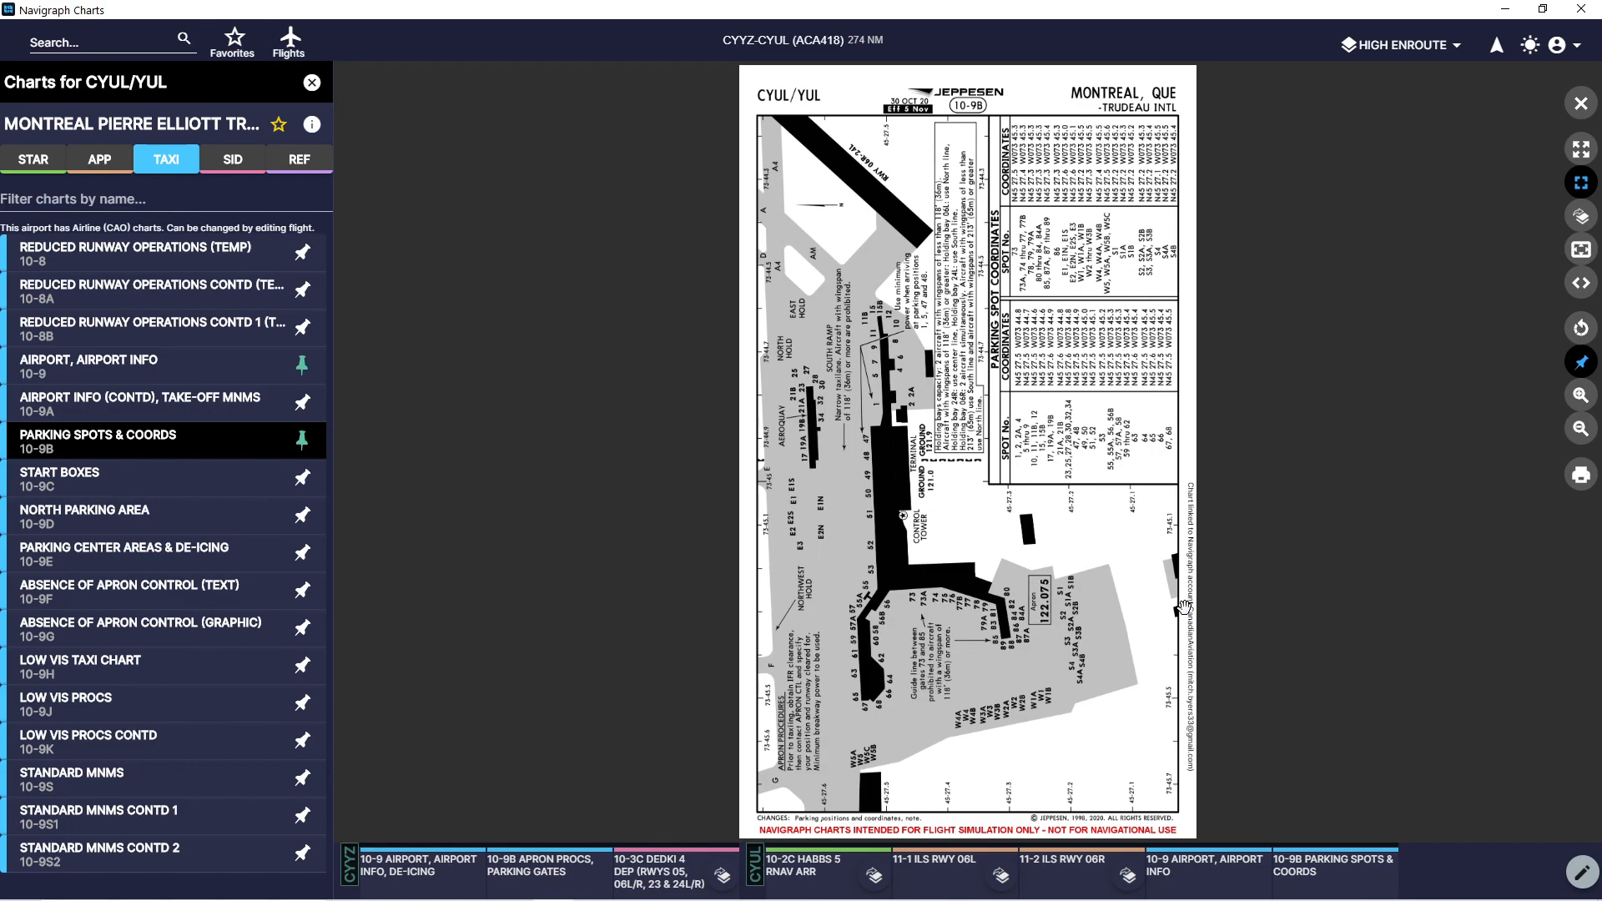
Rotate the CYUL Parking Spots & Coords chart to landscape and enlarge it.
left_click(1580, 329)
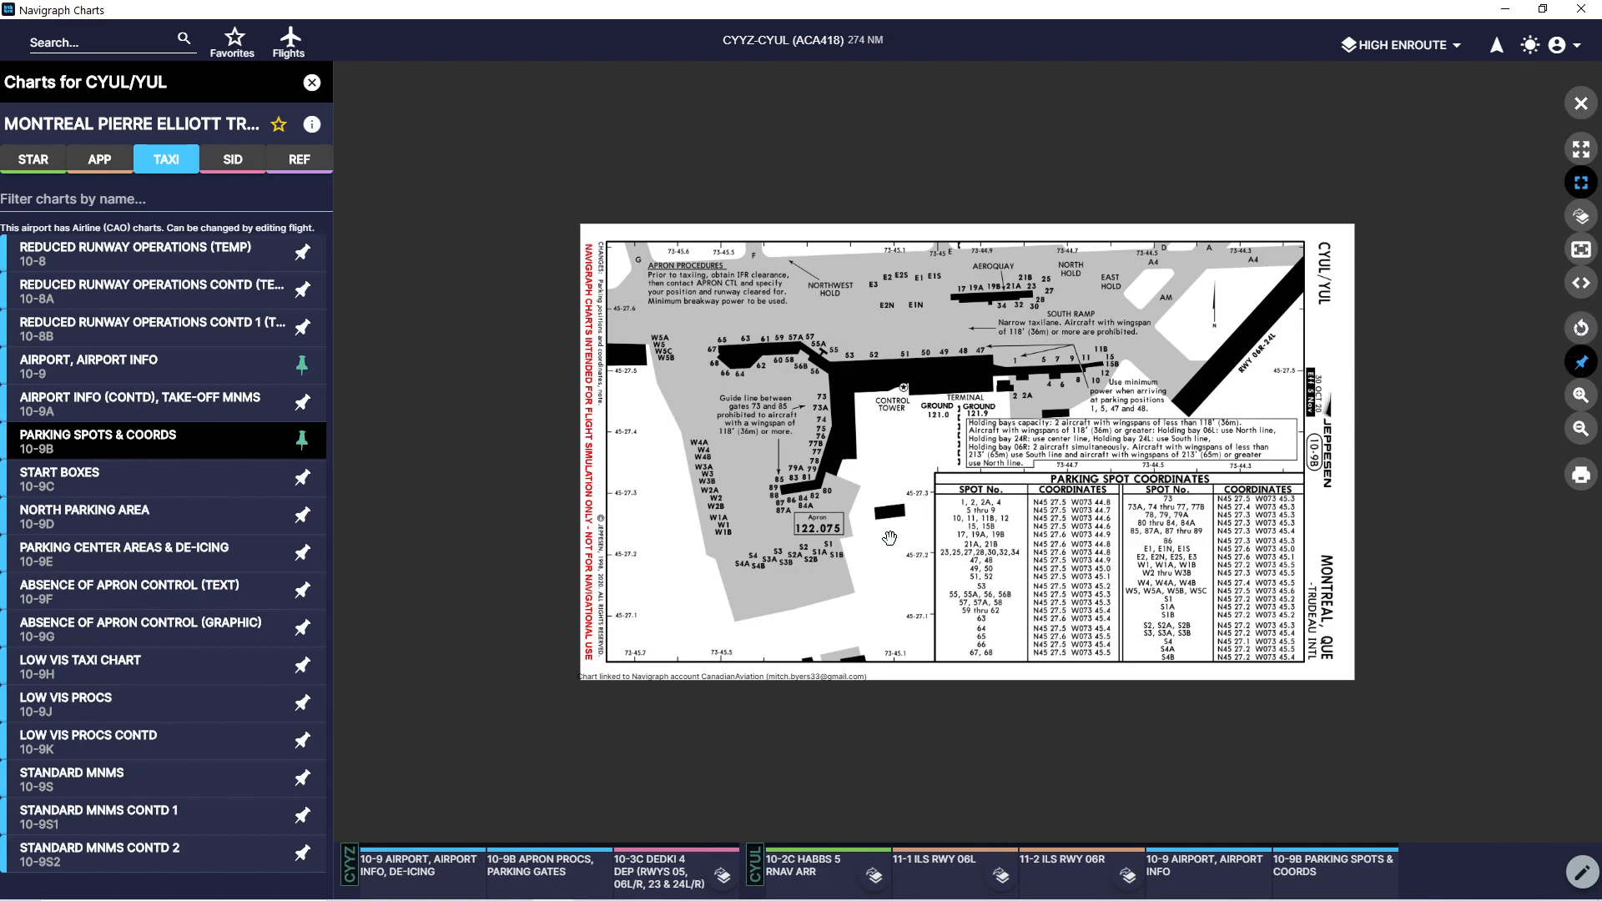
key("alt+Tab")
left_click(1579, 397)
Review the pinned charts of both airports, covering airport layouts, parking, the DEDKI 4 departure, the HABBS 5 arrival and both ILS approaches.
left_click(1231, 881)
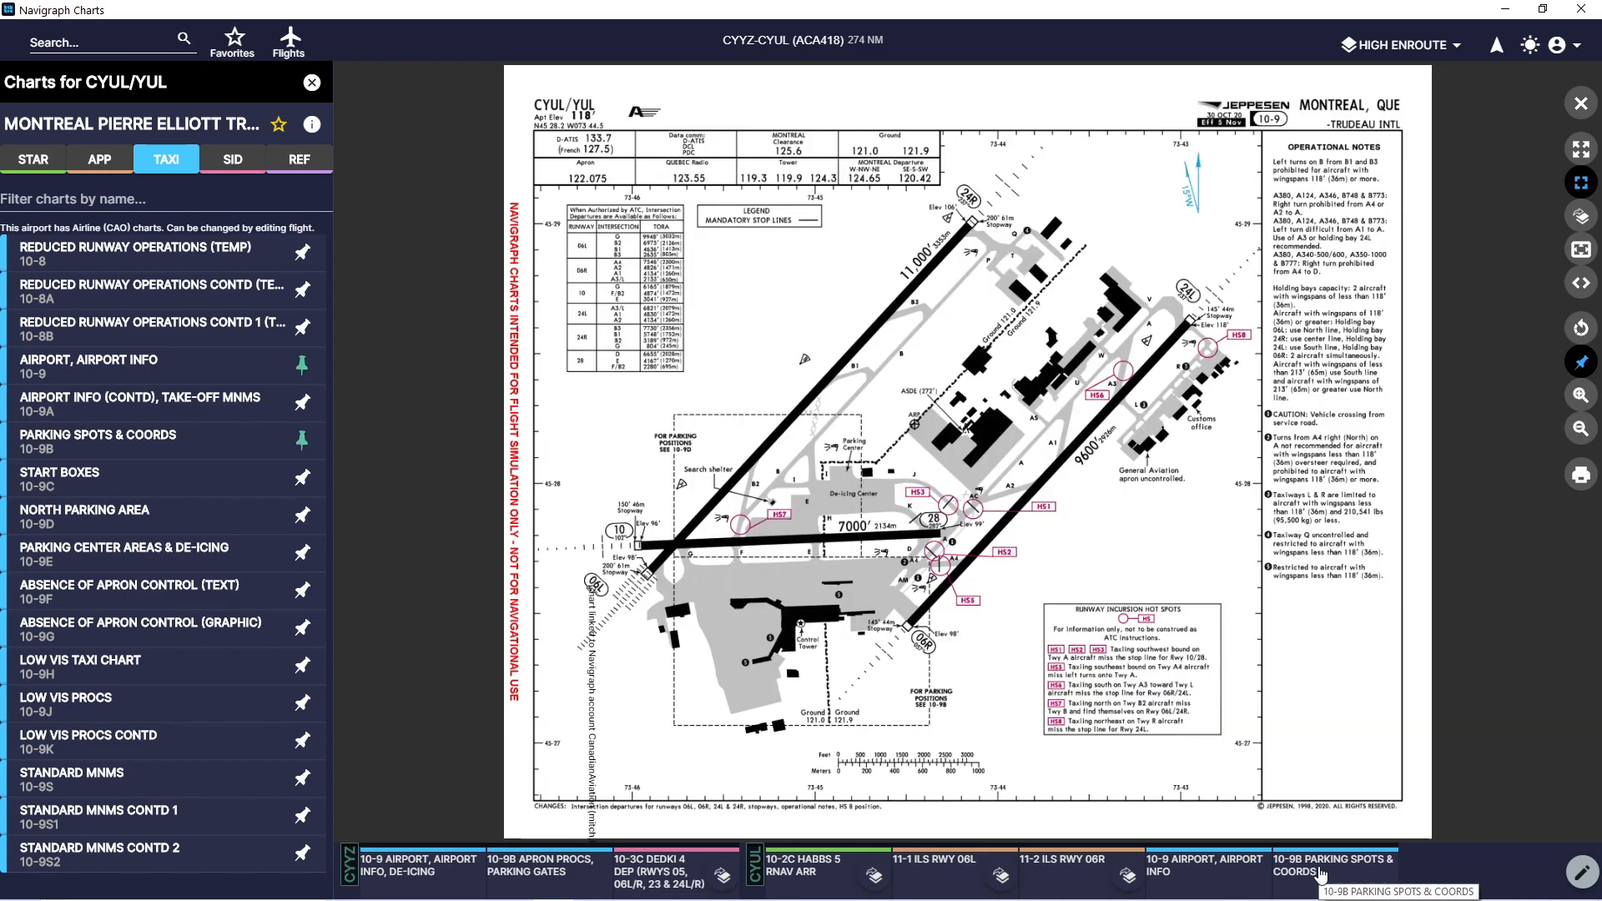
left_click(1318, 873)
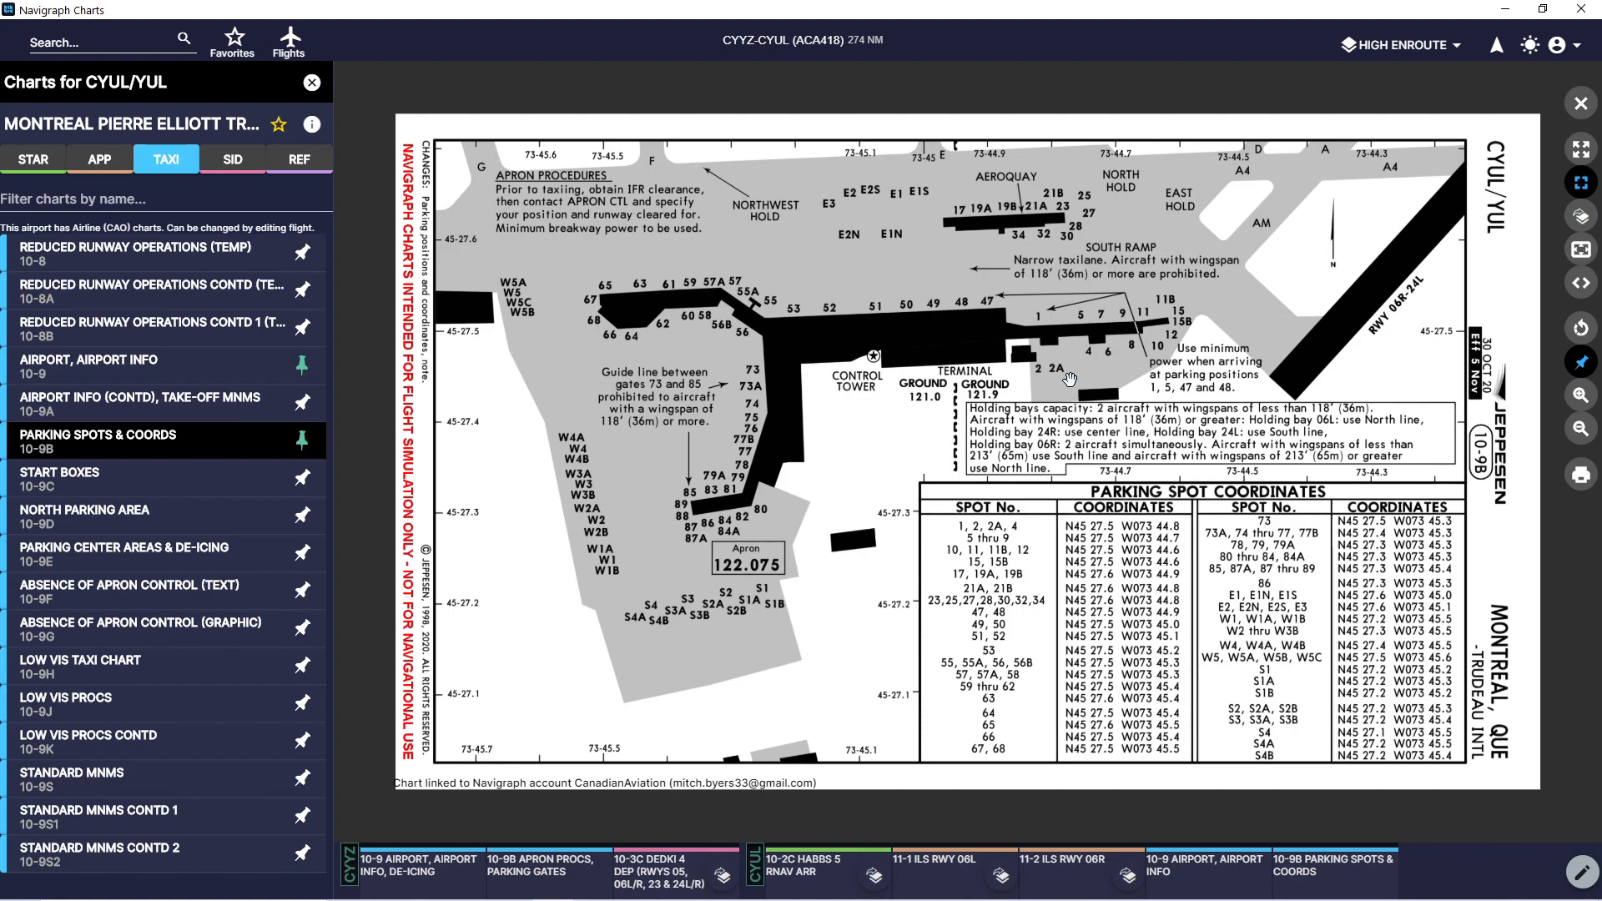
left_click(425, 871)
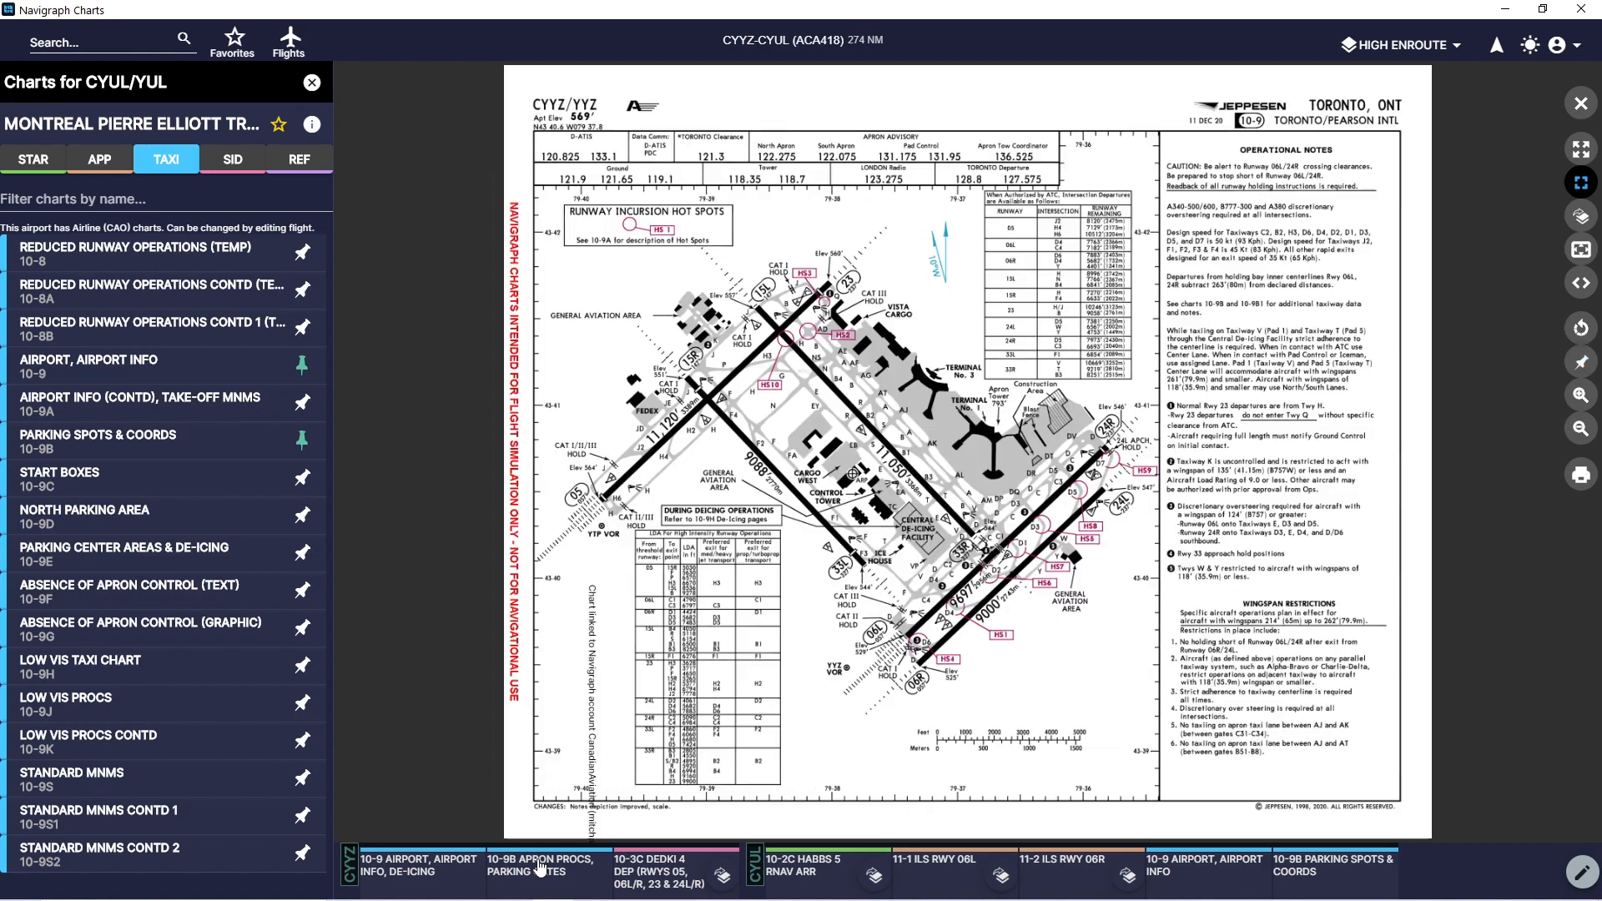
left_click(581, 872)
left_click(687, 872)
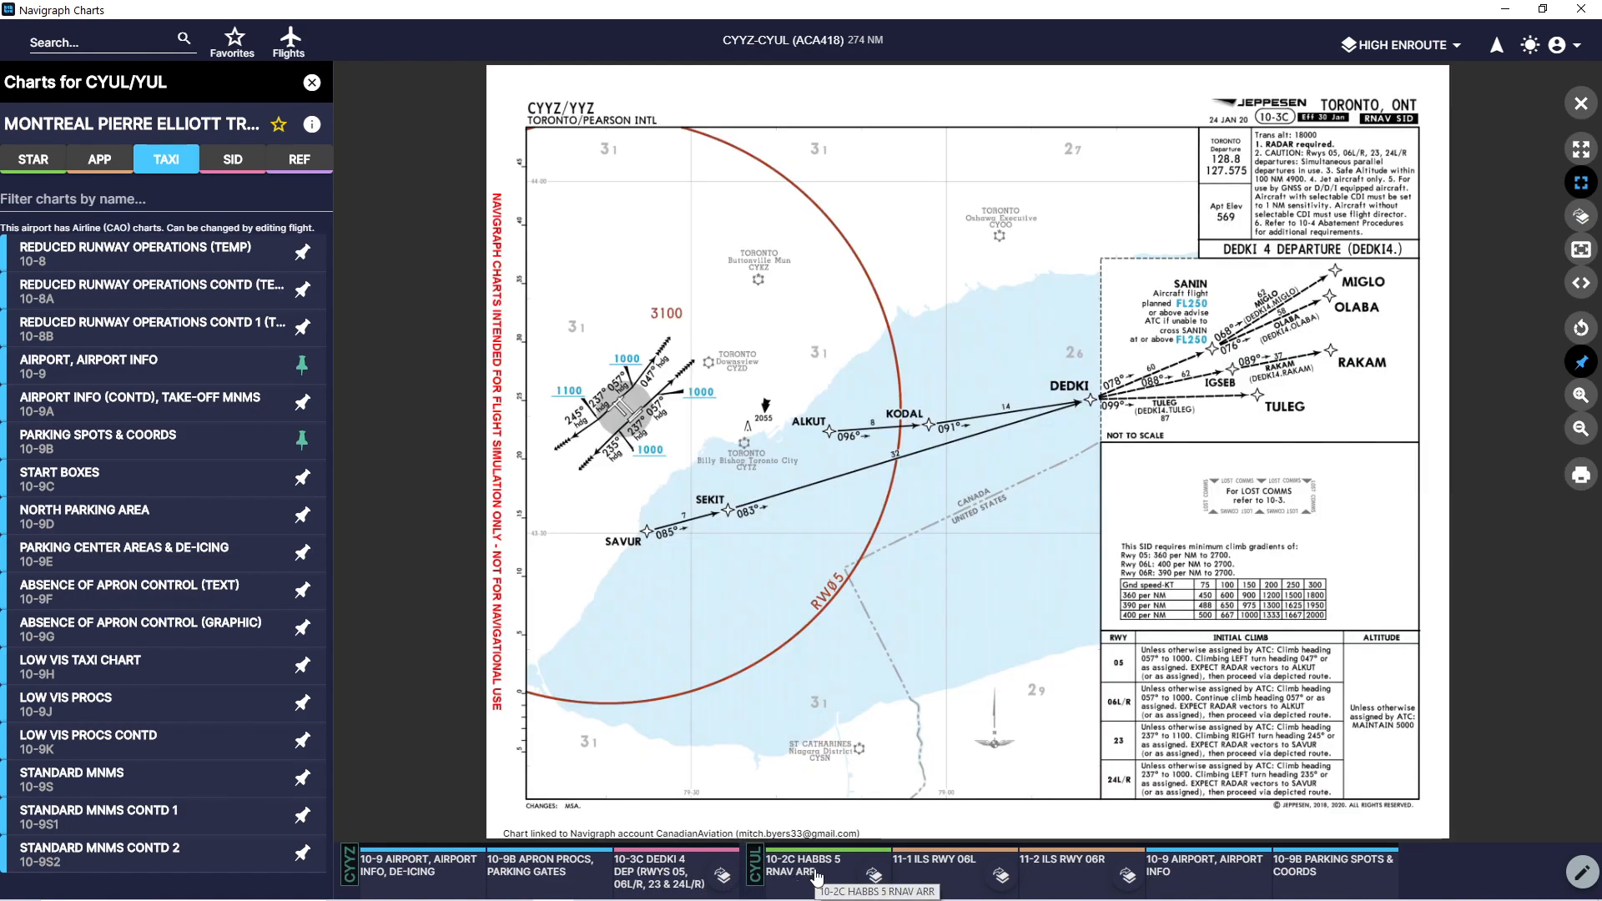
left_click(930, 868)
left_click(814, 872)
left_click(951, 874)
left_click(1084, 872)
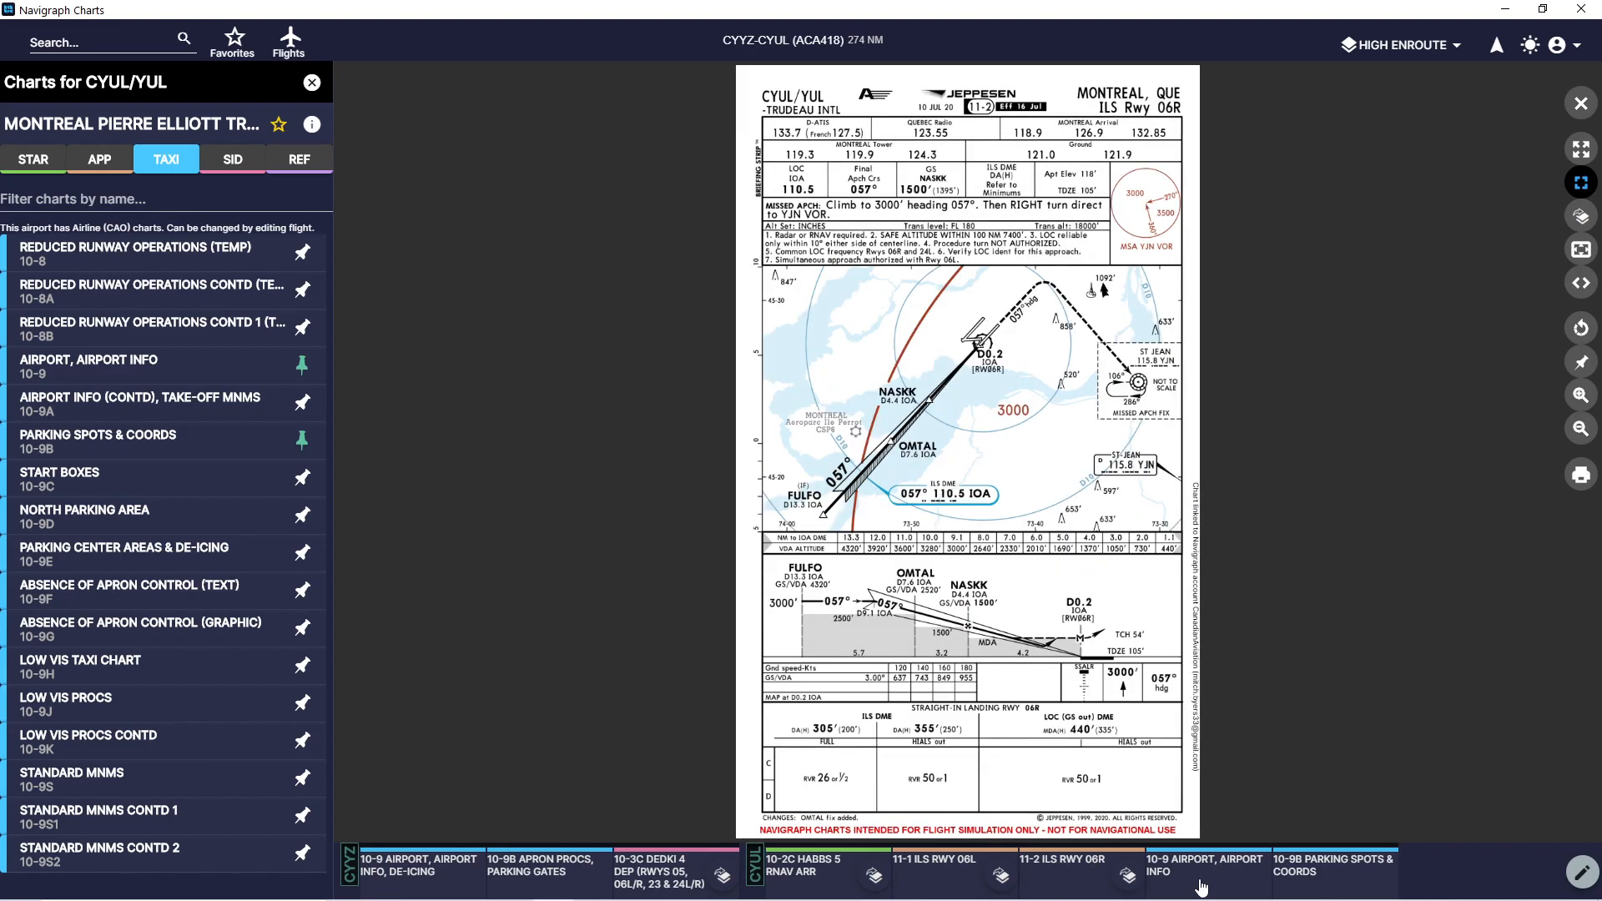
left_click(1196, 880)
left_click(1327, 872)
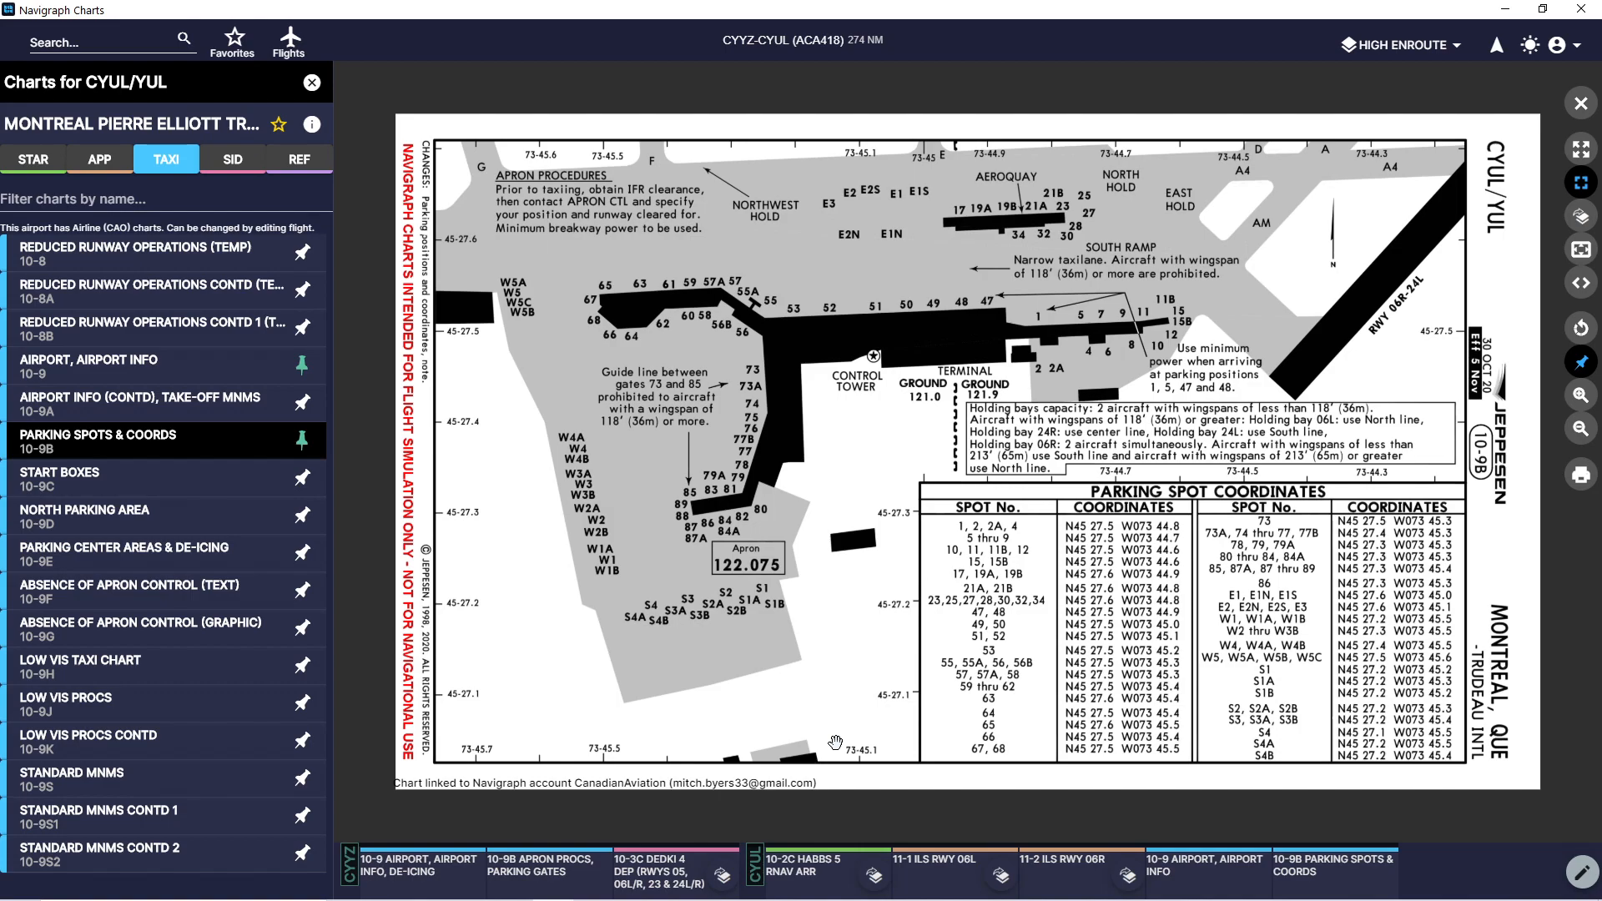
Compare the pinned CYYZ charts for the DEDKI 4 departure, apron parking gates and airport information, finishing on the departure chart.
left_click(638, 880)
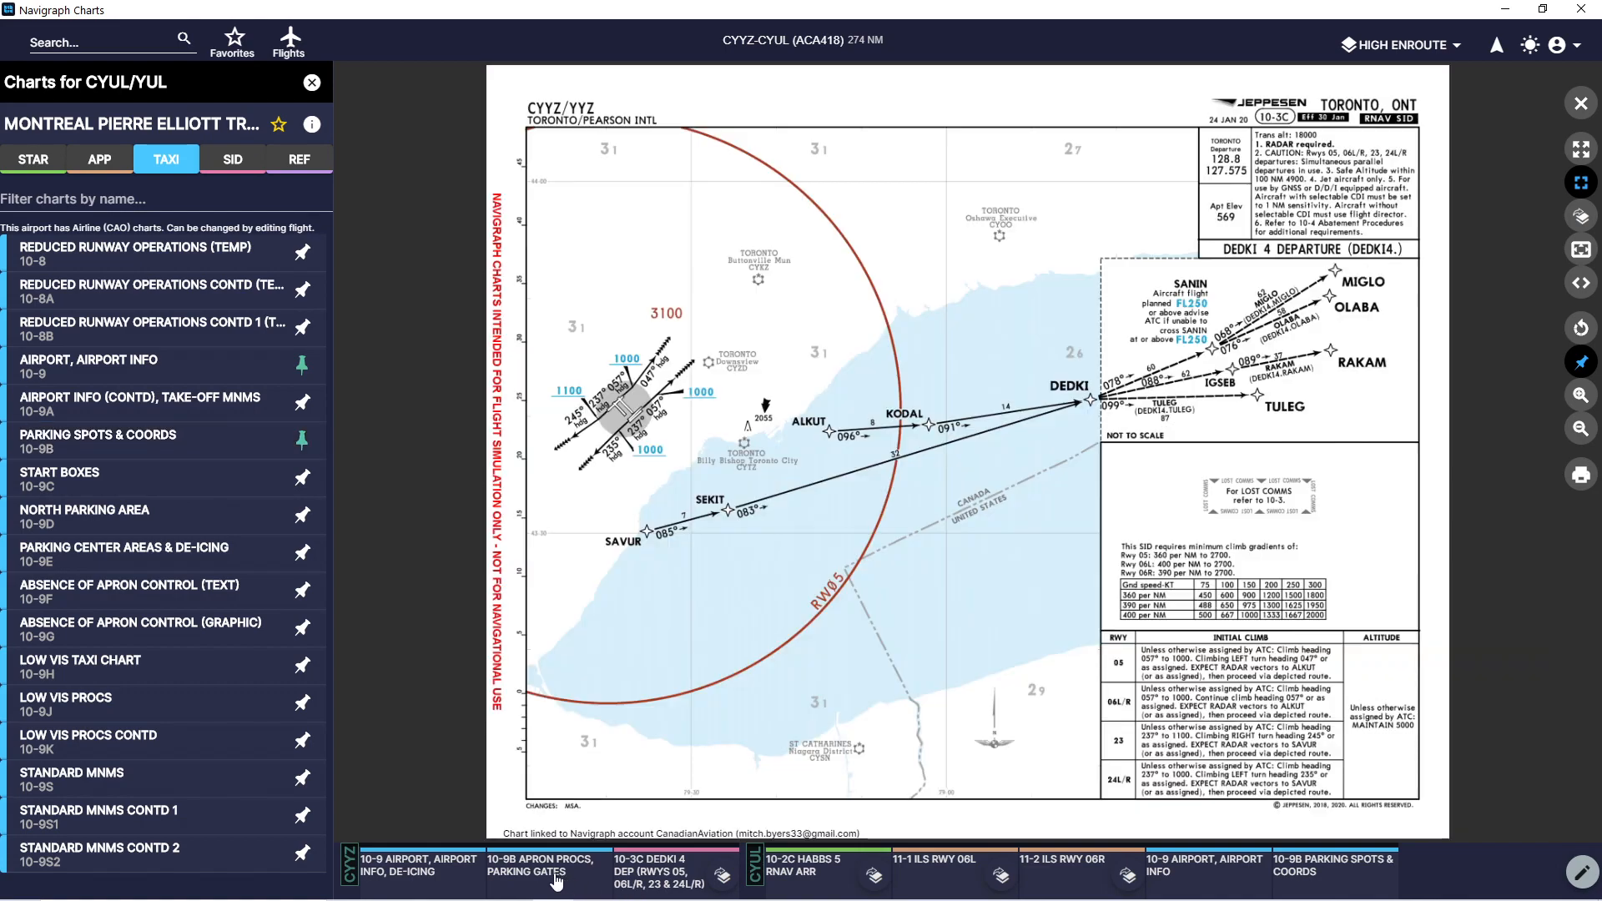
left_click(551, 874)
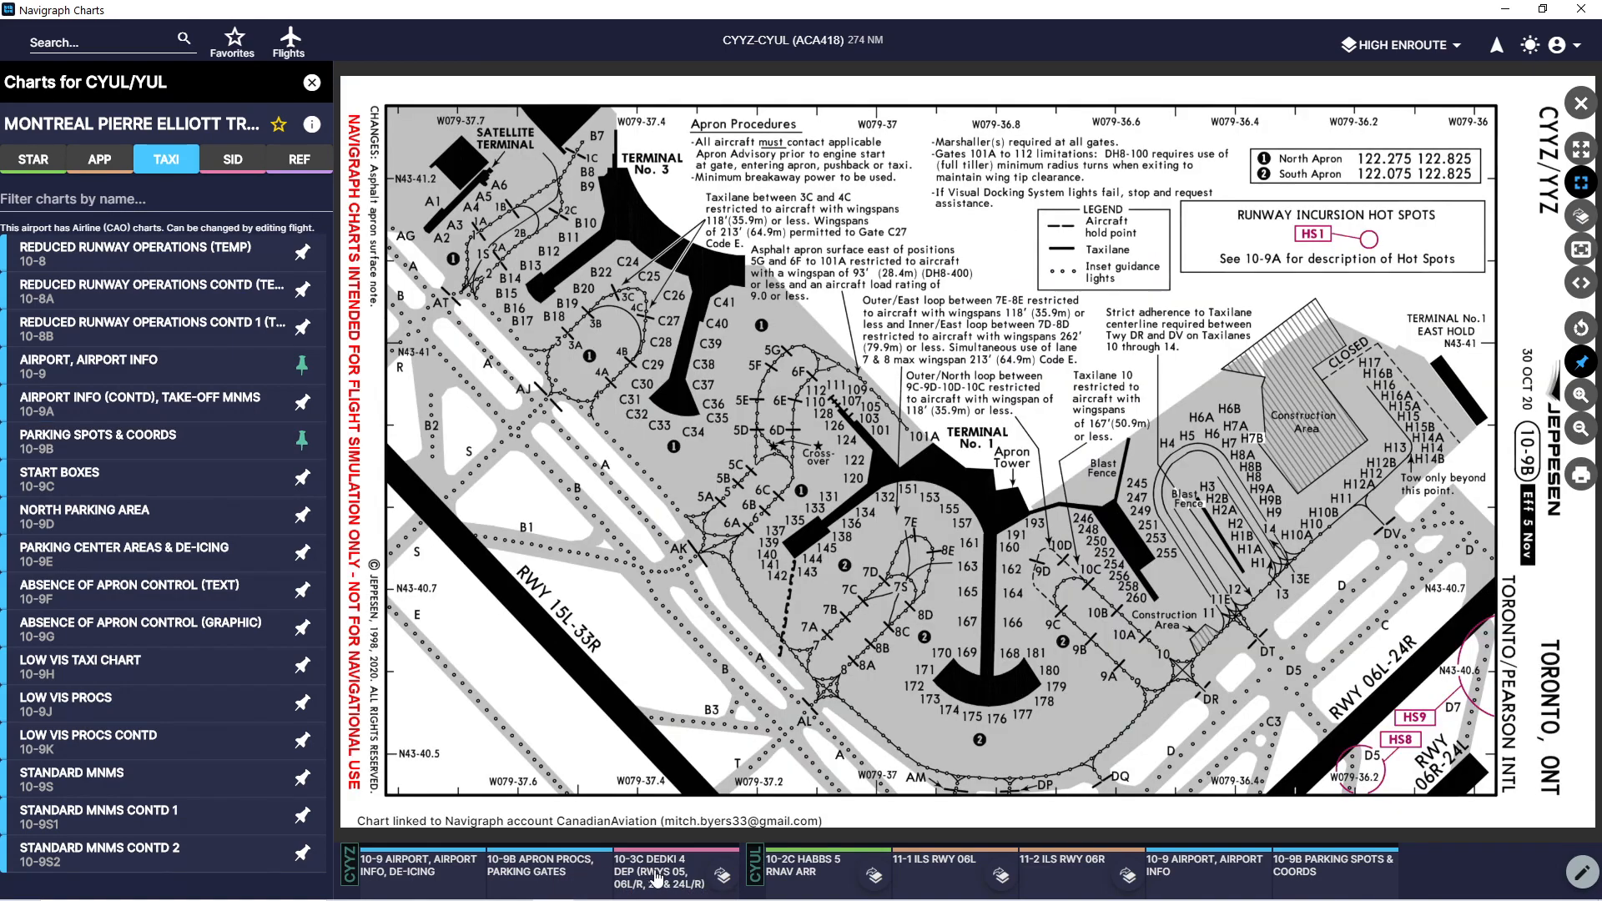
left_click(451, 867)
left_click(563, 868)
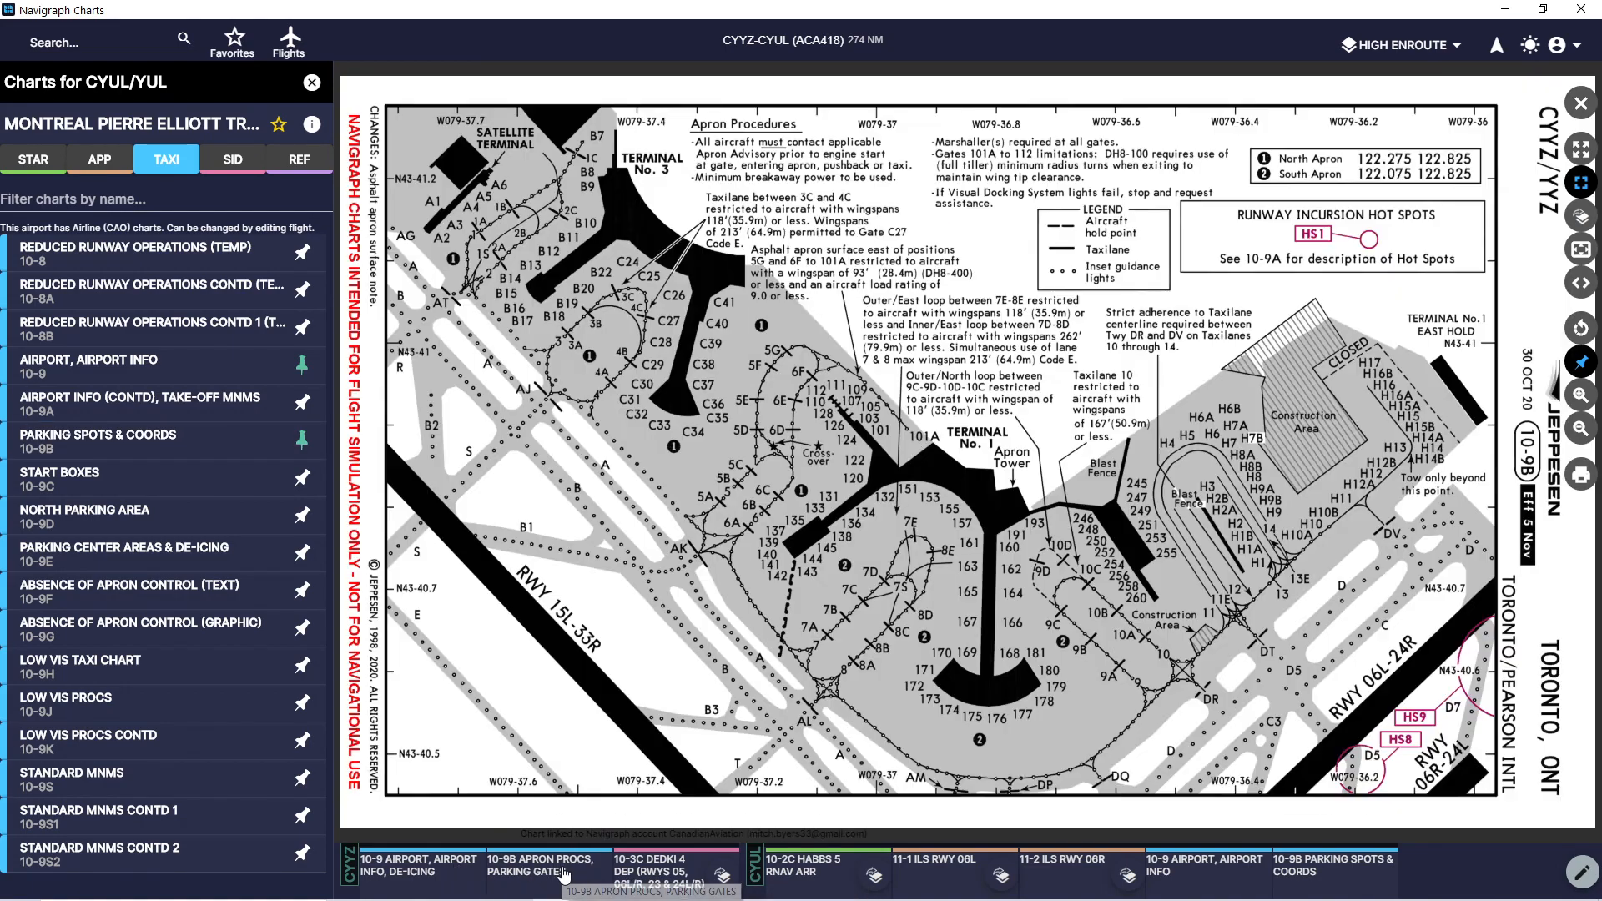
left_click(689, 865)
mouse_move(697, 697)
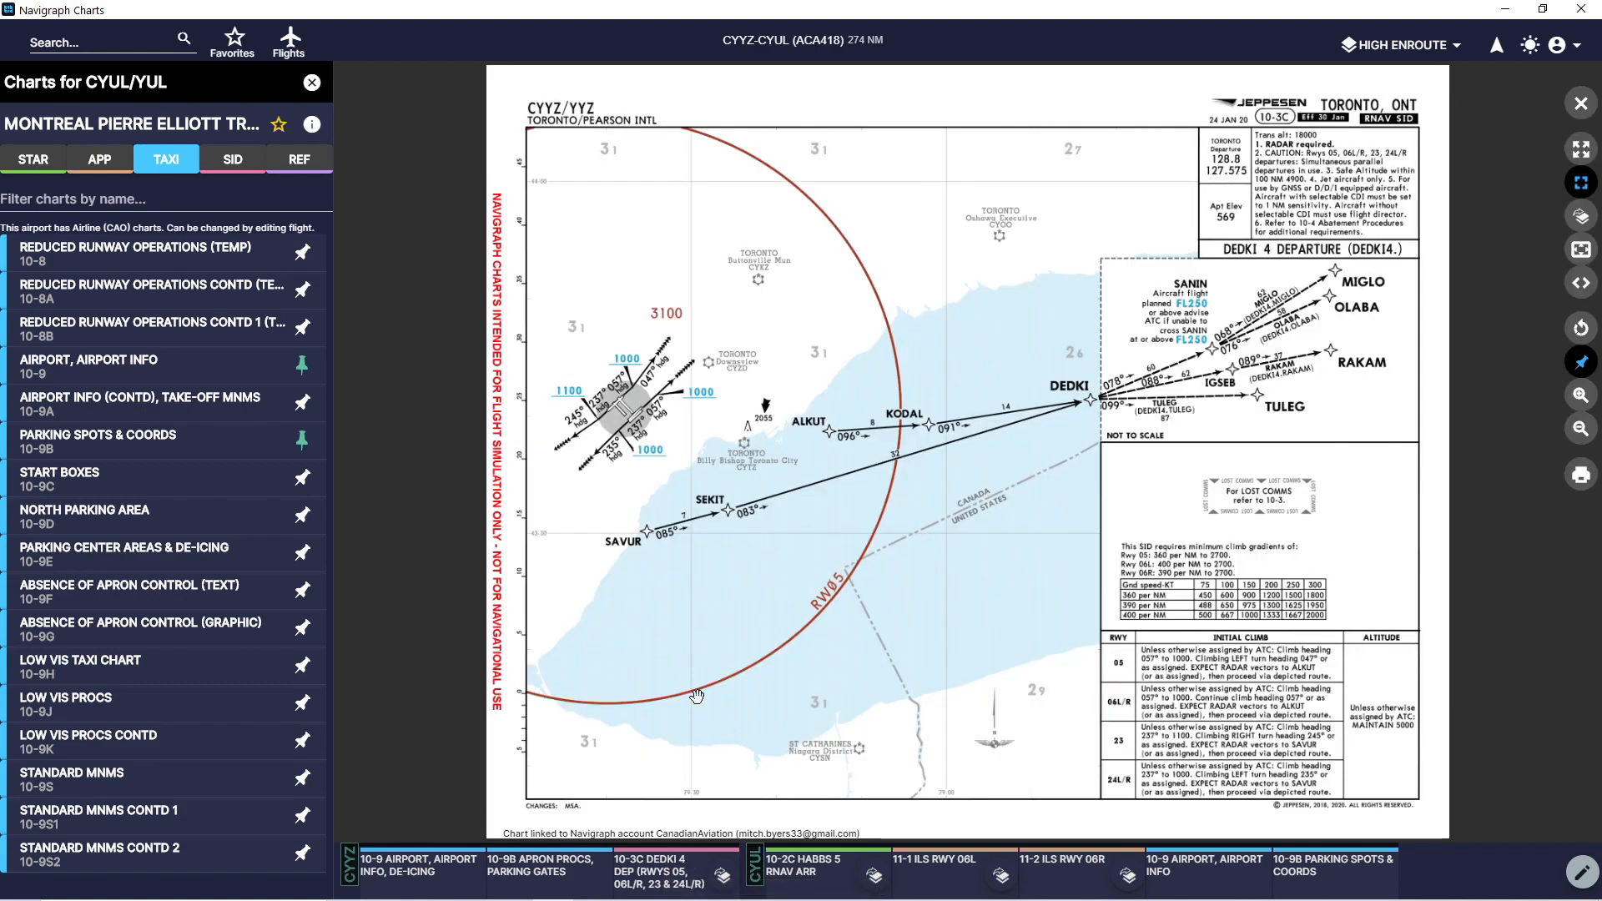